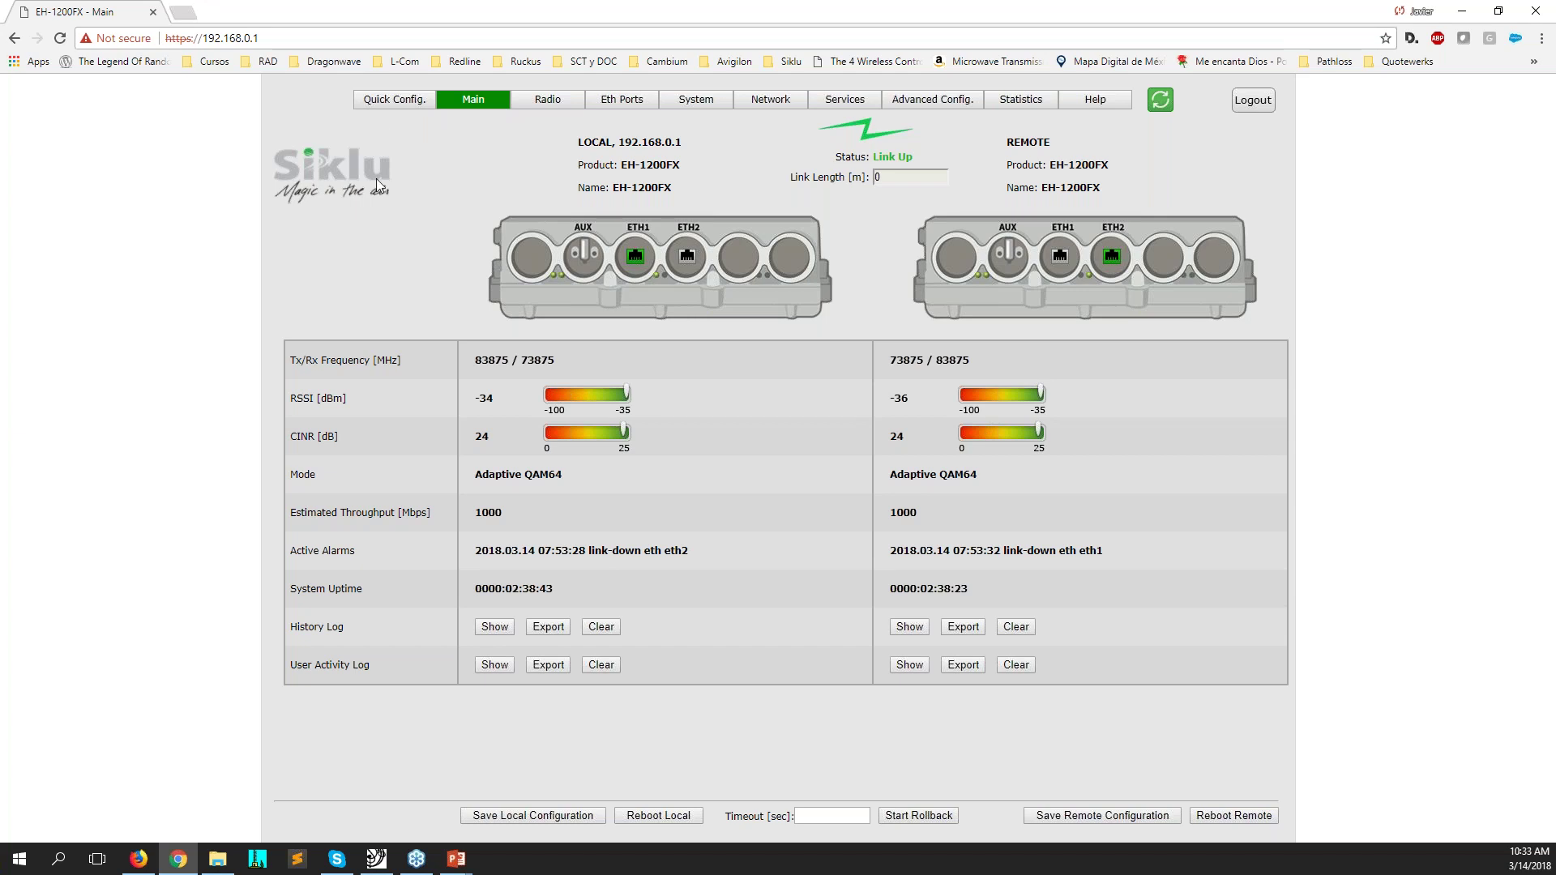
- View the quick configuration wizard's system settings and return to the main link overview
left_click(393, 101)
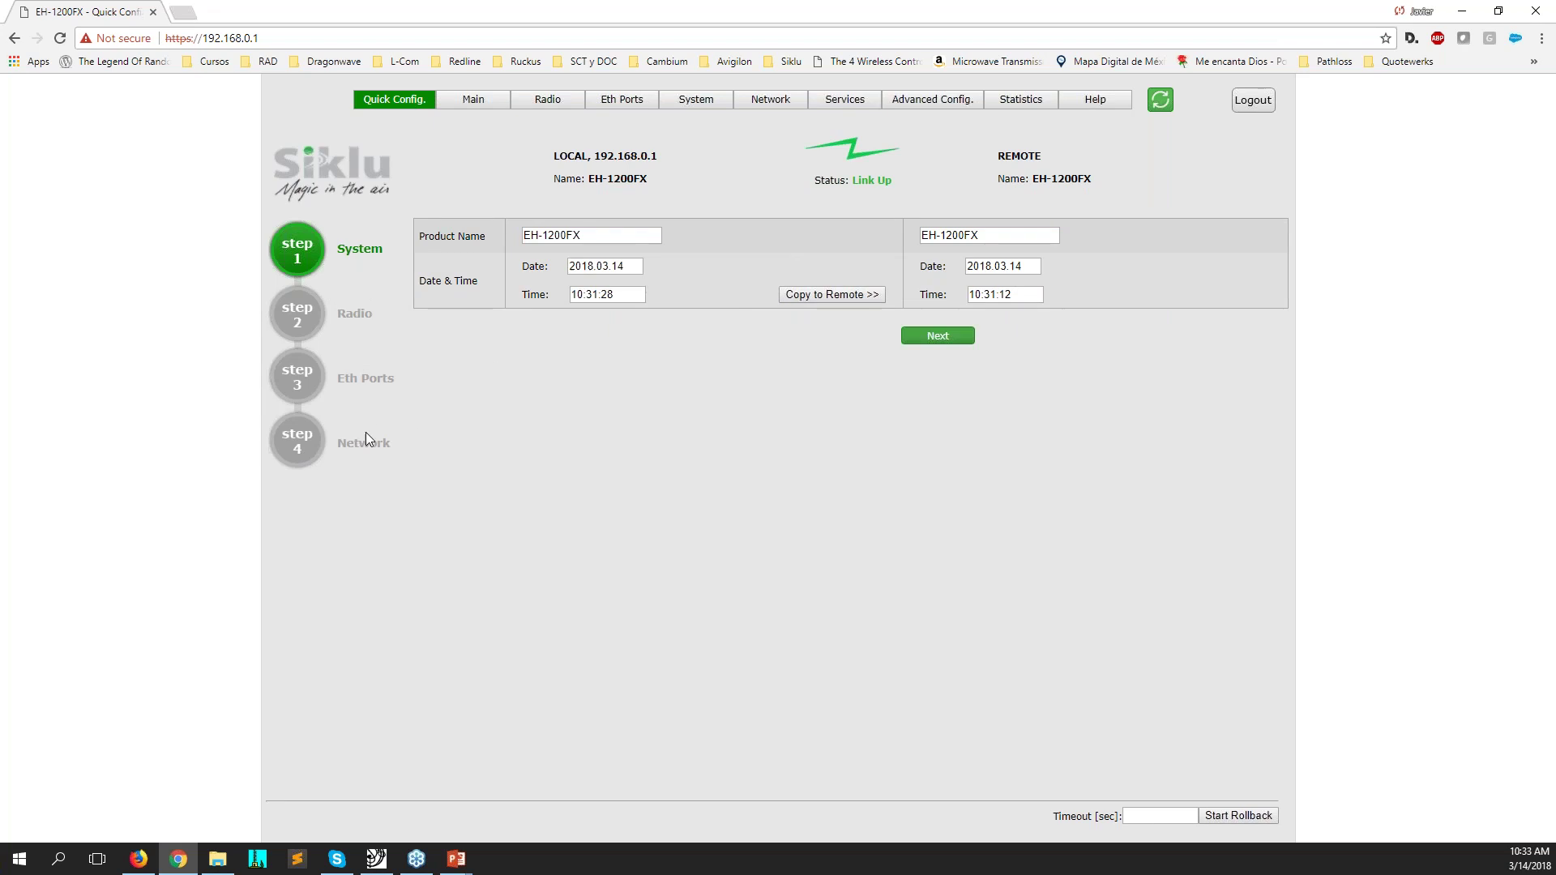
left_click(473, 99)
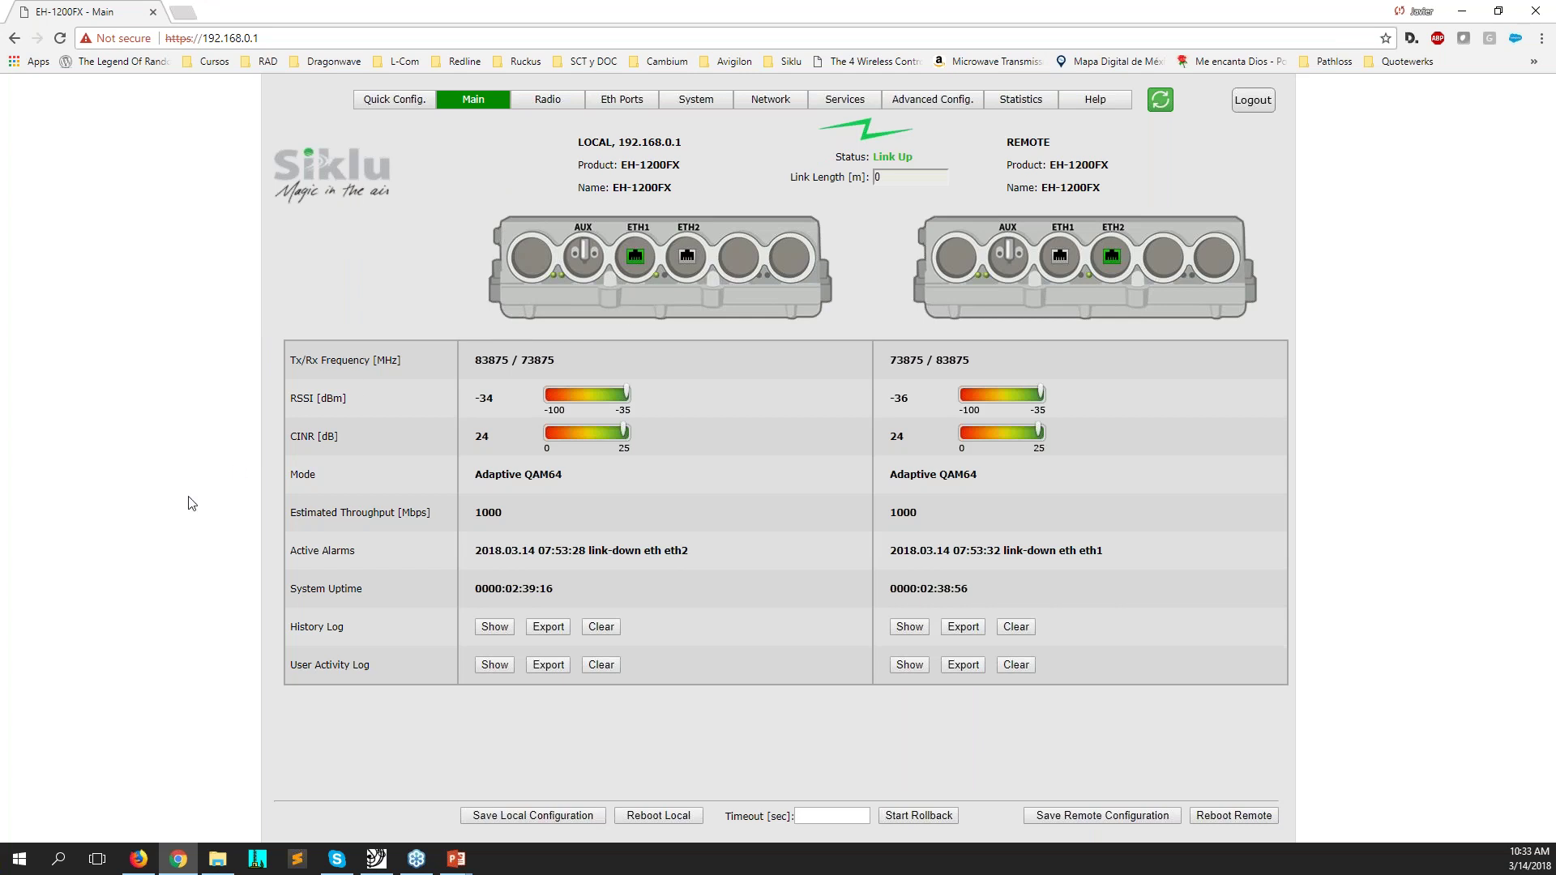
left_click(376, 858)
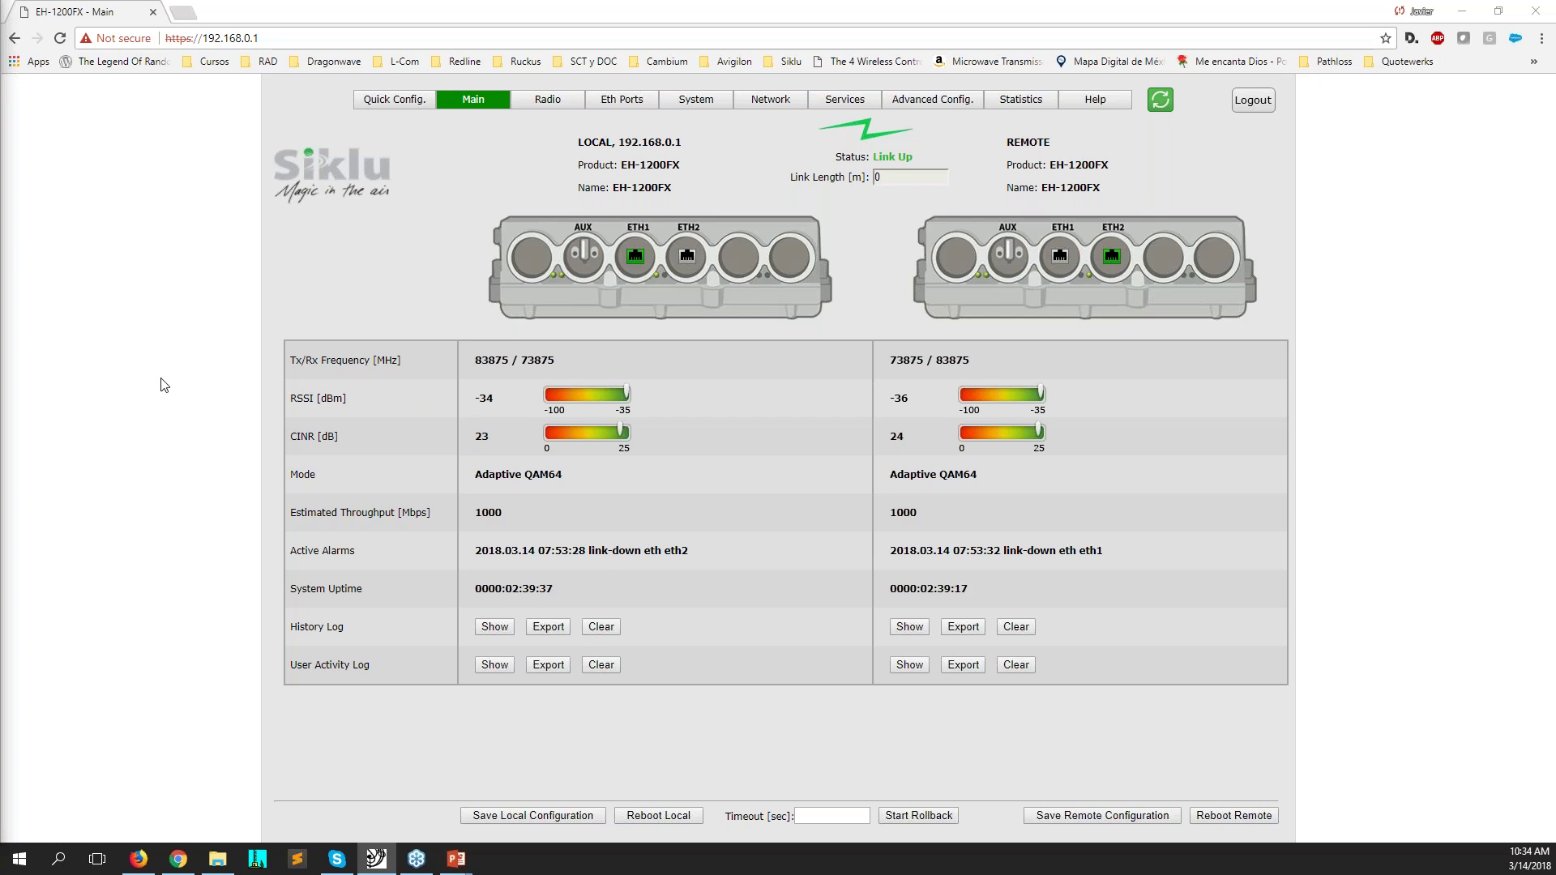
- Examine the transmit and receive throughput of the local Eth1 and remote Eth2 ports
left_click(620, 101)
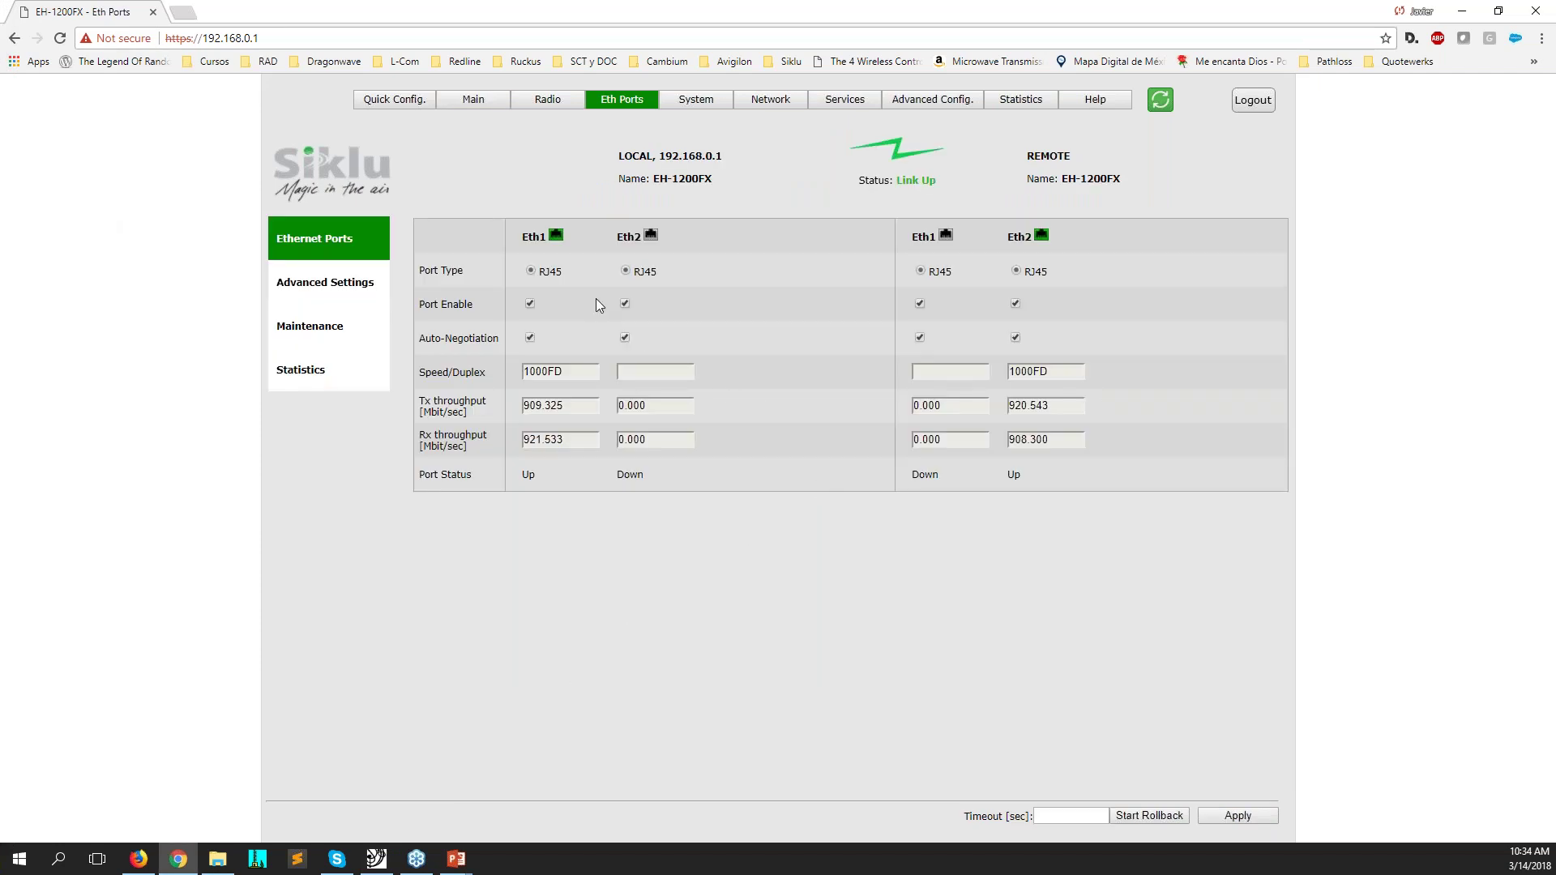
left_click_drag(532, 237, 548, 237)
left_click_drag(1014, 239, 1022, 239)
left_click_drag(528, 405, 558, 440)
left_click_drag(527, 406, 562, 410)
left_click_drag(1029, 405, 1046, 441)
- Check the computer's Ethernet throughput graph in a maximized Task Manager and minimize it again
right_click(533, 862)
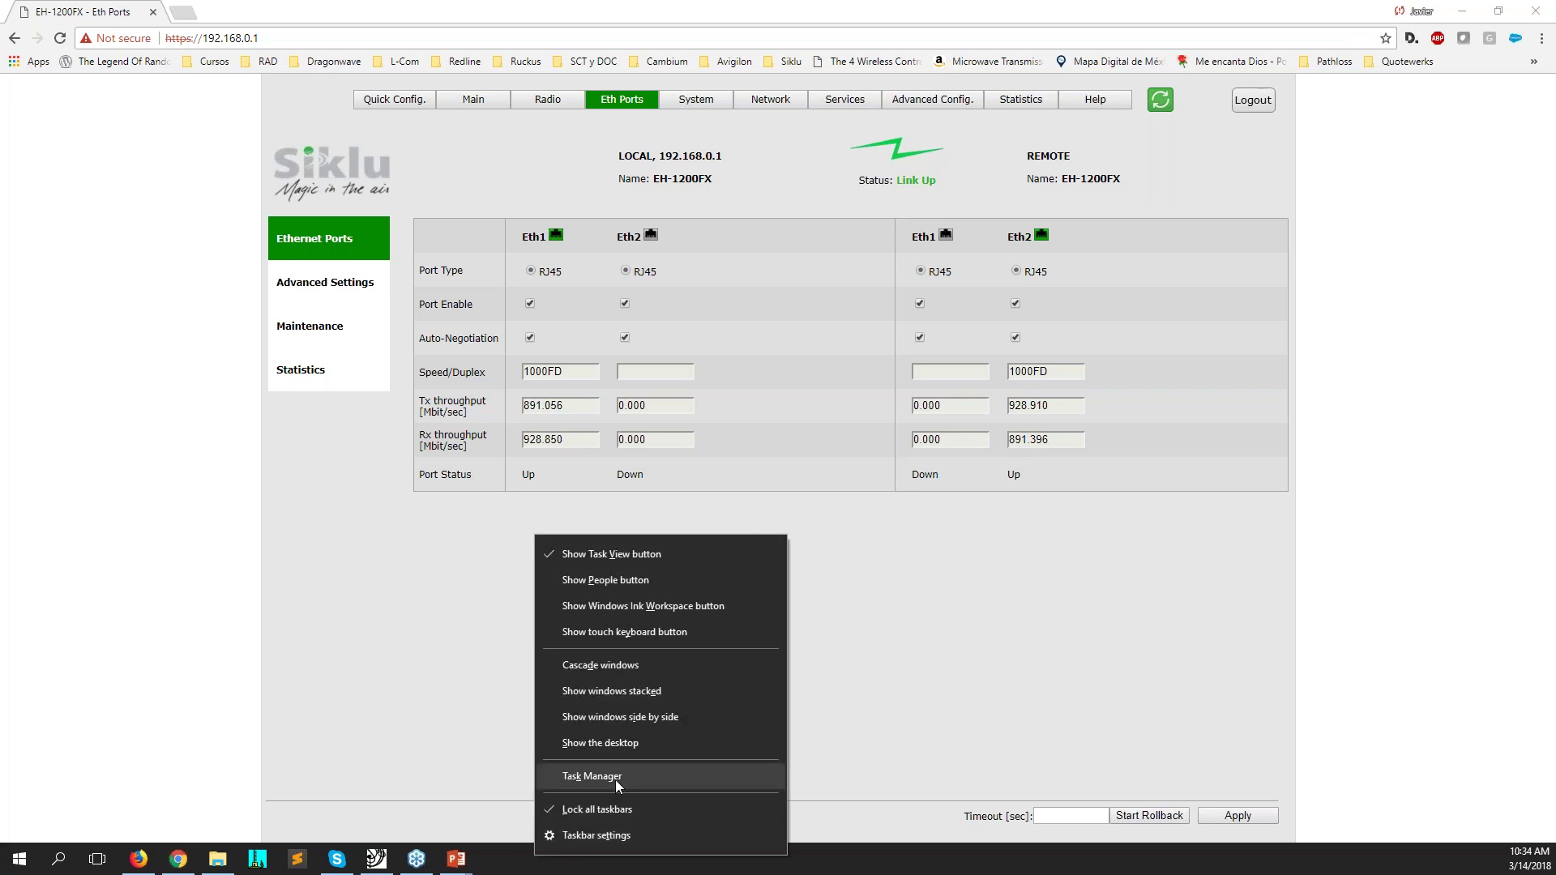
left_click(615, 780)
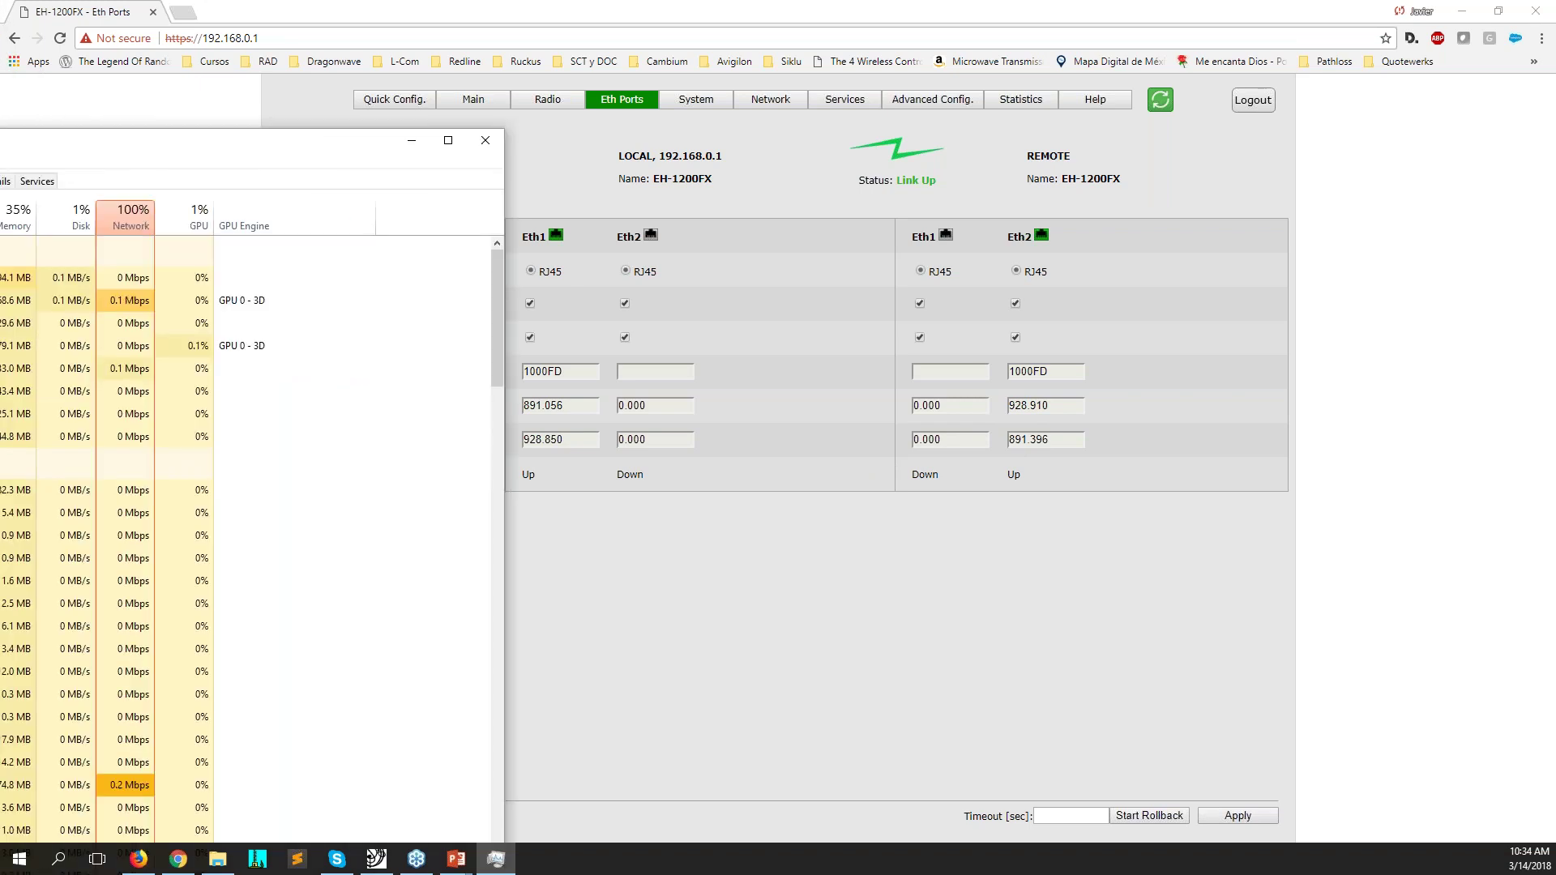
left_click(448, 141)
left_click(85, 47)
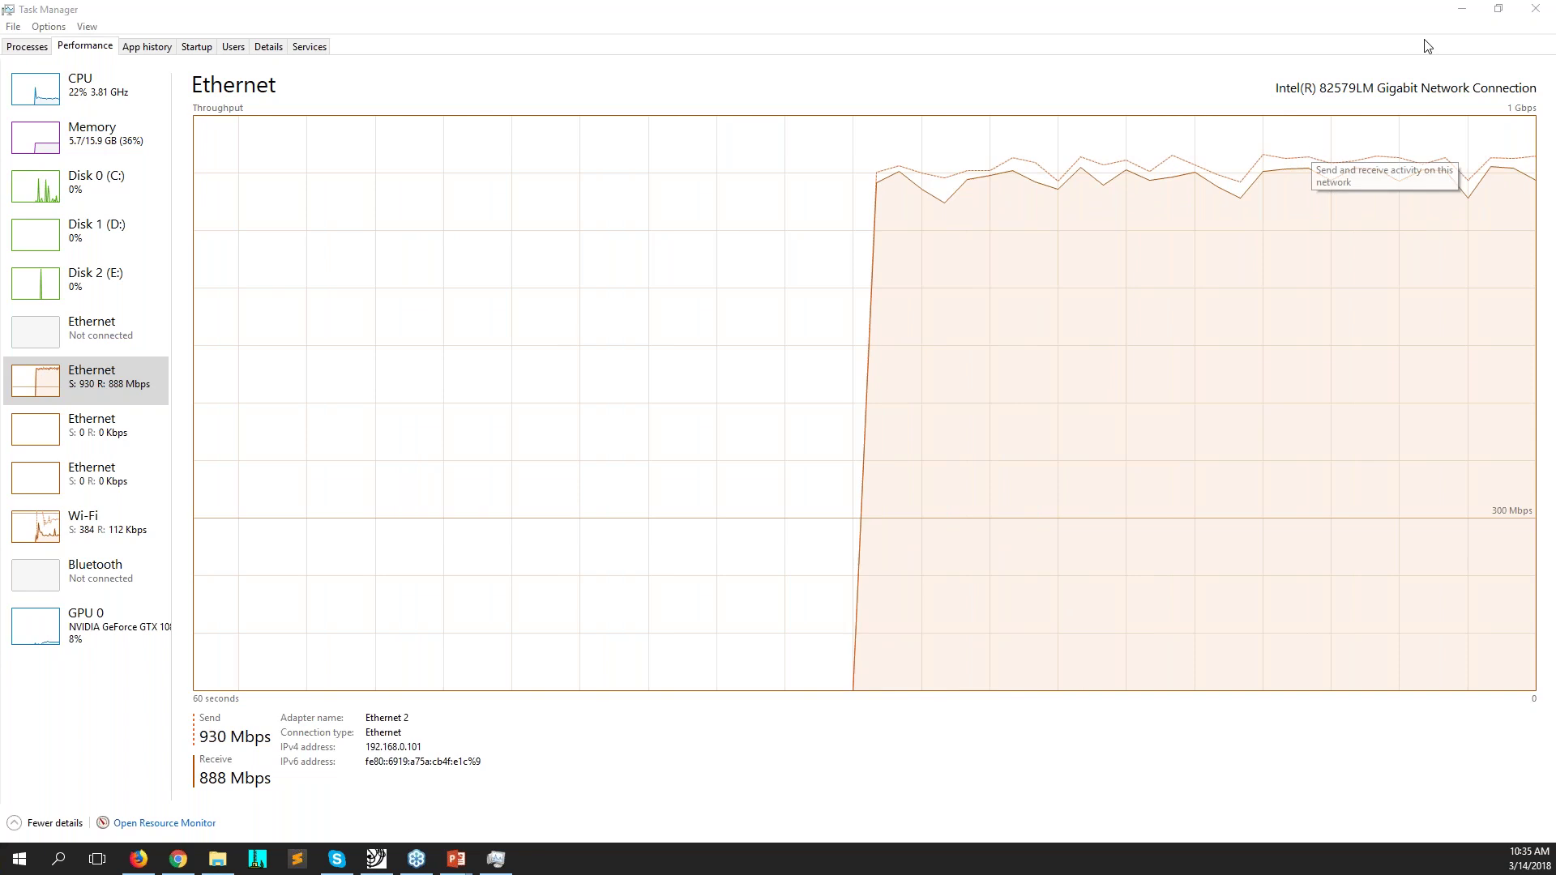
left_click(1458, 16)
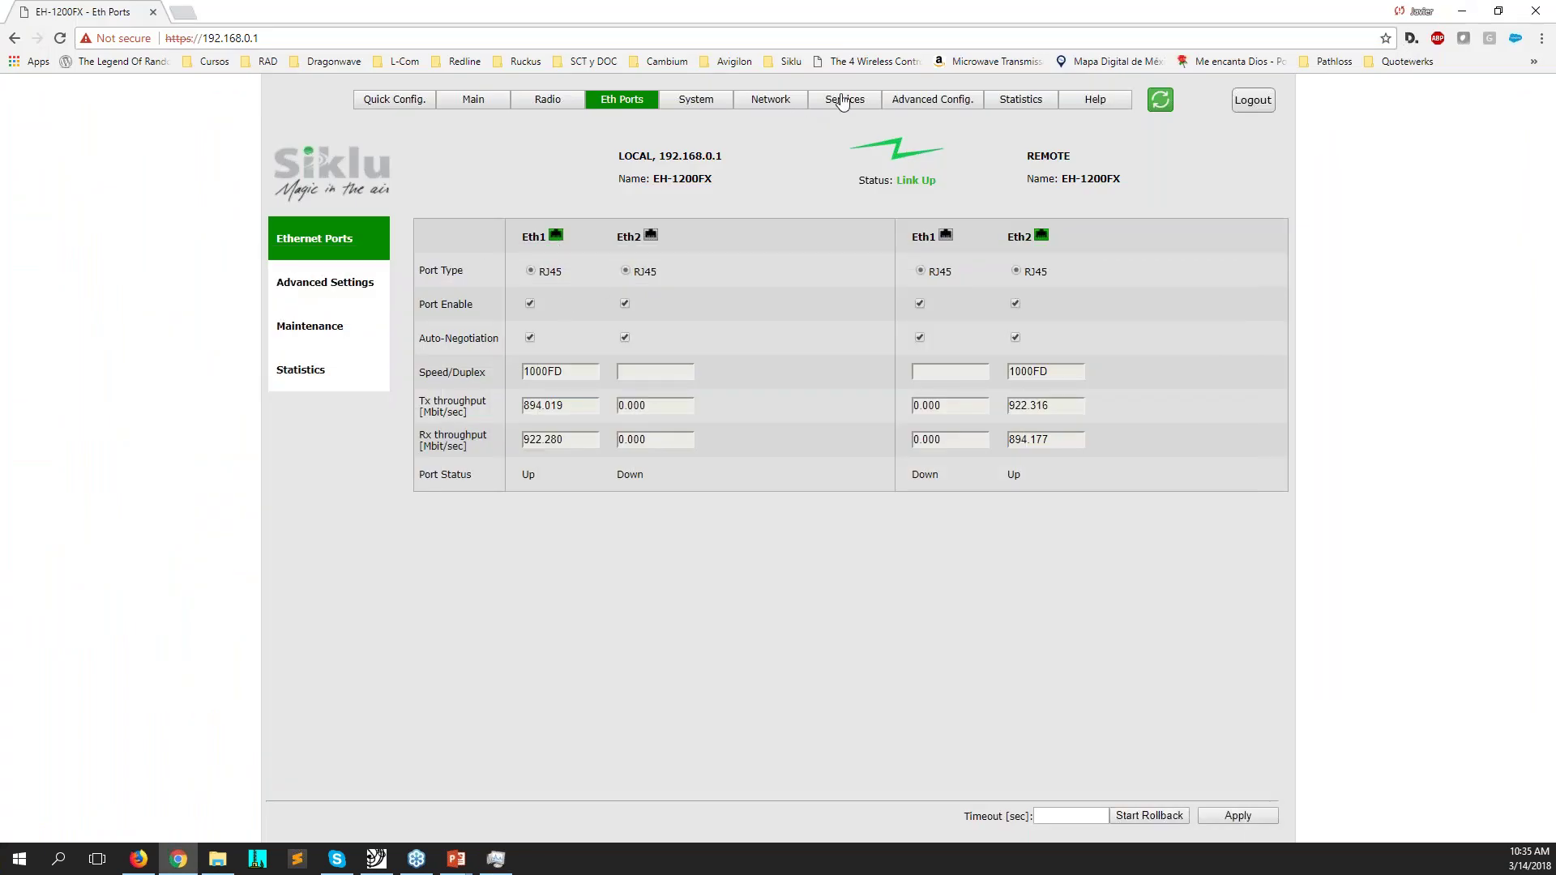
- Examine the general system information and the local radio's supply voltage in the advanced system settings
left_click(705, 104)
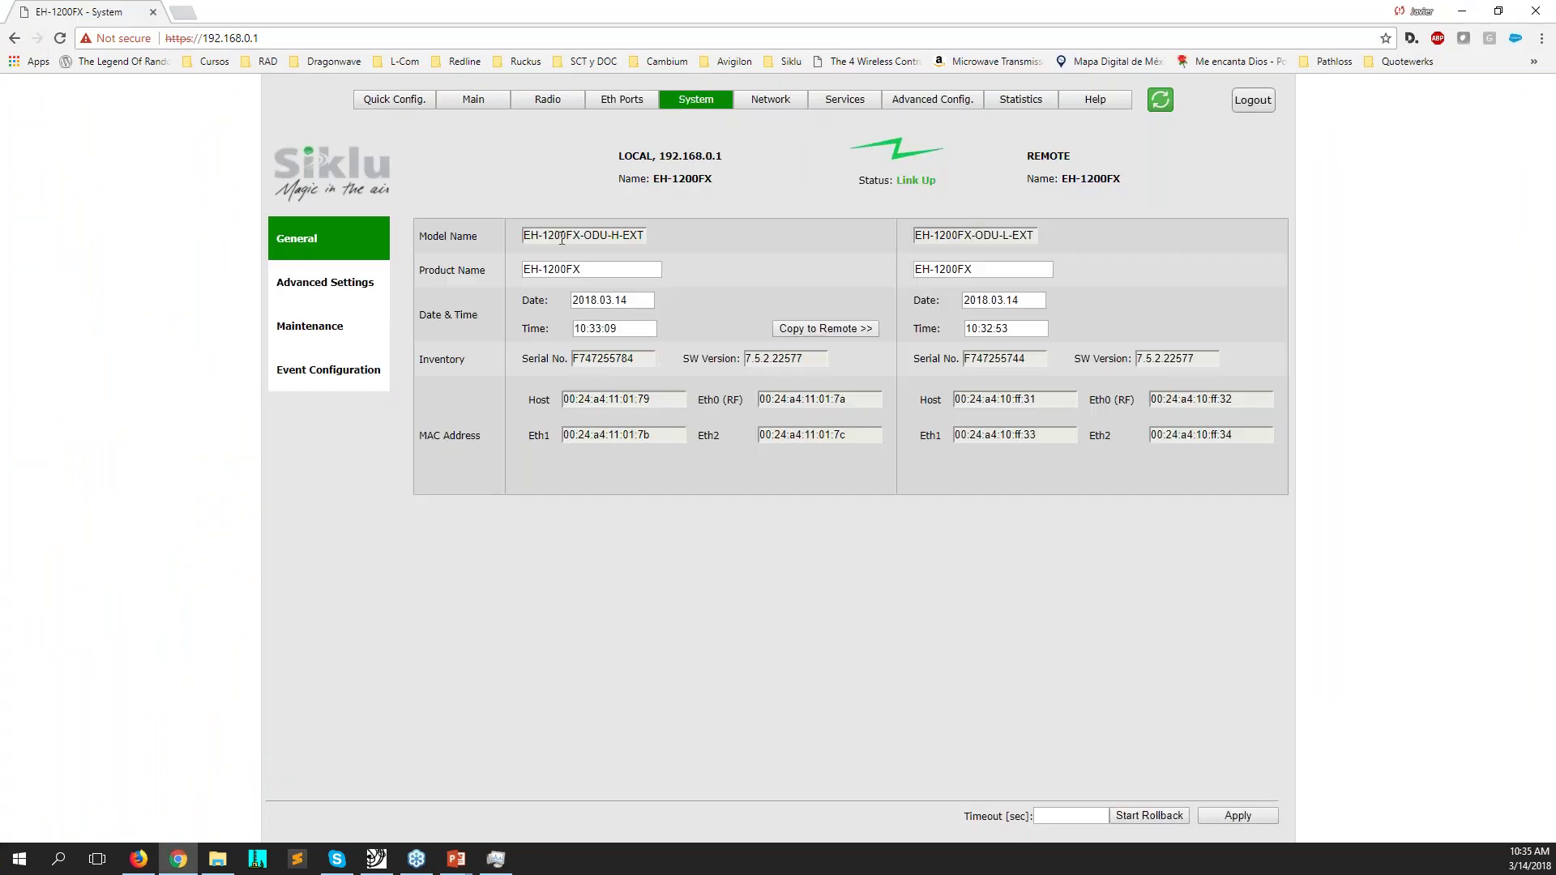
left_click(348, 288)
left_click_drag(565, 269, 536, 265)
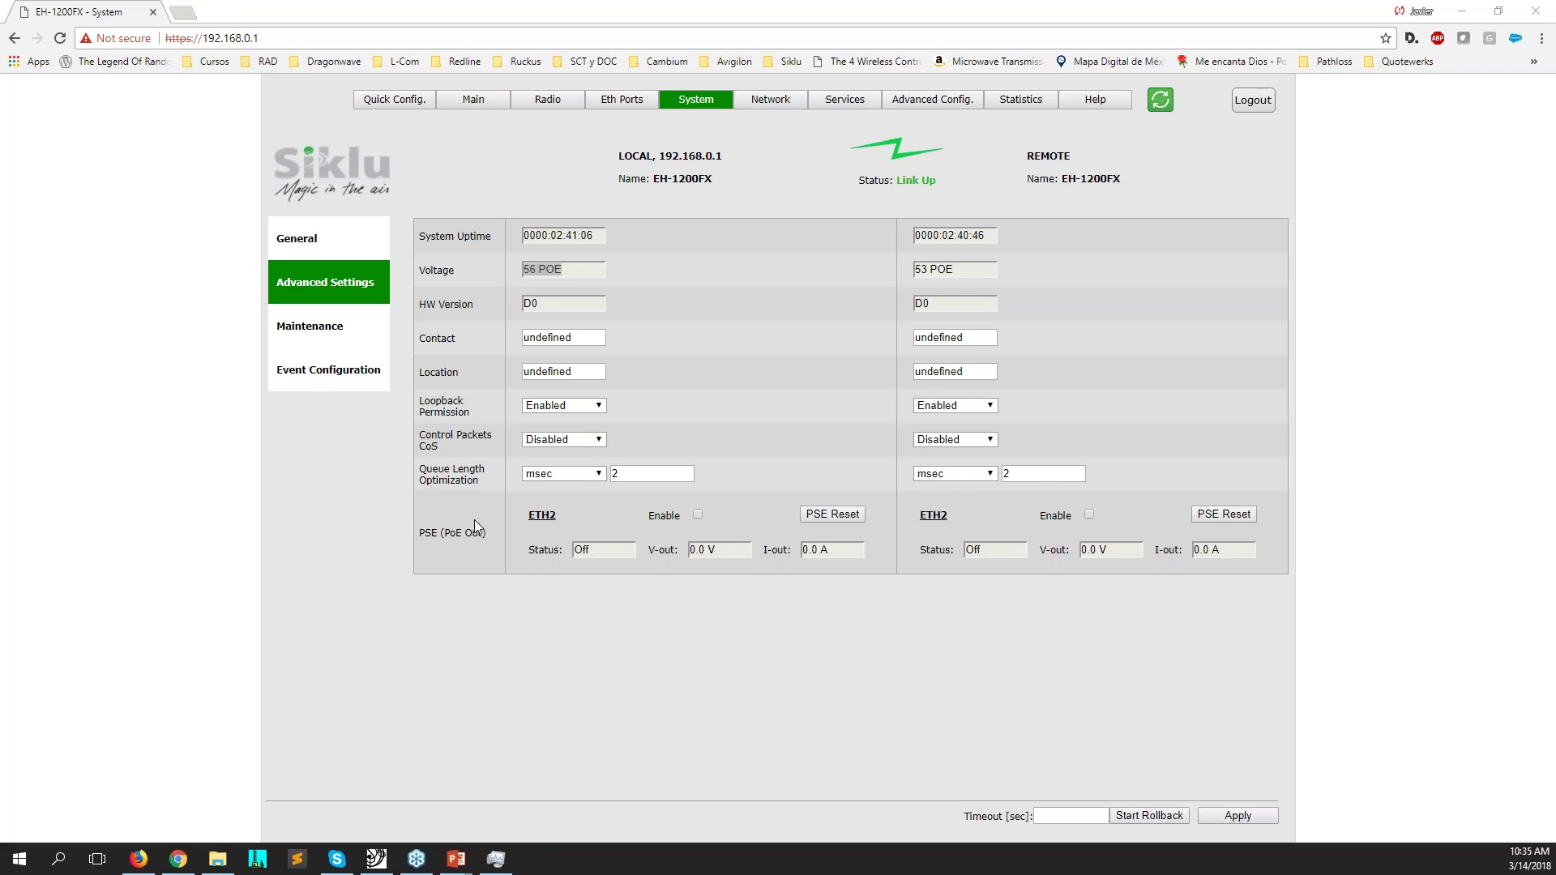
- Compare the transmit throughput of the remote Eth2 port with that of the local Eth1 port
left_click(631, 104)
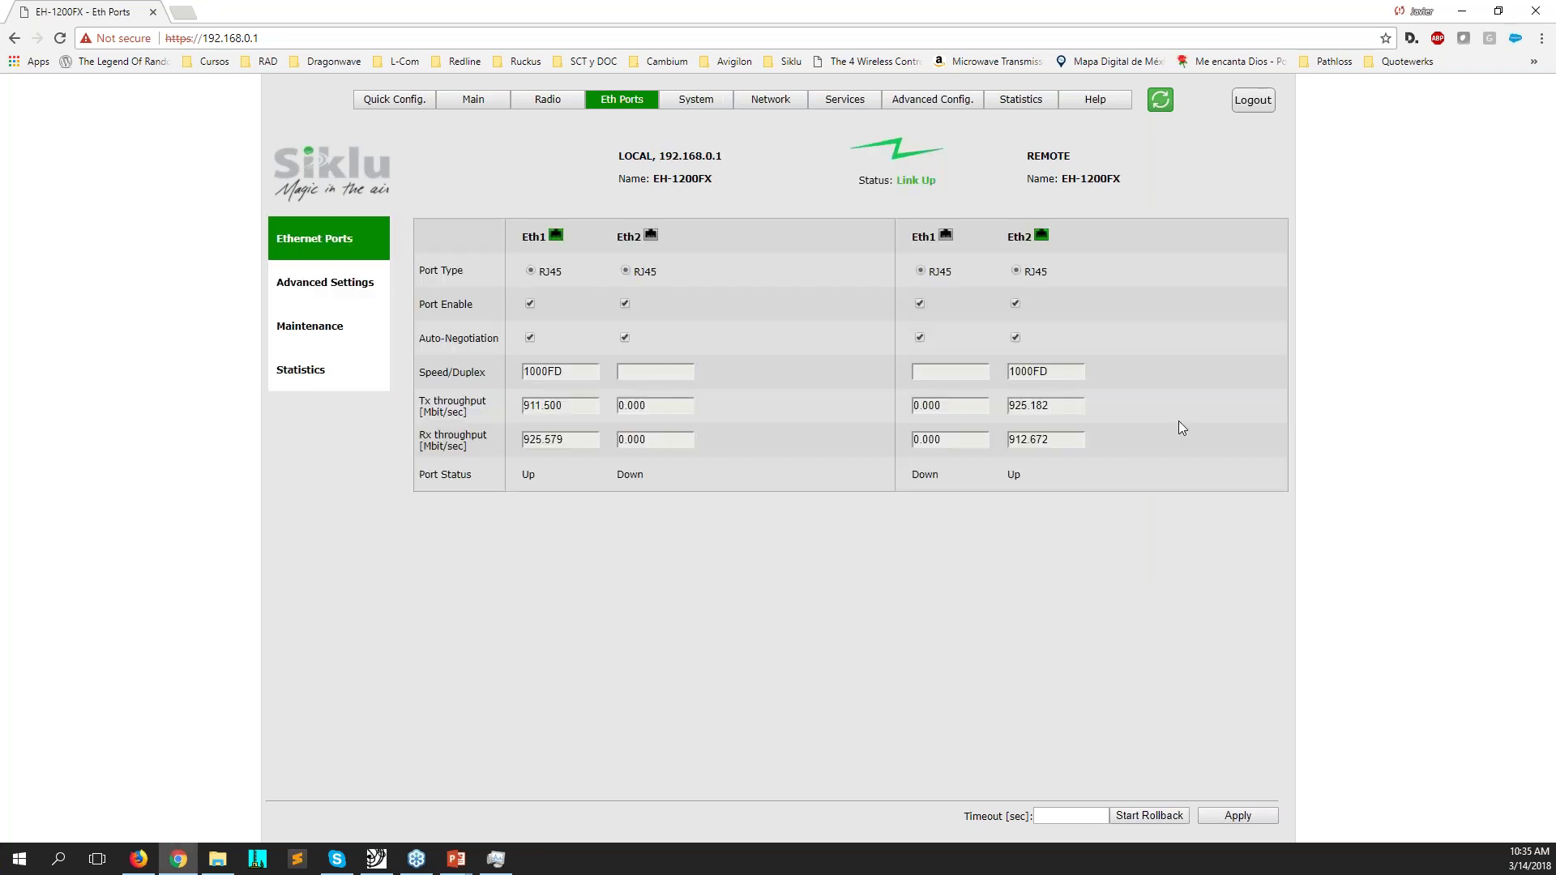
left_click_drag(1049, 405, 996, 398)
left_click_drag(569, 405, 529, 411)
left_click(466, 102)
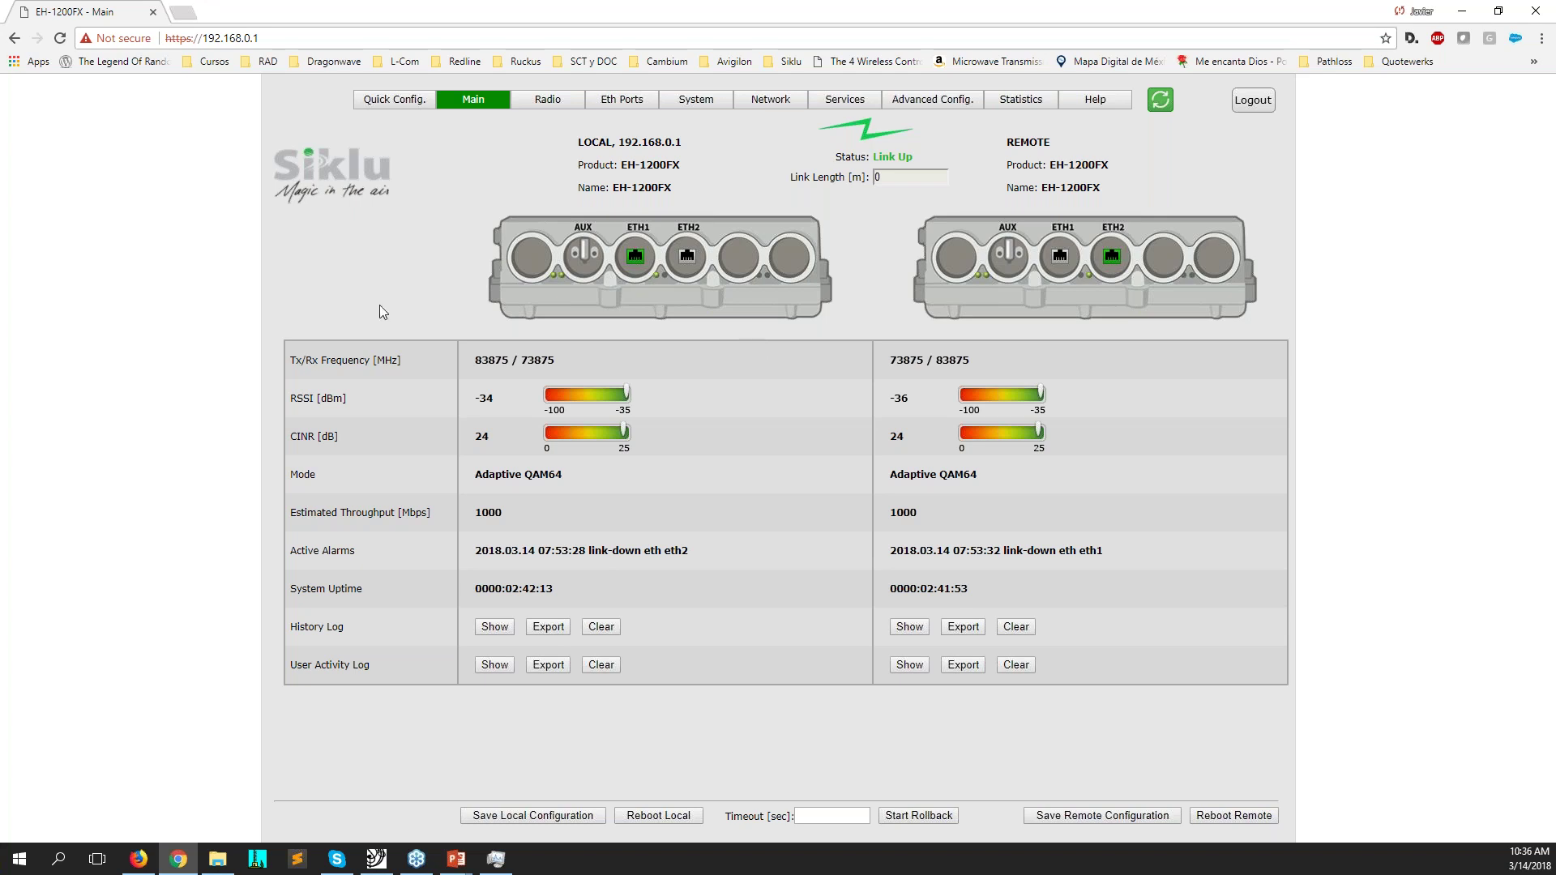
left_click(376, 858)
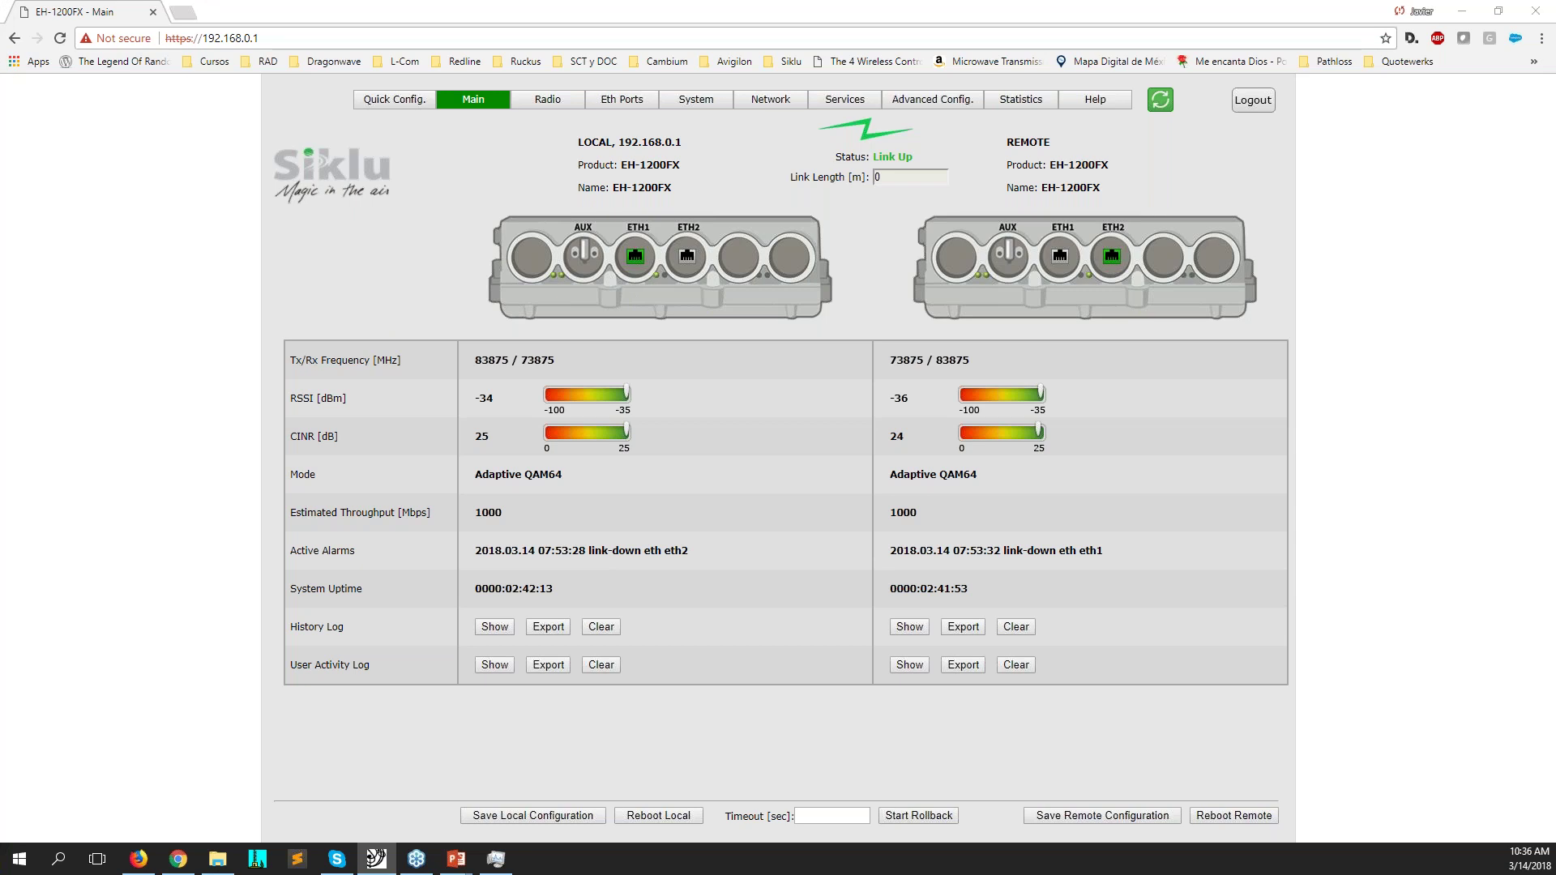
key("alt+Tab")
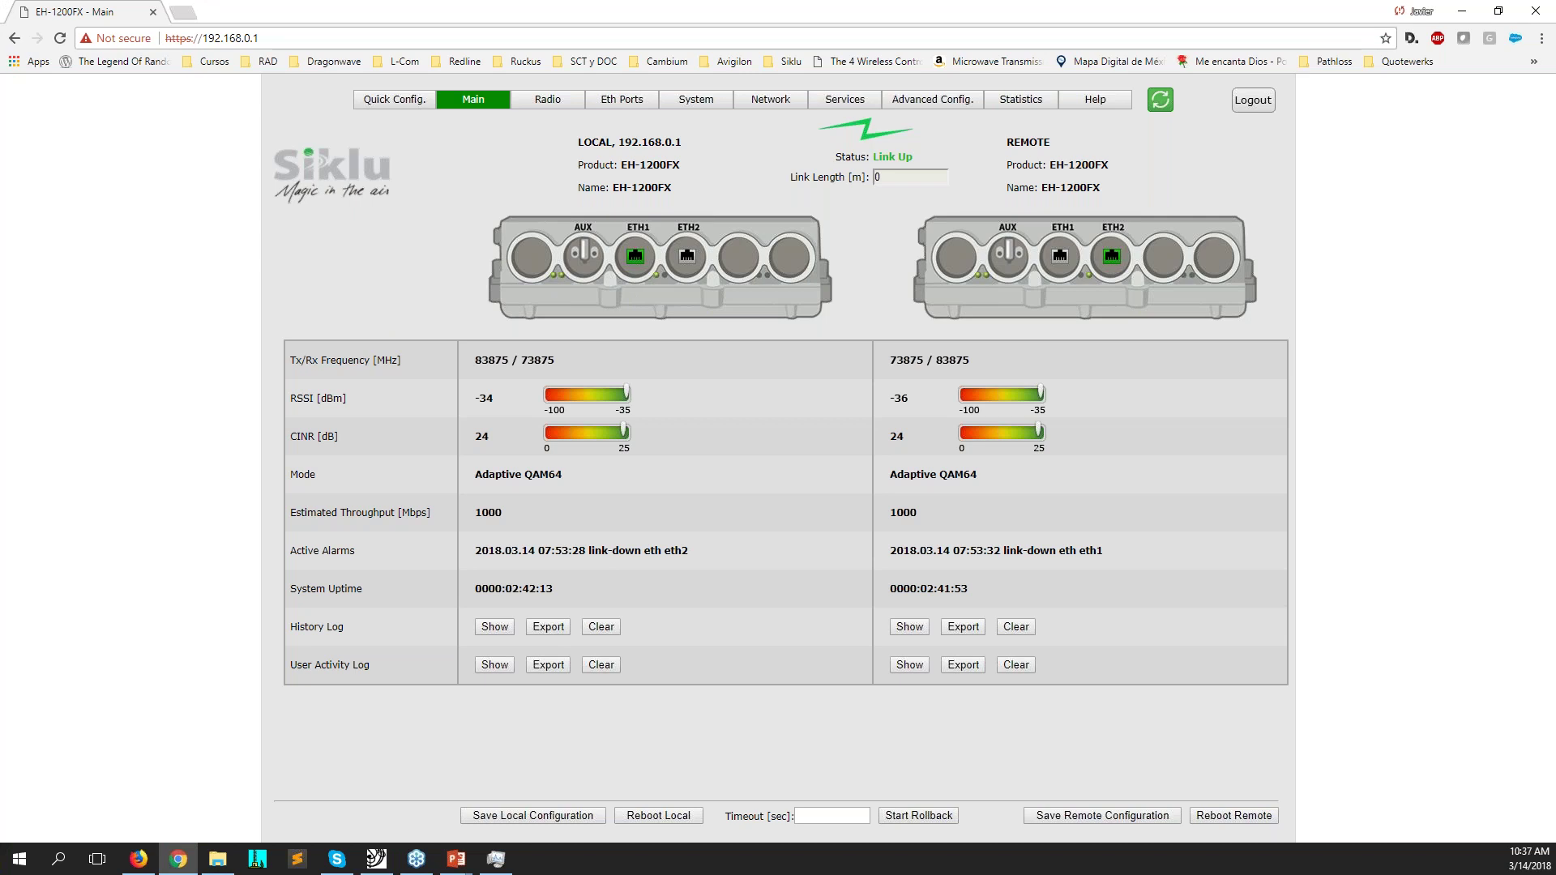
key("alt+Tab")
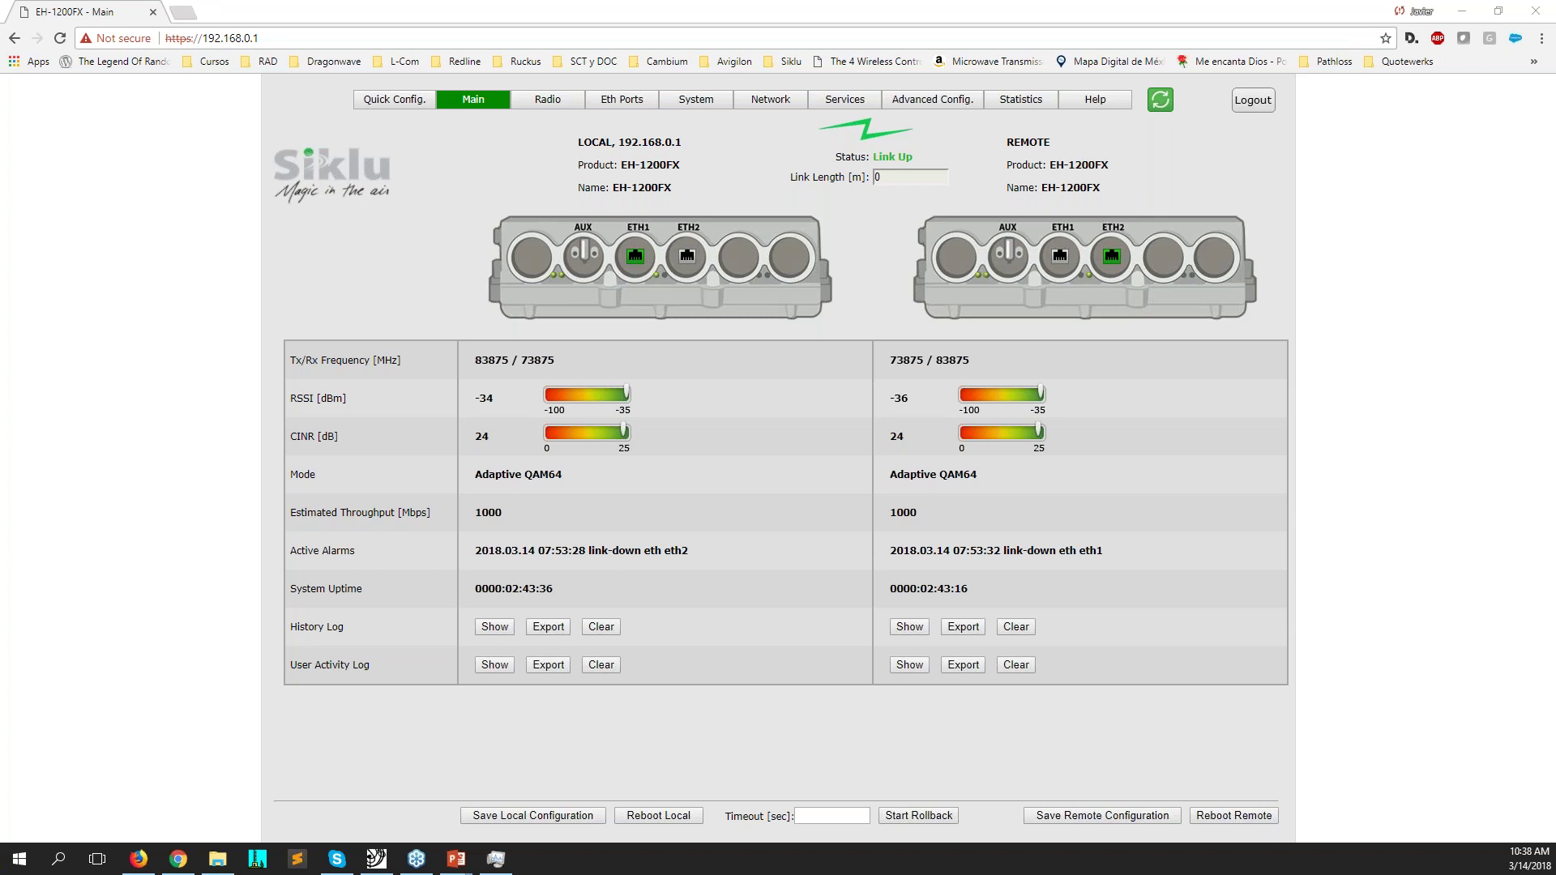
- Review the Quality of Service and ExtendMM settings of both radios and return to the main overview
left_click(933, 109)
left_click(933, 100)
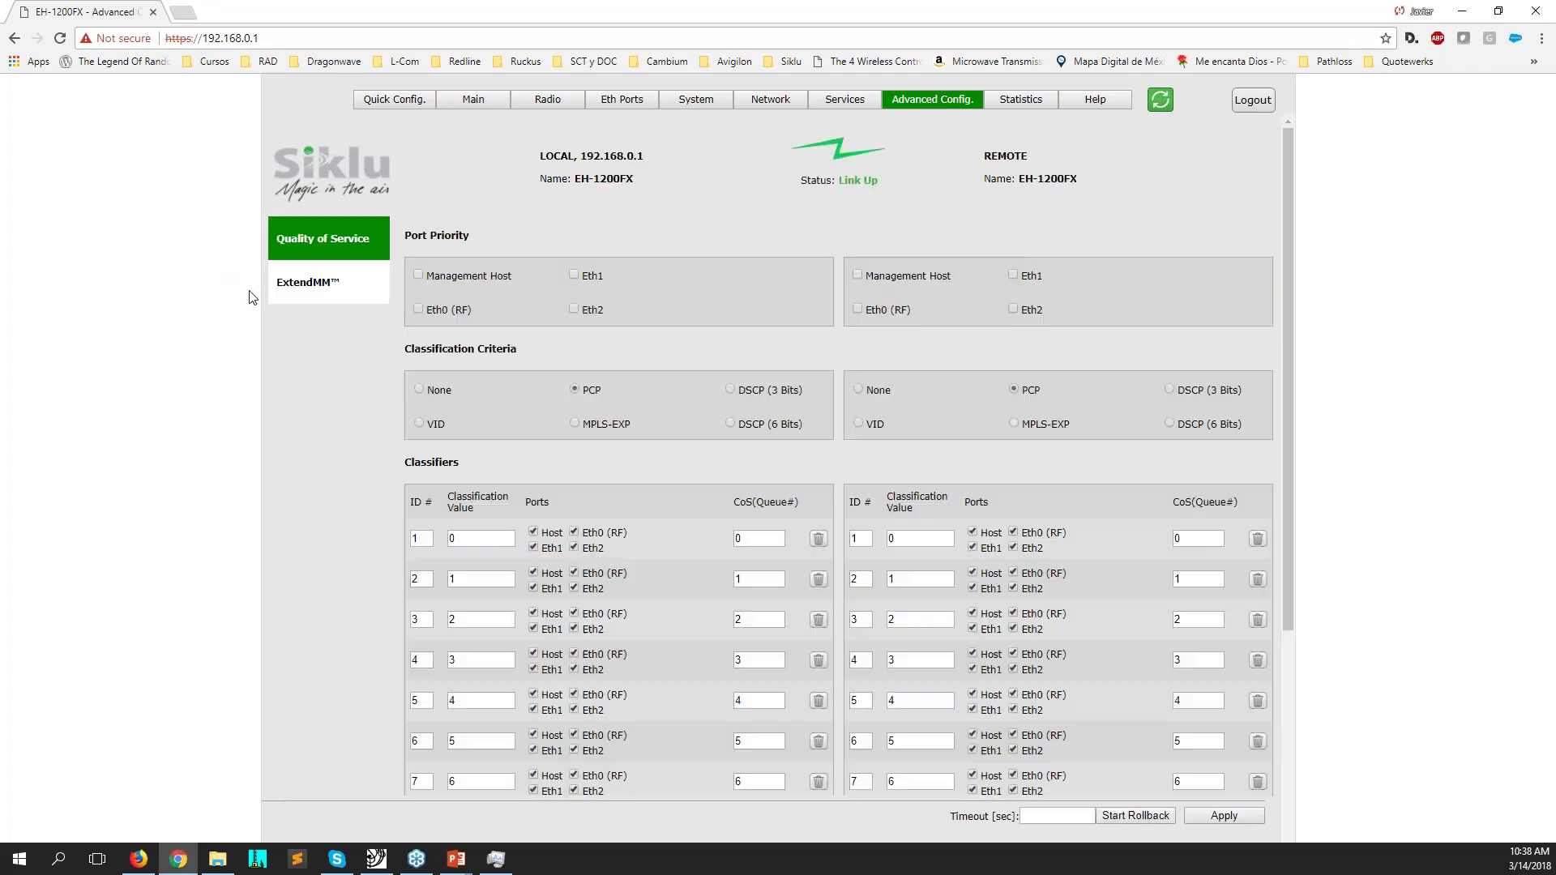
left_click(312, 285)
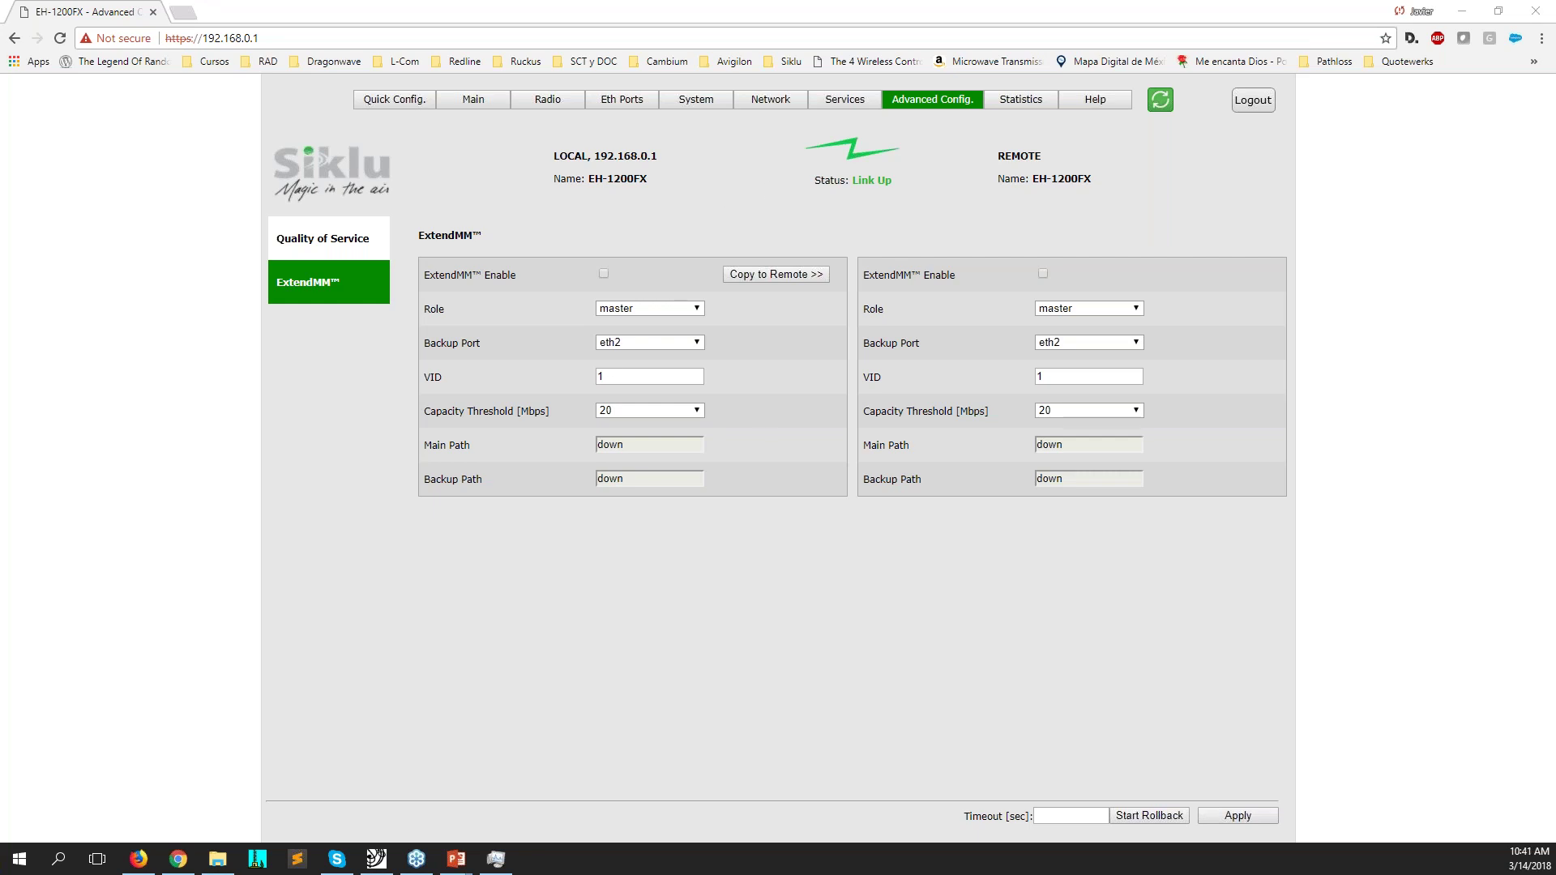
left_click(548, 103)
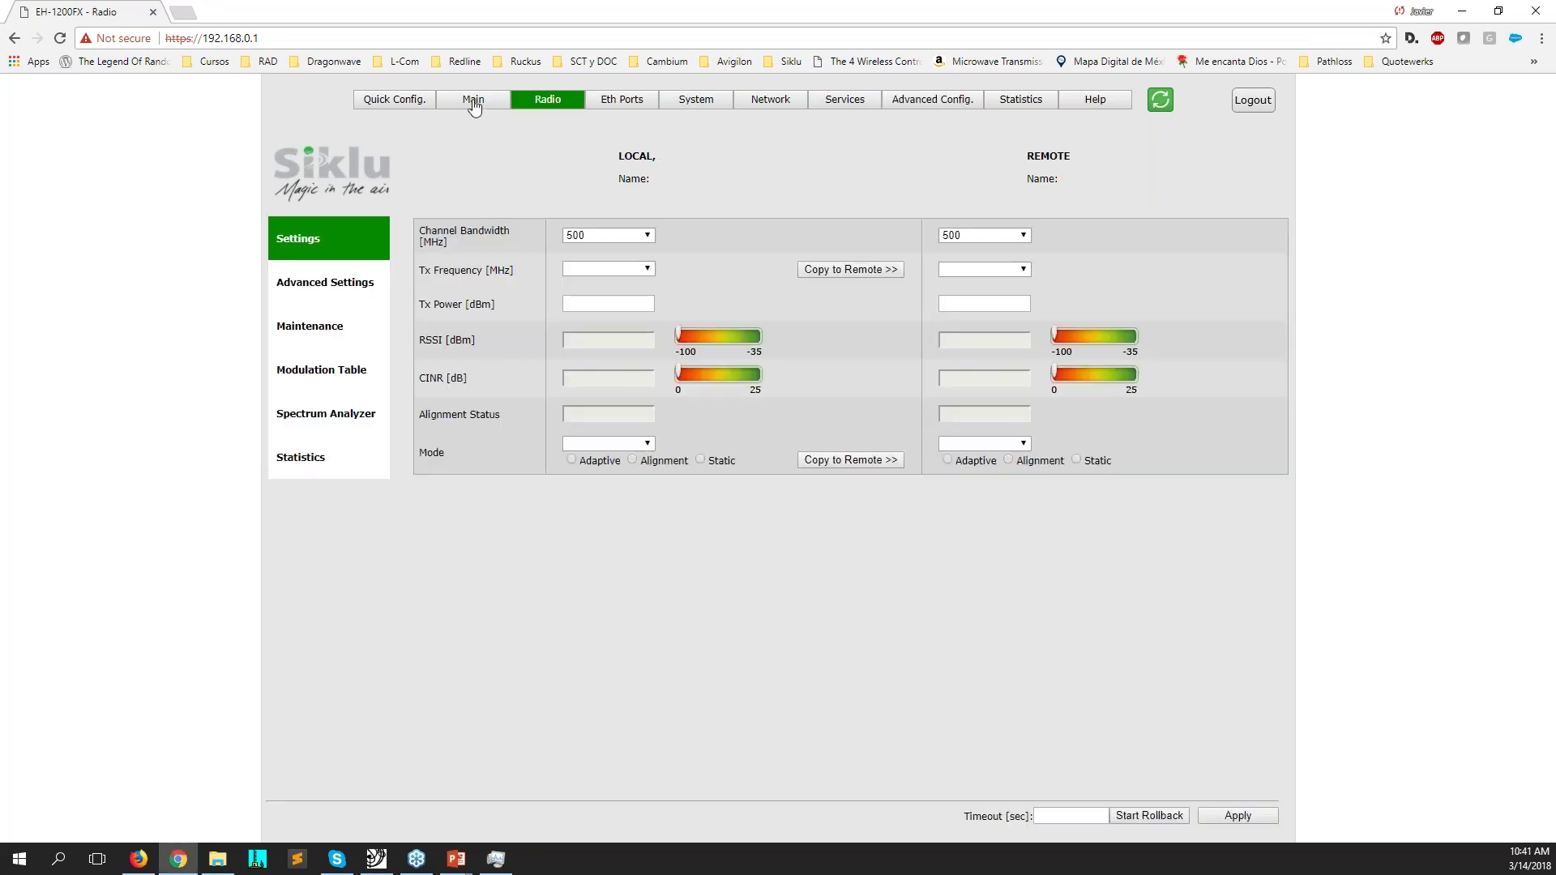
left_click(474, 105)
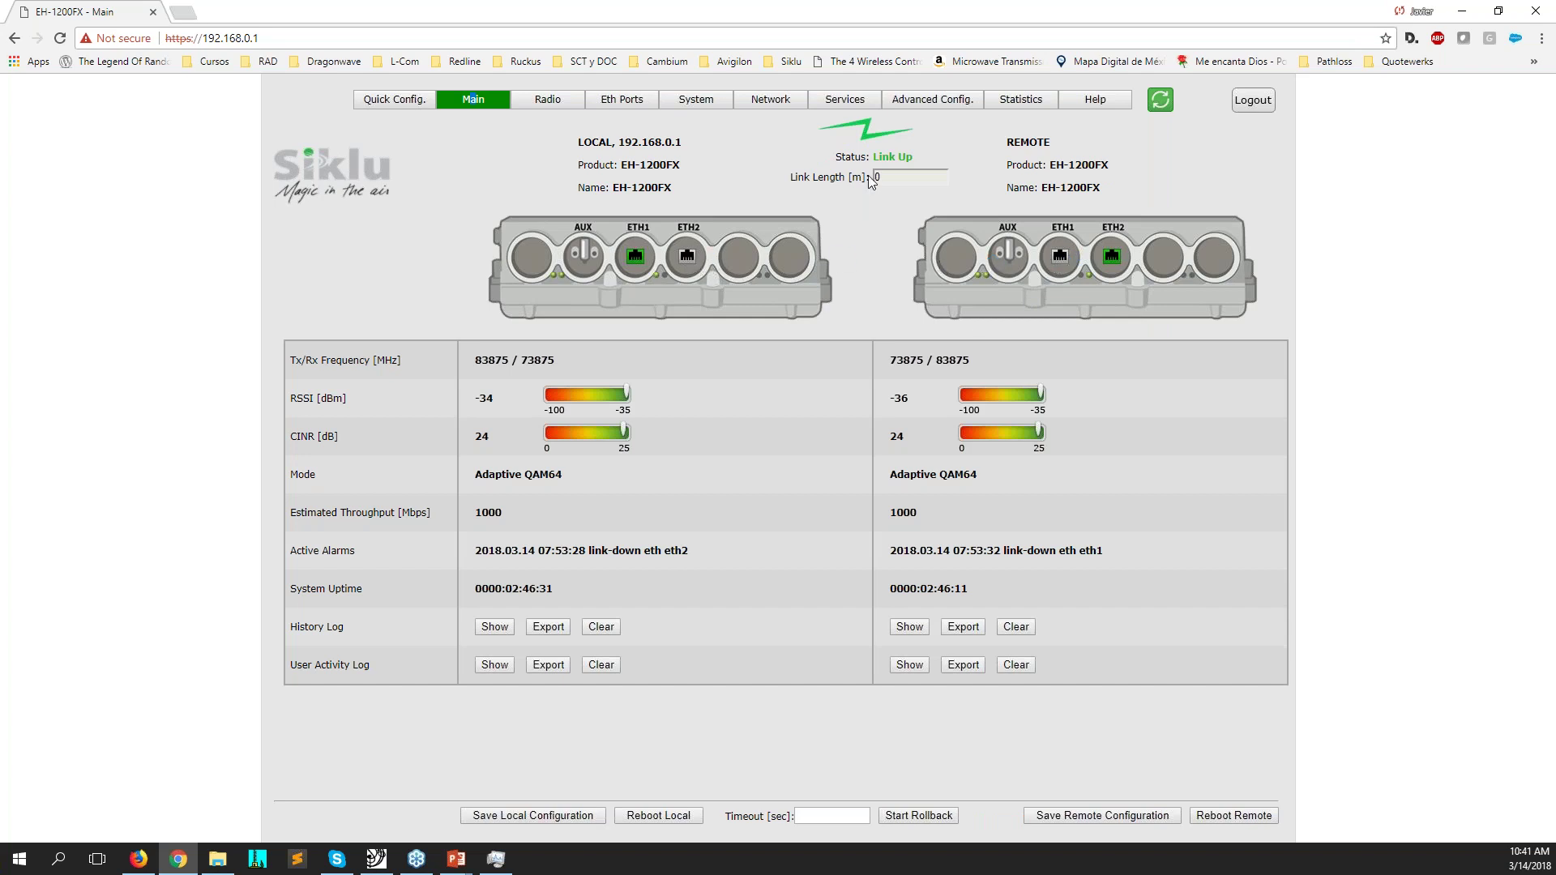
left_click(925, 100)
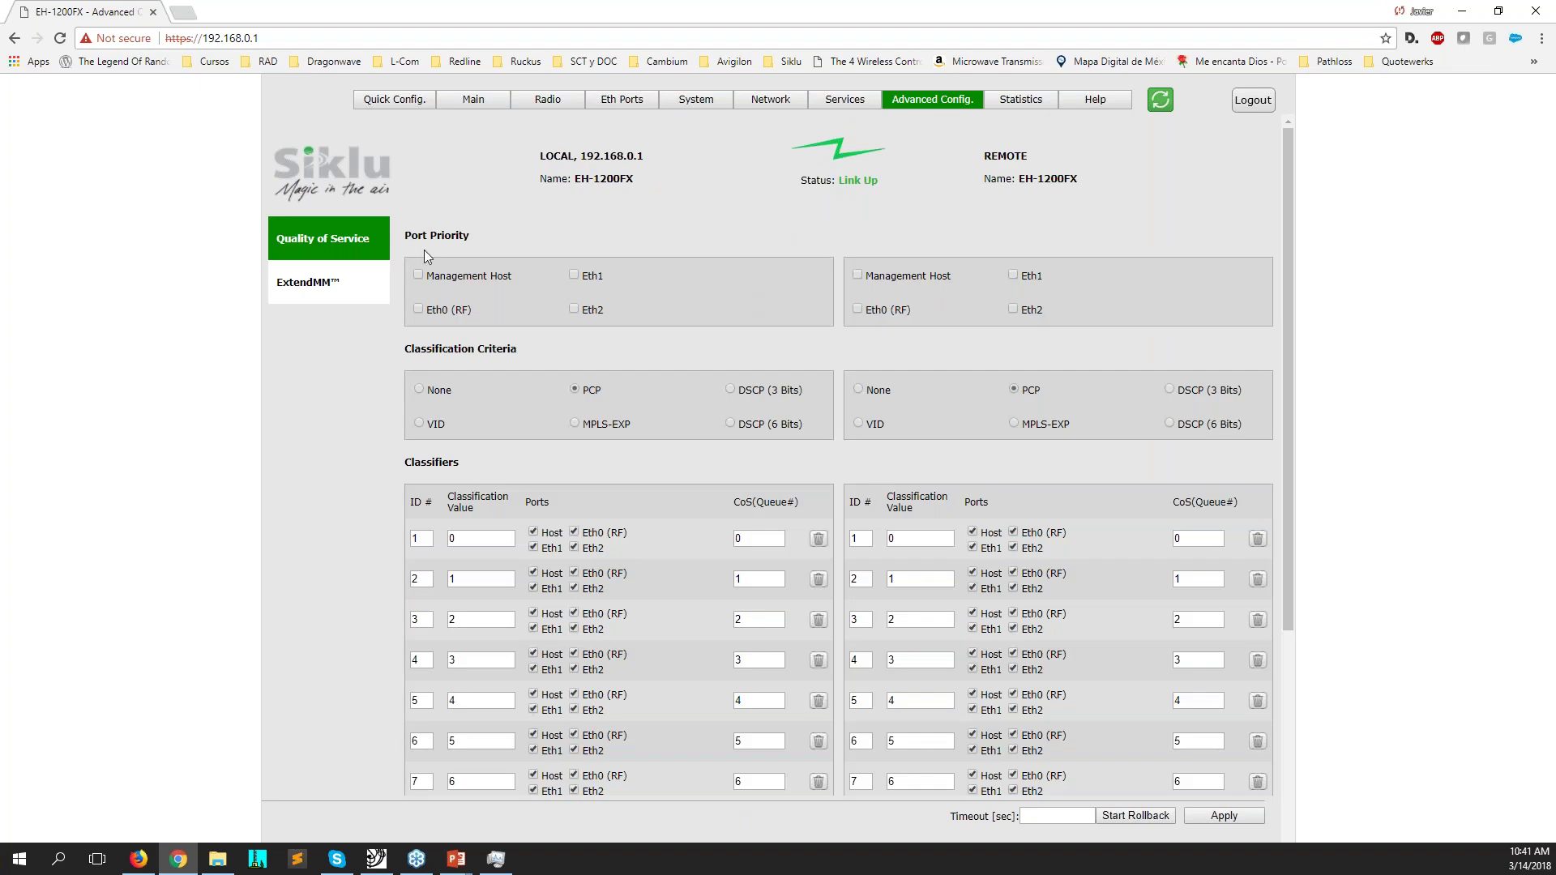
left_click(338, 287)
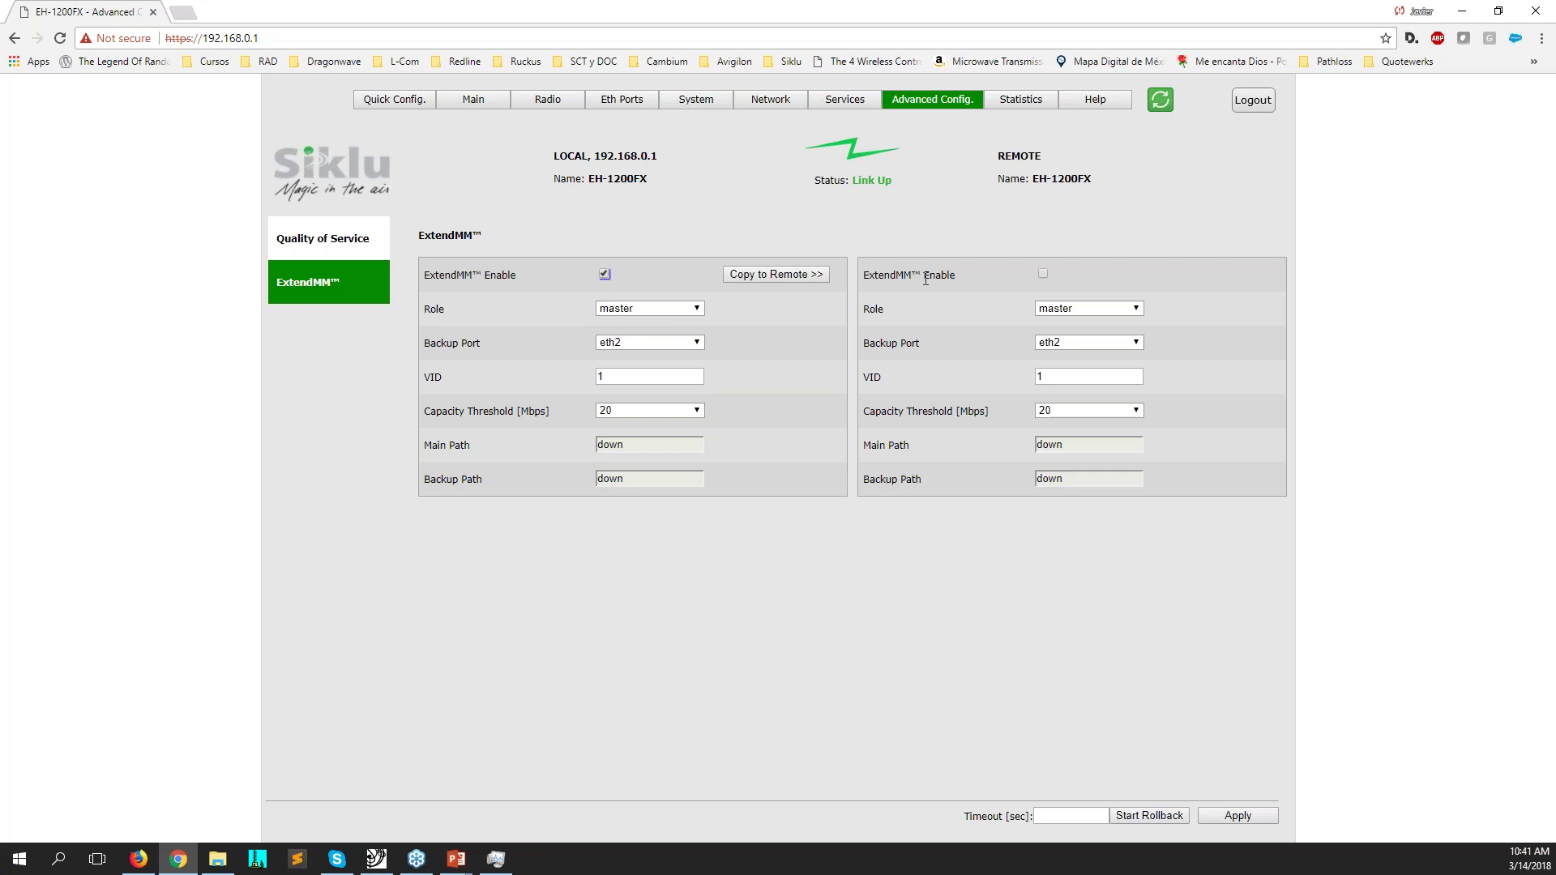
left_click(775, 275)
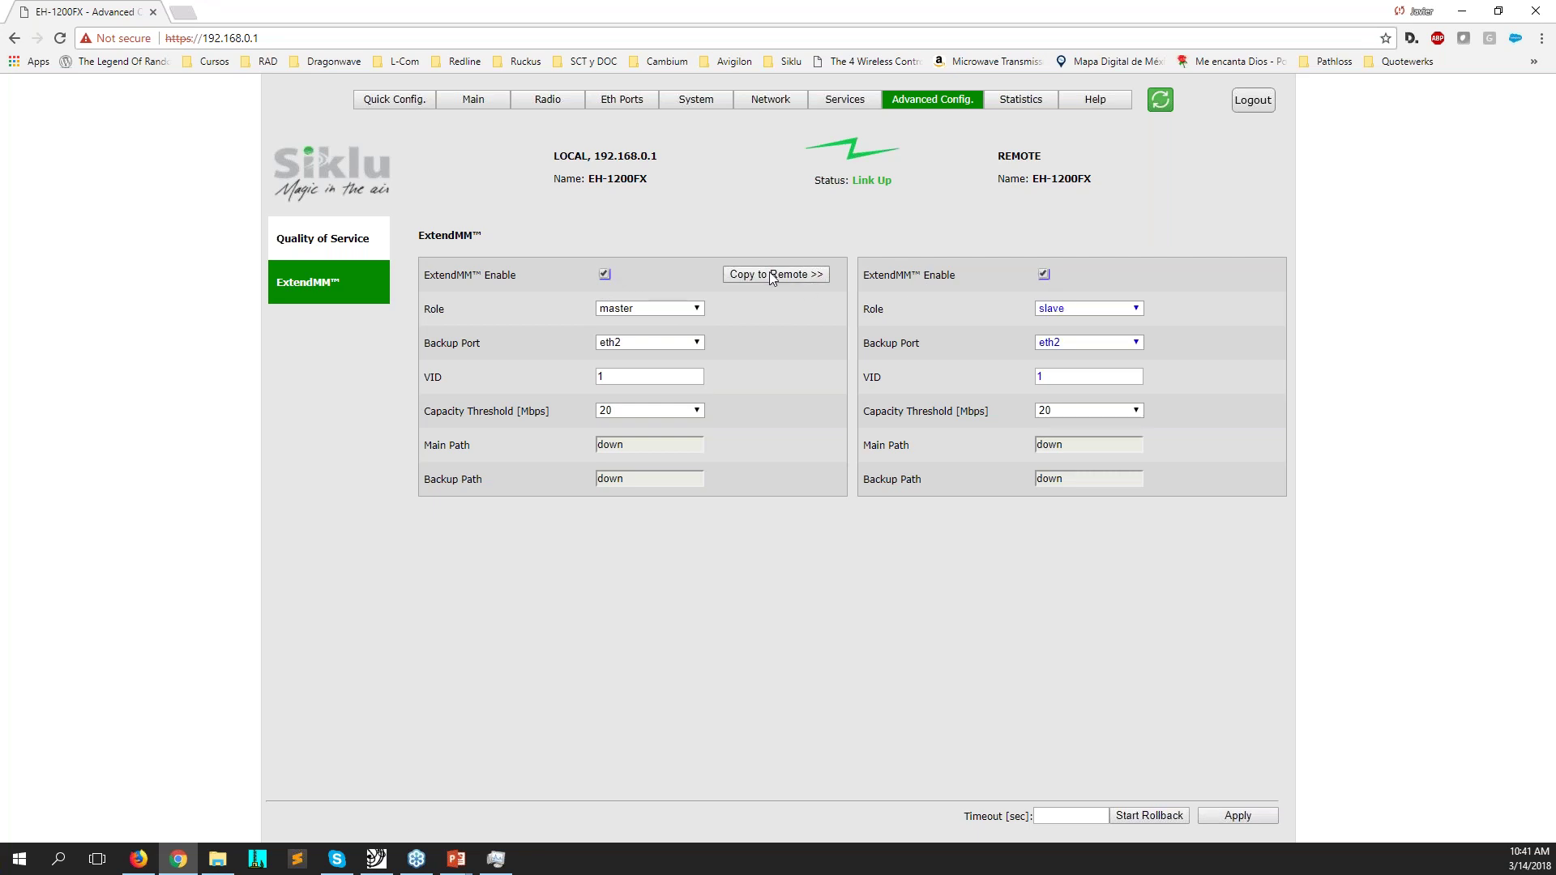
left_click(649, 343)
left_click(645, 343)
left_click(476, 99)
left_click(836, 137)
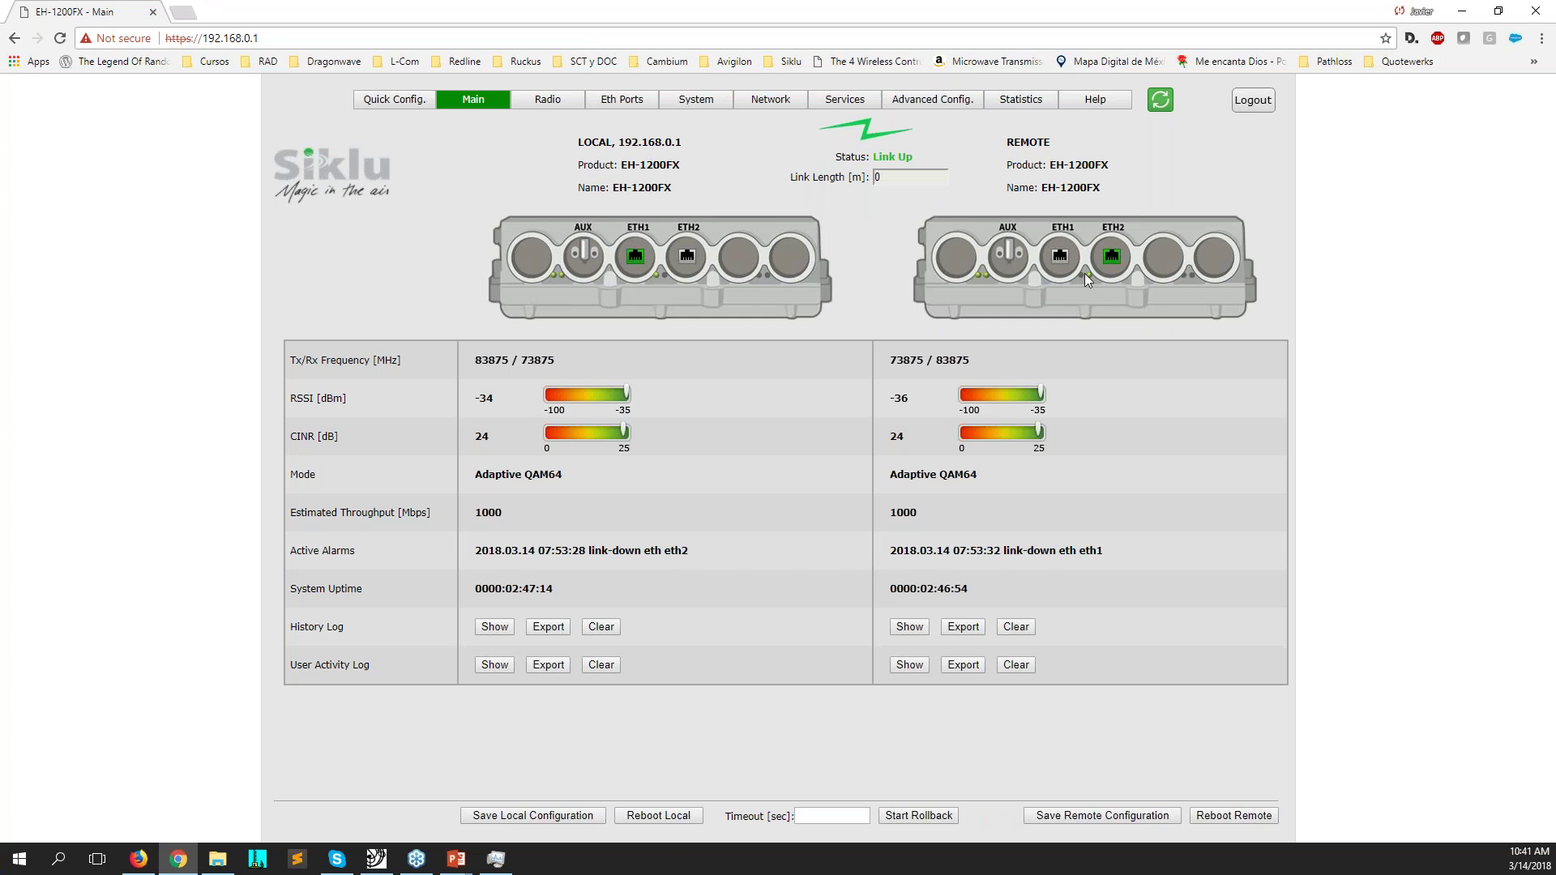
- Enable ExtendMM on the local radio, copy it to the remote one, and set the remote backup port to eth1
left_click(888, 104)
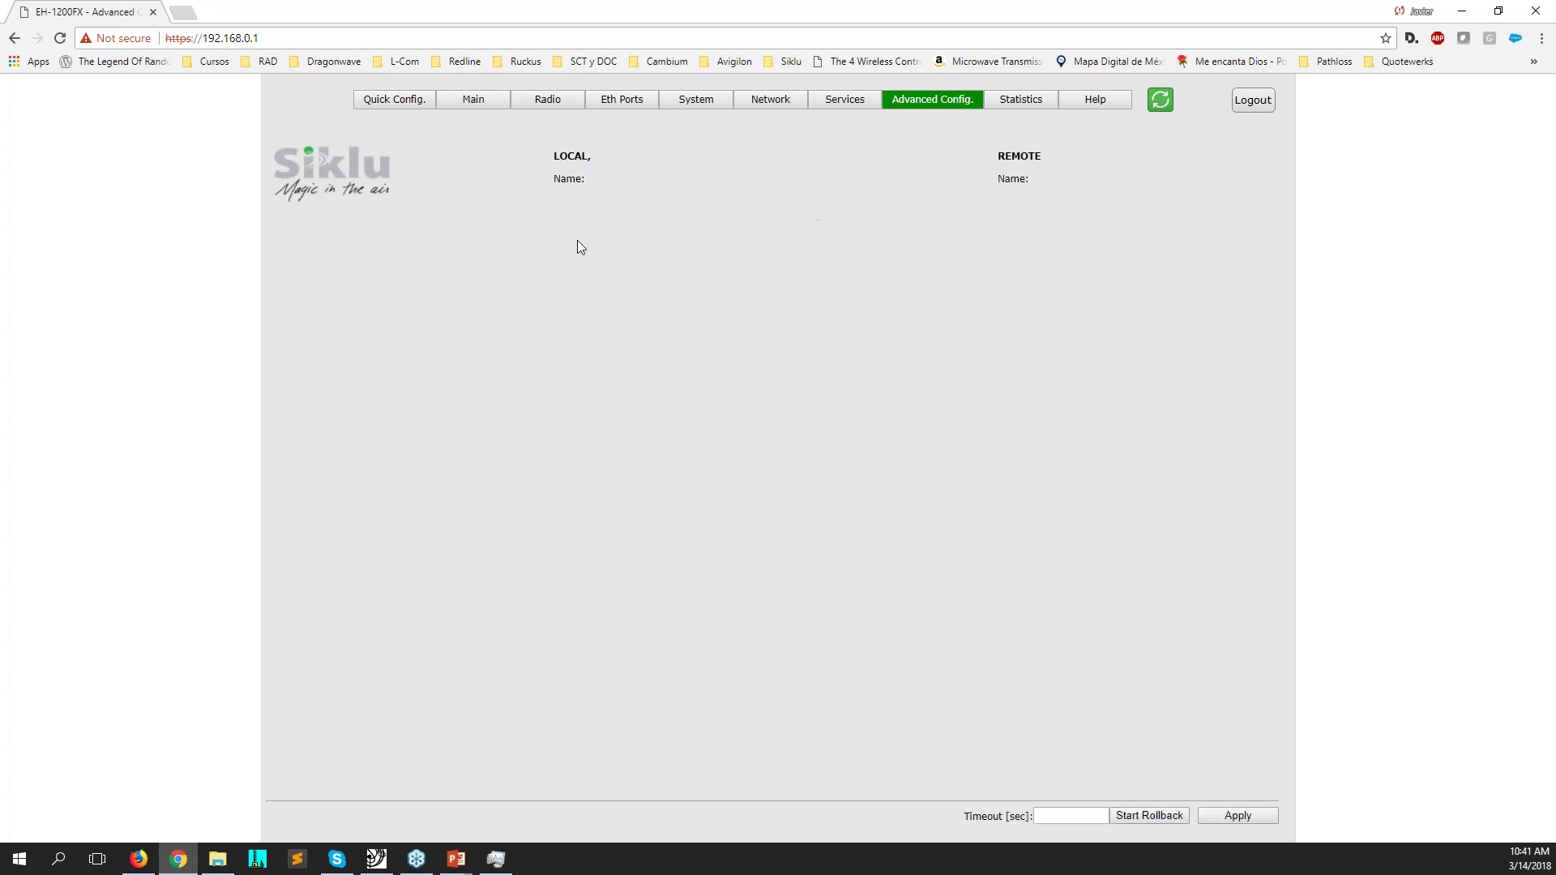
left_click(330, 290)
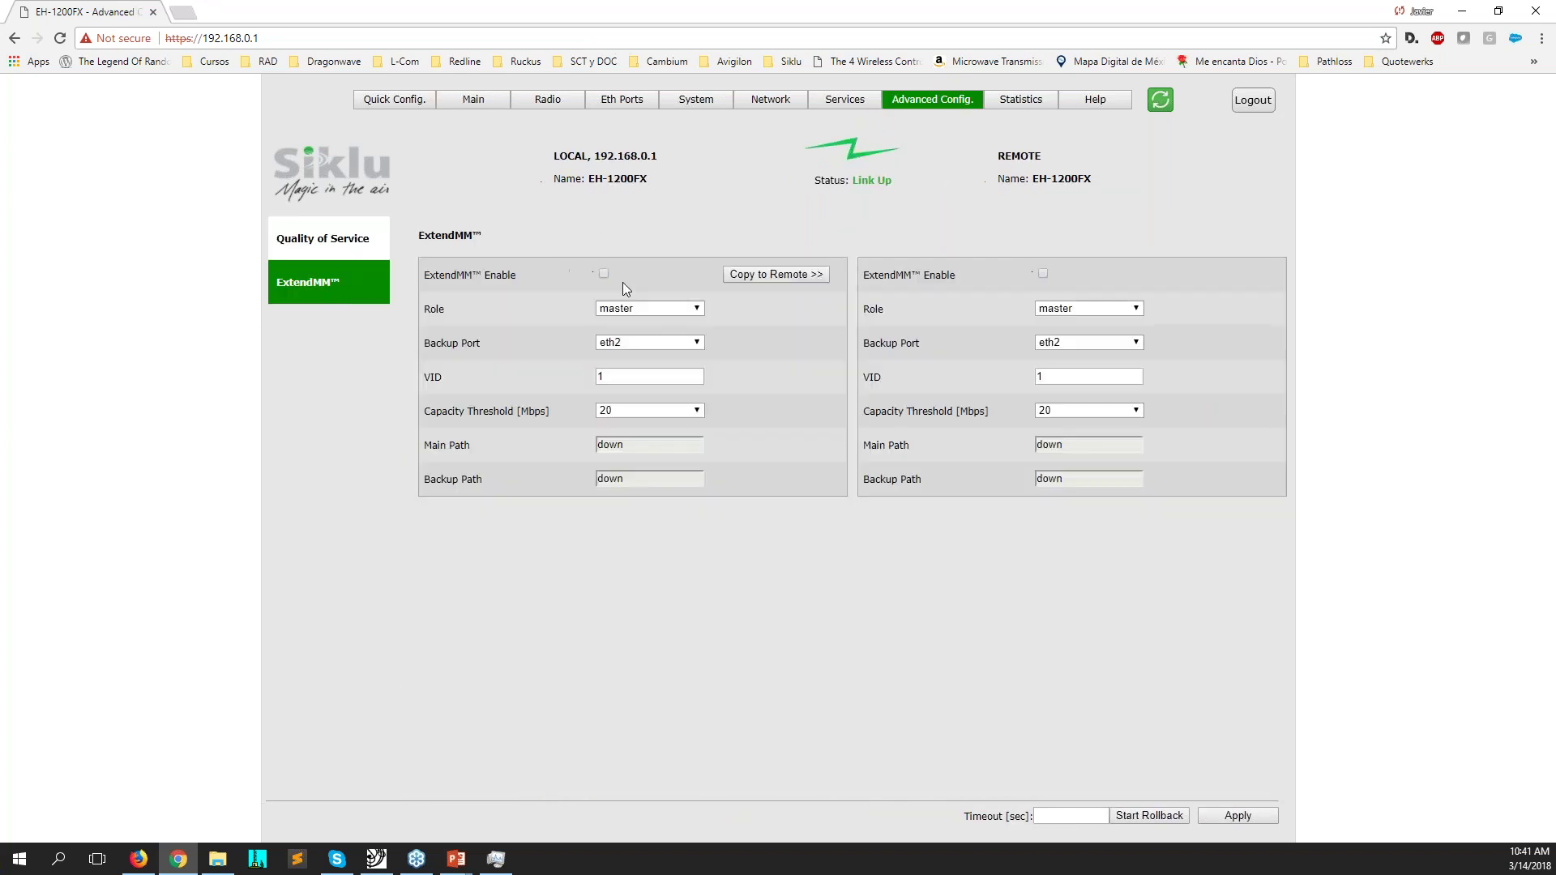
left_click(604, 273)
left_click(775, 274)
left_click(674, 340)
left_click(1084, 343)
left_click(1053, 357)
- Set the ExtendMM VID to 101 on both the local and the remote radio
left_click(632, 376)
type("0")
left_click(1095, 375)
type("01")
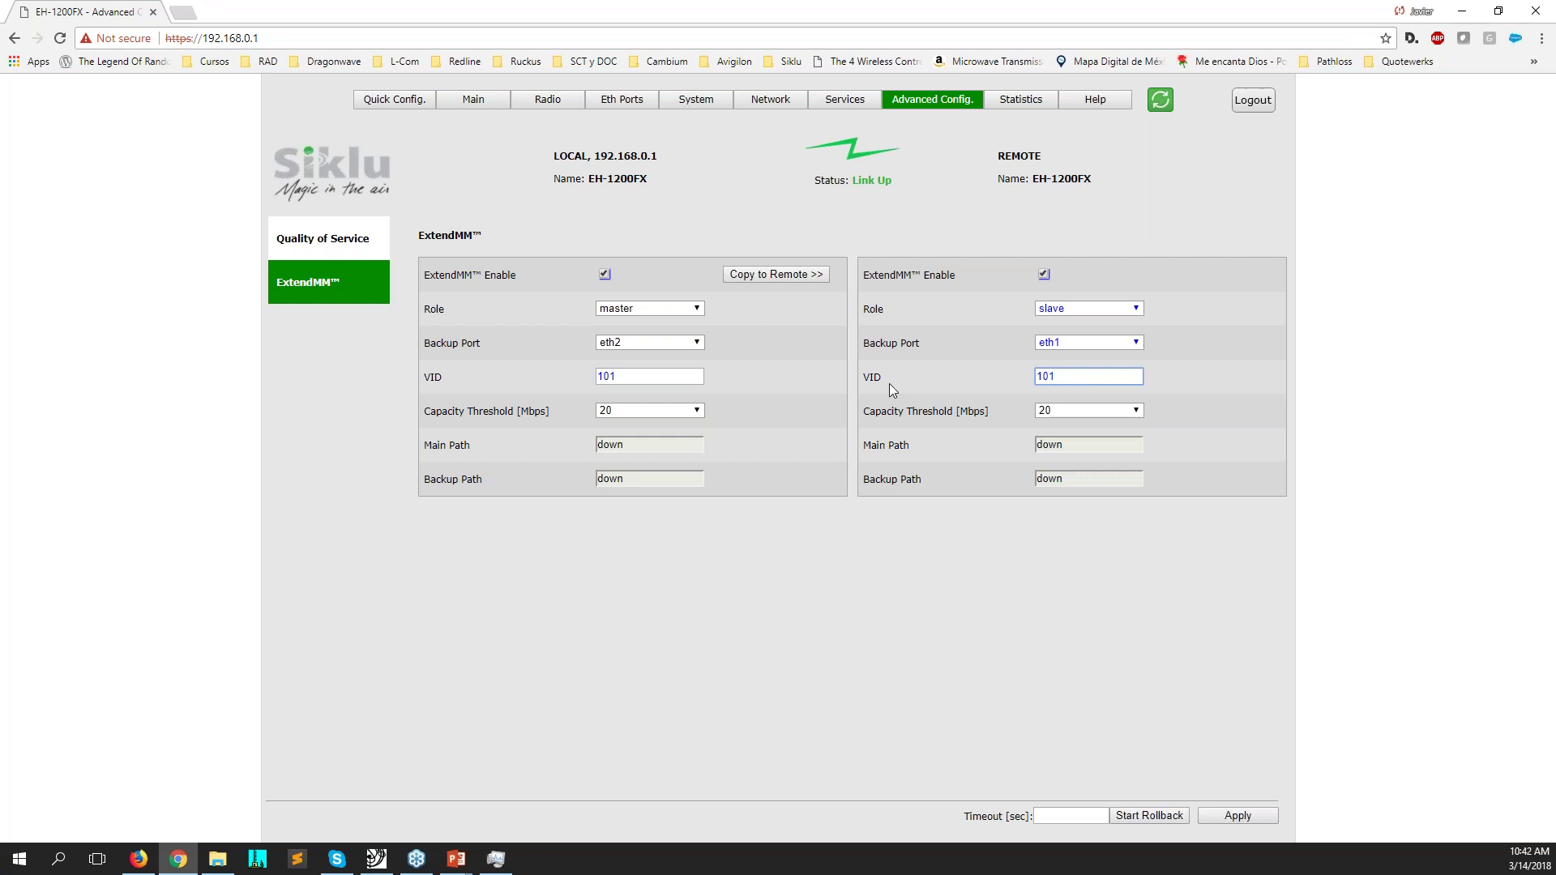
- Set the capacity threshold to 85 Mbps on both radios and apply the ExtendMM settings
left_click(699, 409)
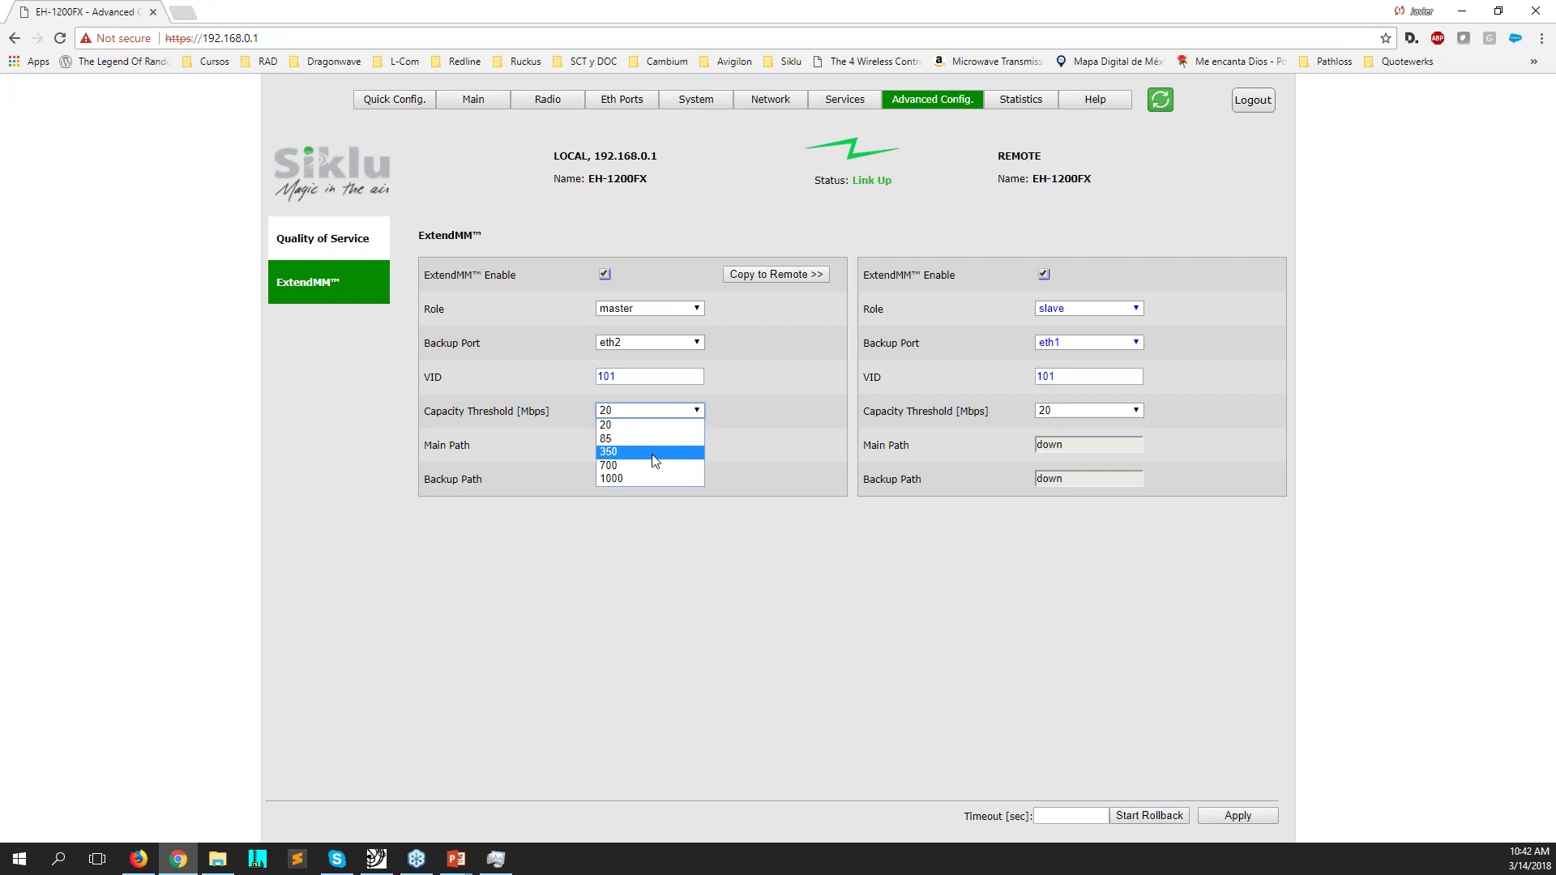
left_click(659, 450)
left_click(697, 413)
left_click(656, 438)
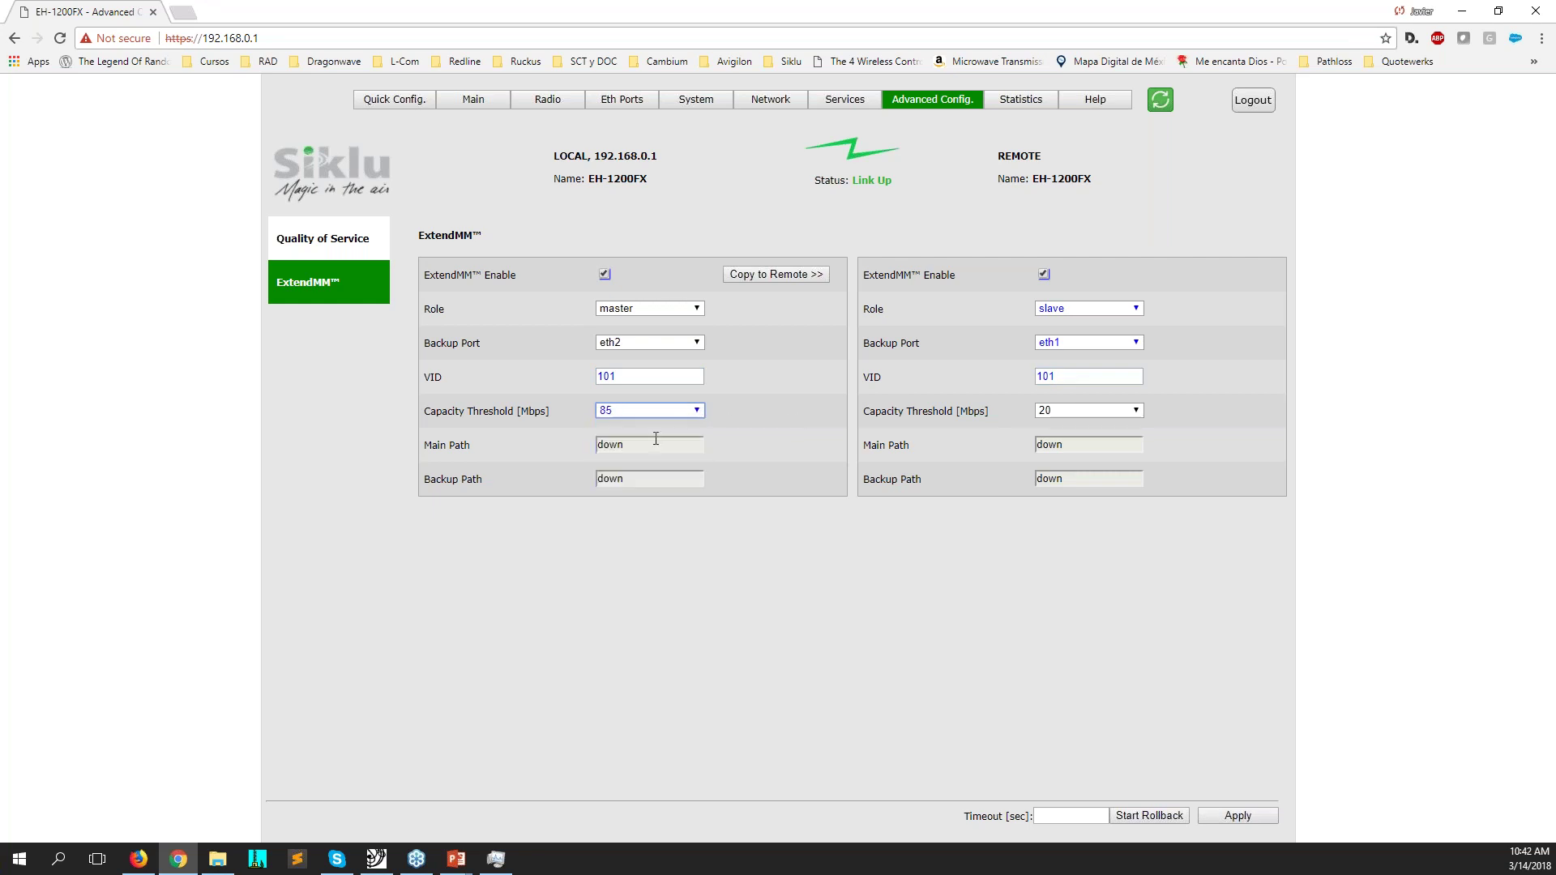
left_click(1054, 410)
left_click(1052, 435)
left_click(1237, 814)
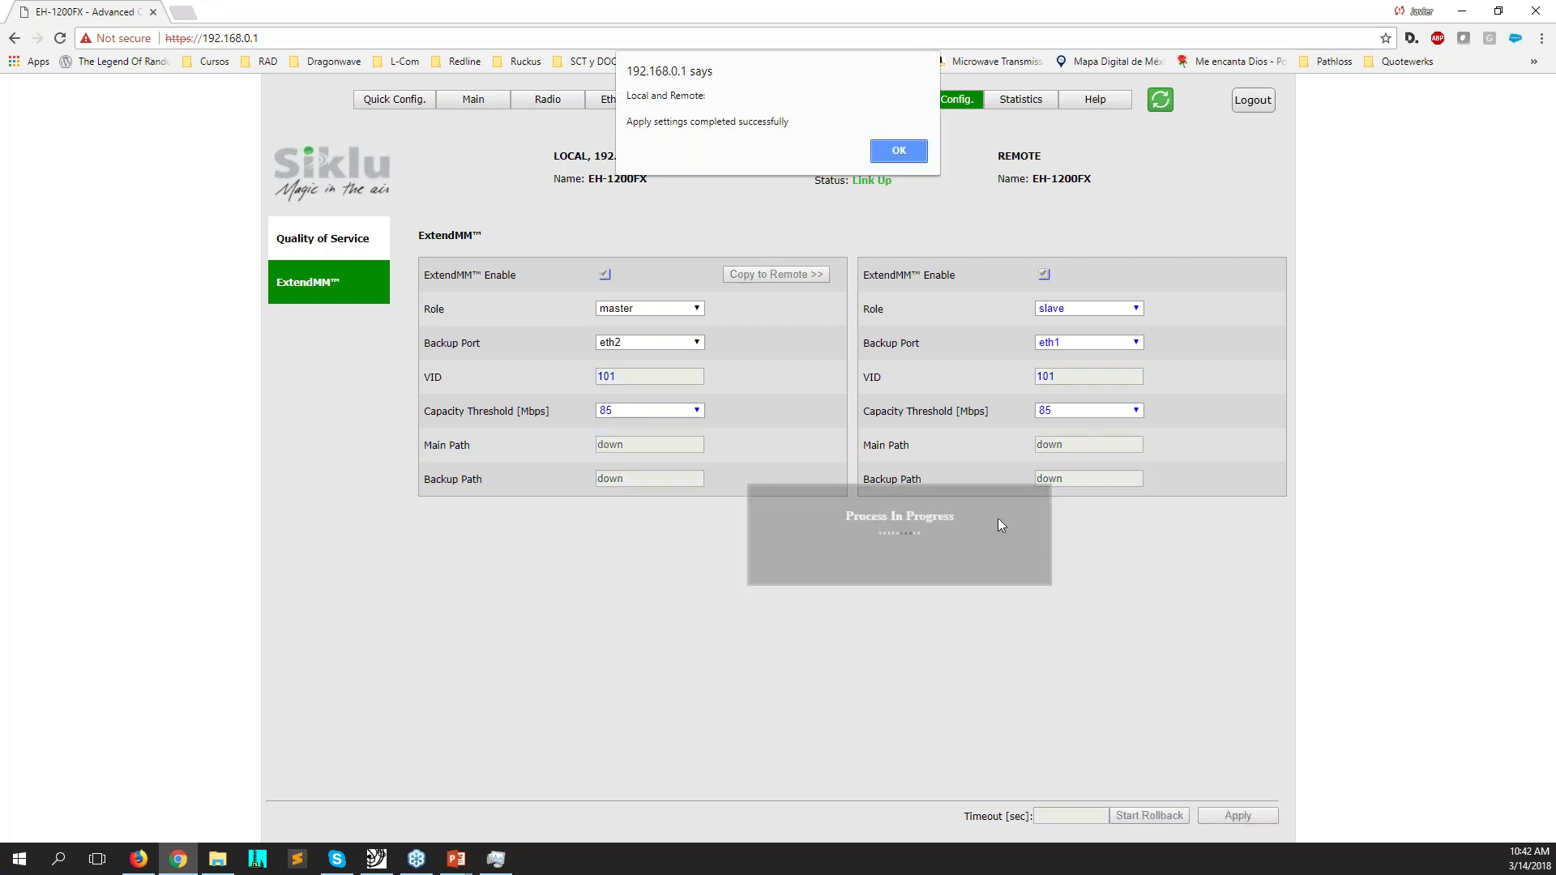
left_click(899, 151)
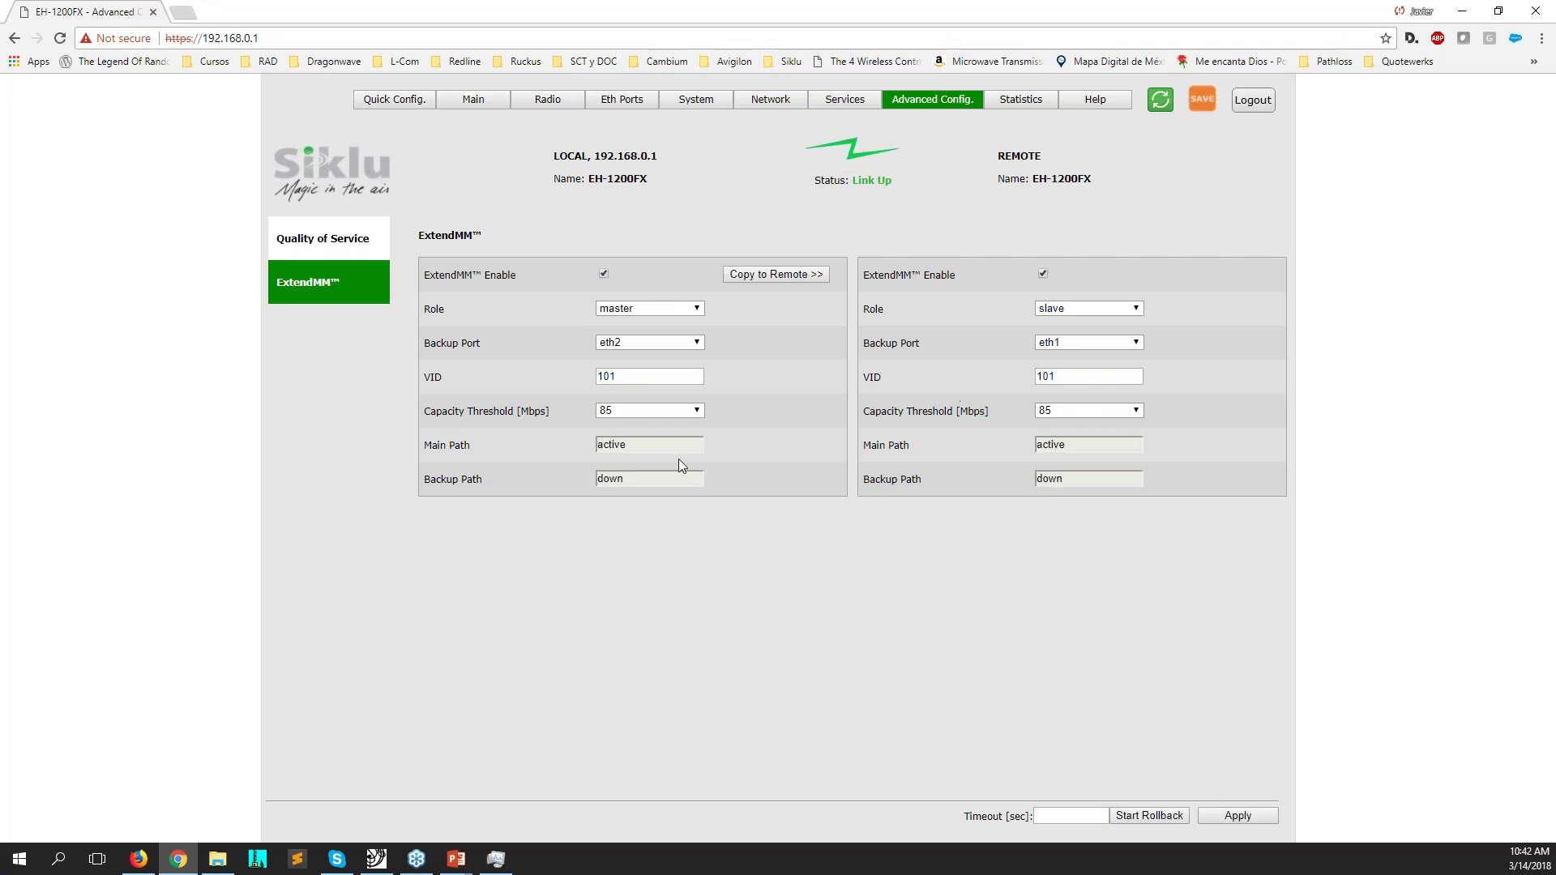
- Check the main path and backup path status on the local and remote radios
left_click_drag(424, 444, 470, 445)
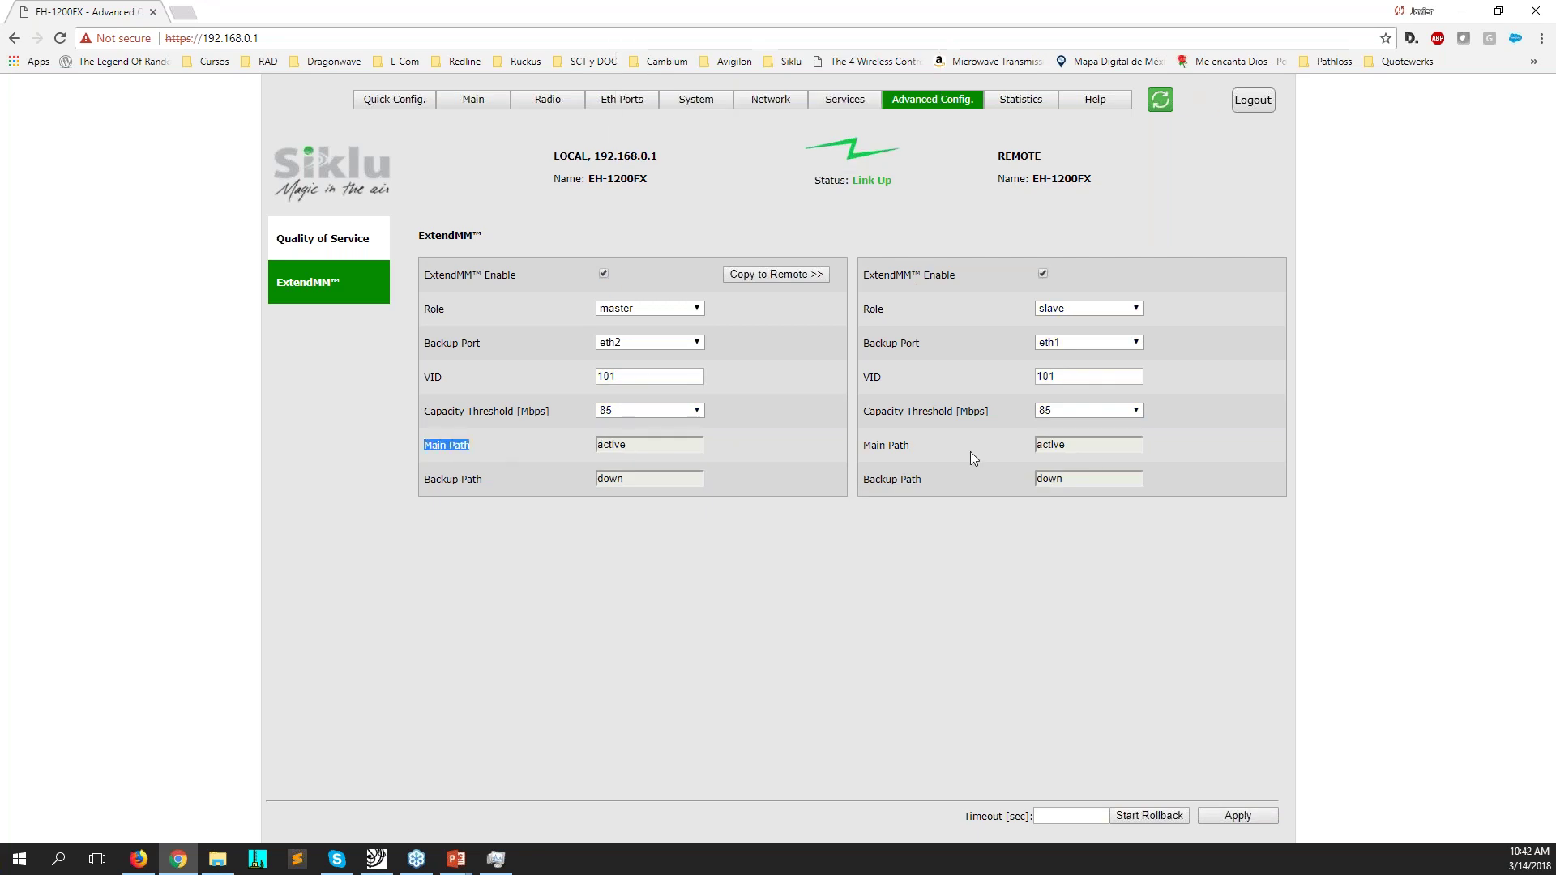
triple_click(942, 453)
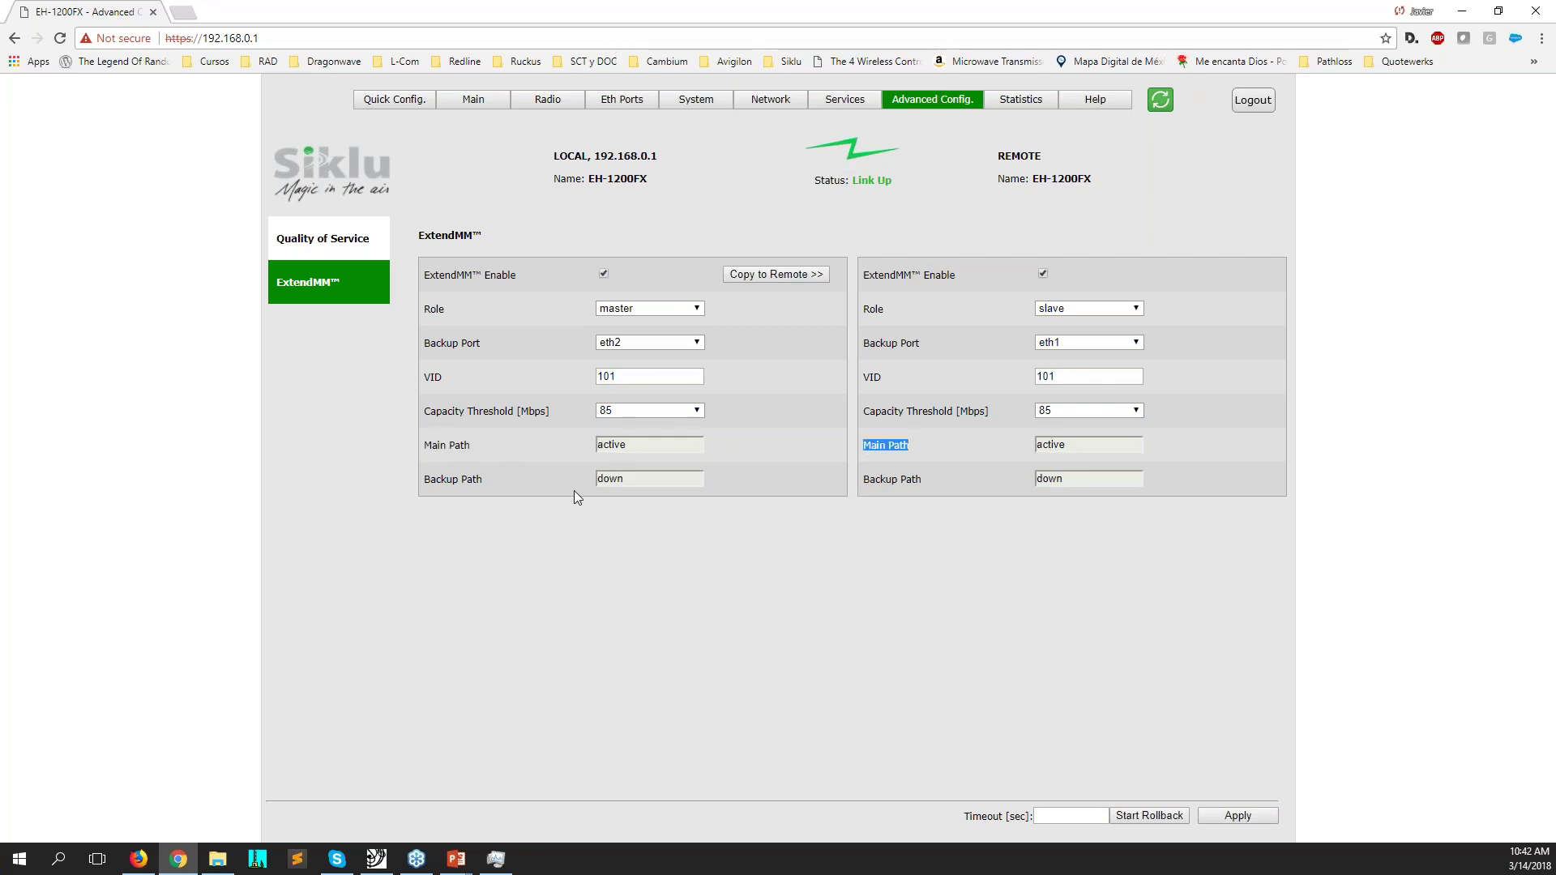
left_click_drag(430, 480, 485, 481)
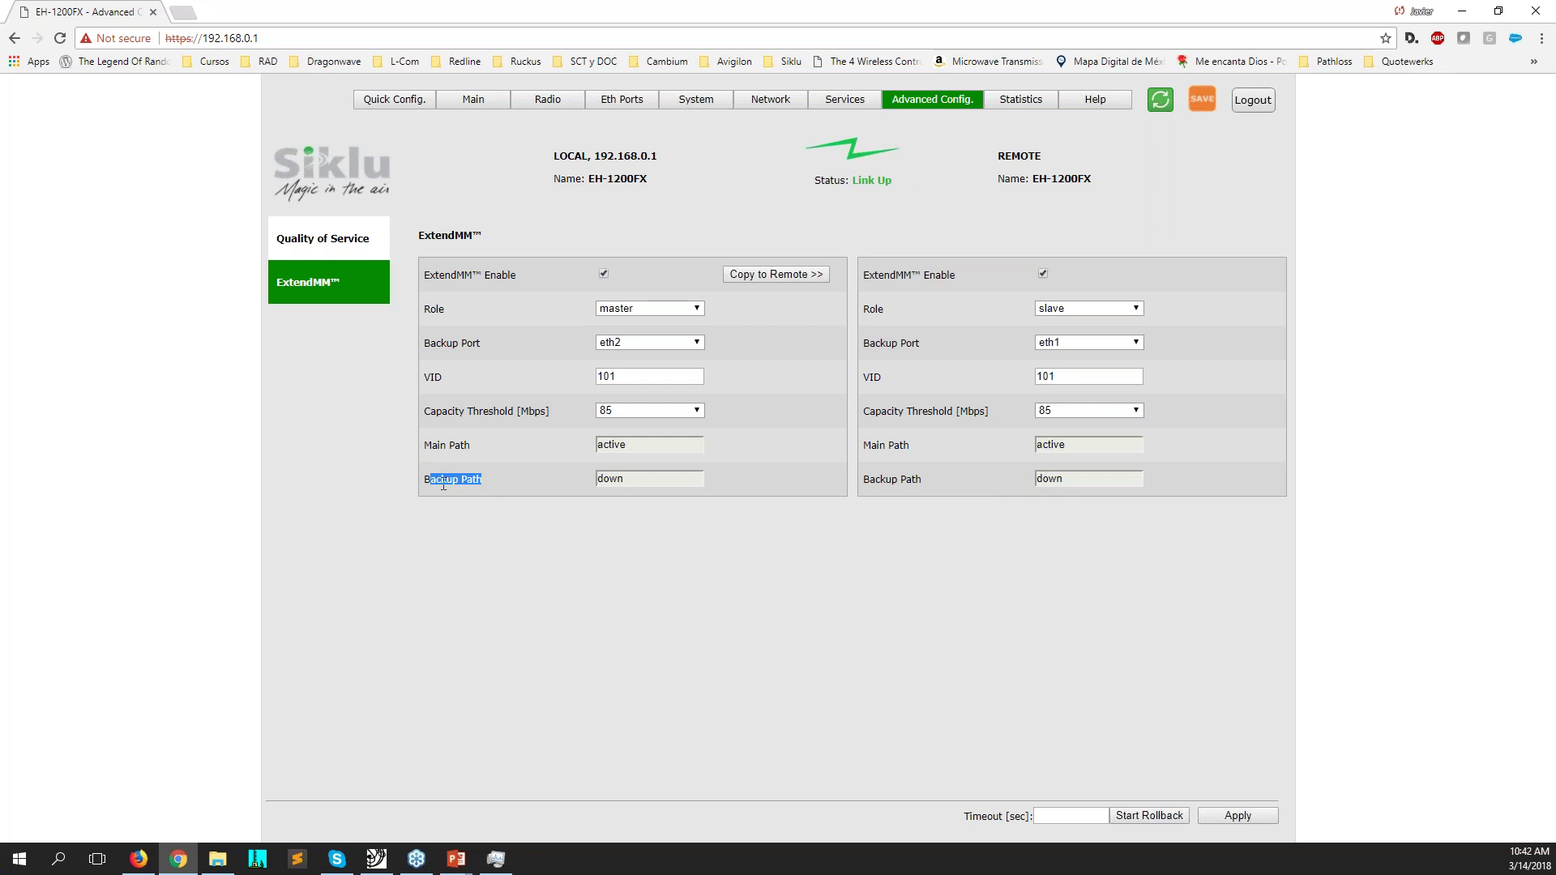
left_click_drag(869, 480, 887, 481)
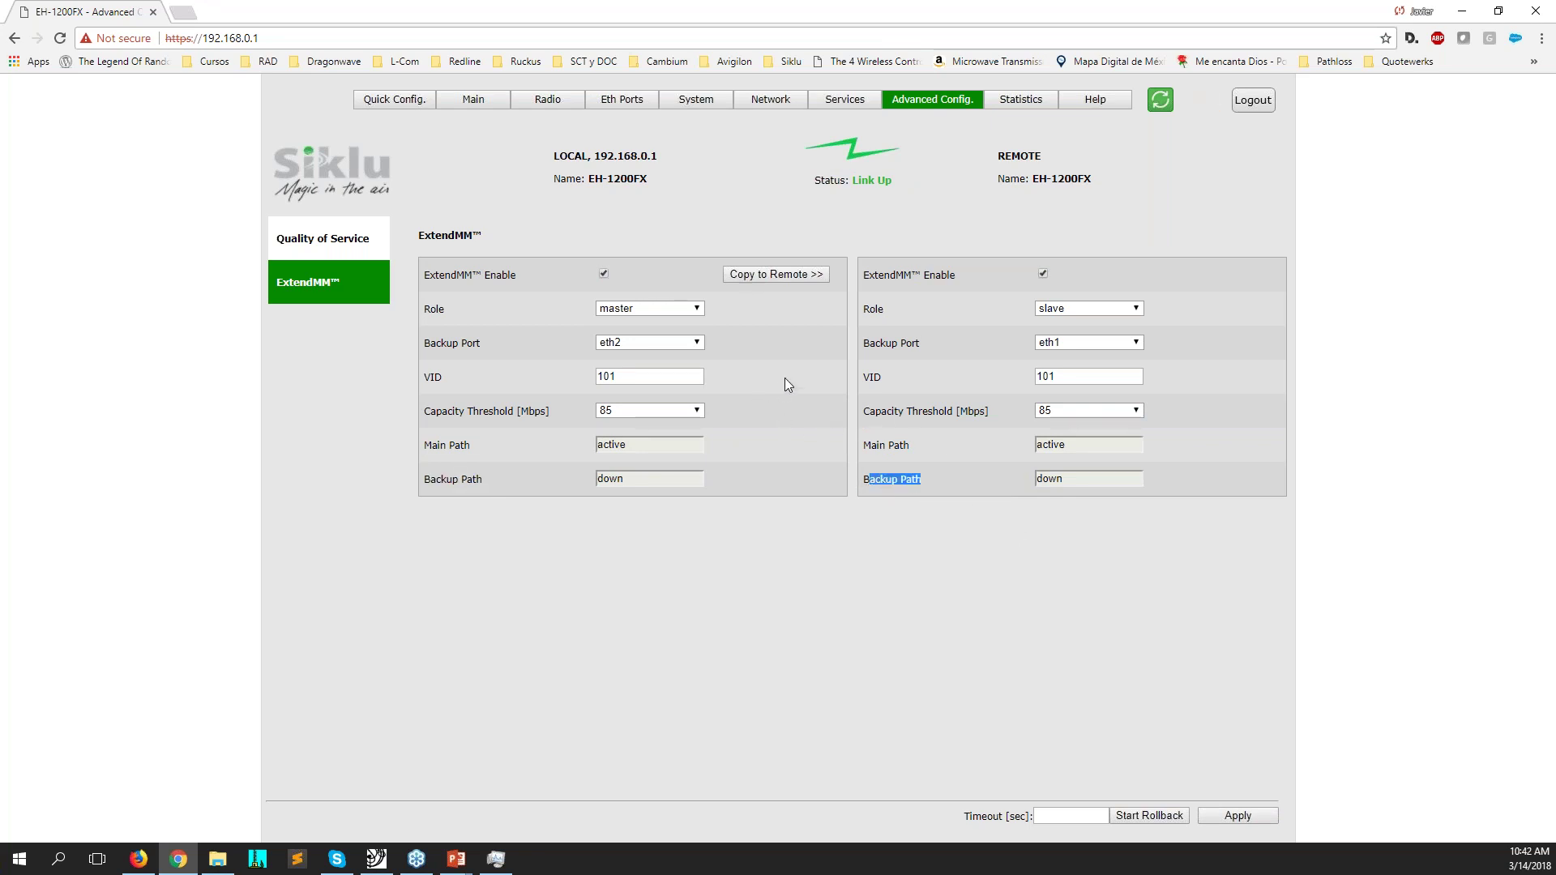
- Check the Tx throughput of the active Ethernet ports on the local and remote radios
left_click(625, 103)
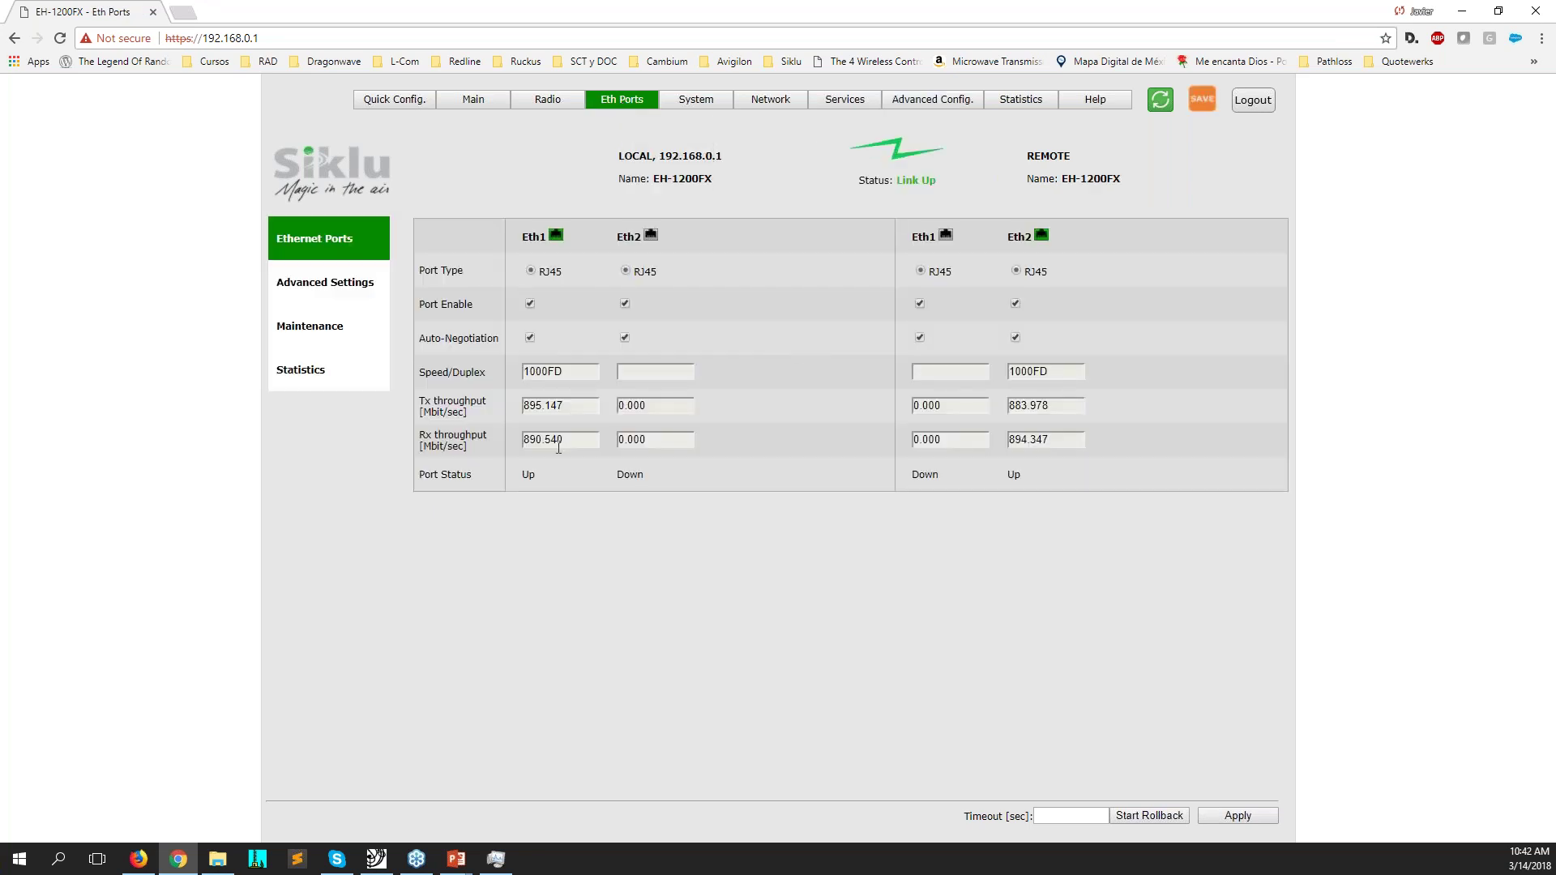
left_click_drag(529, 405, 572, 405)
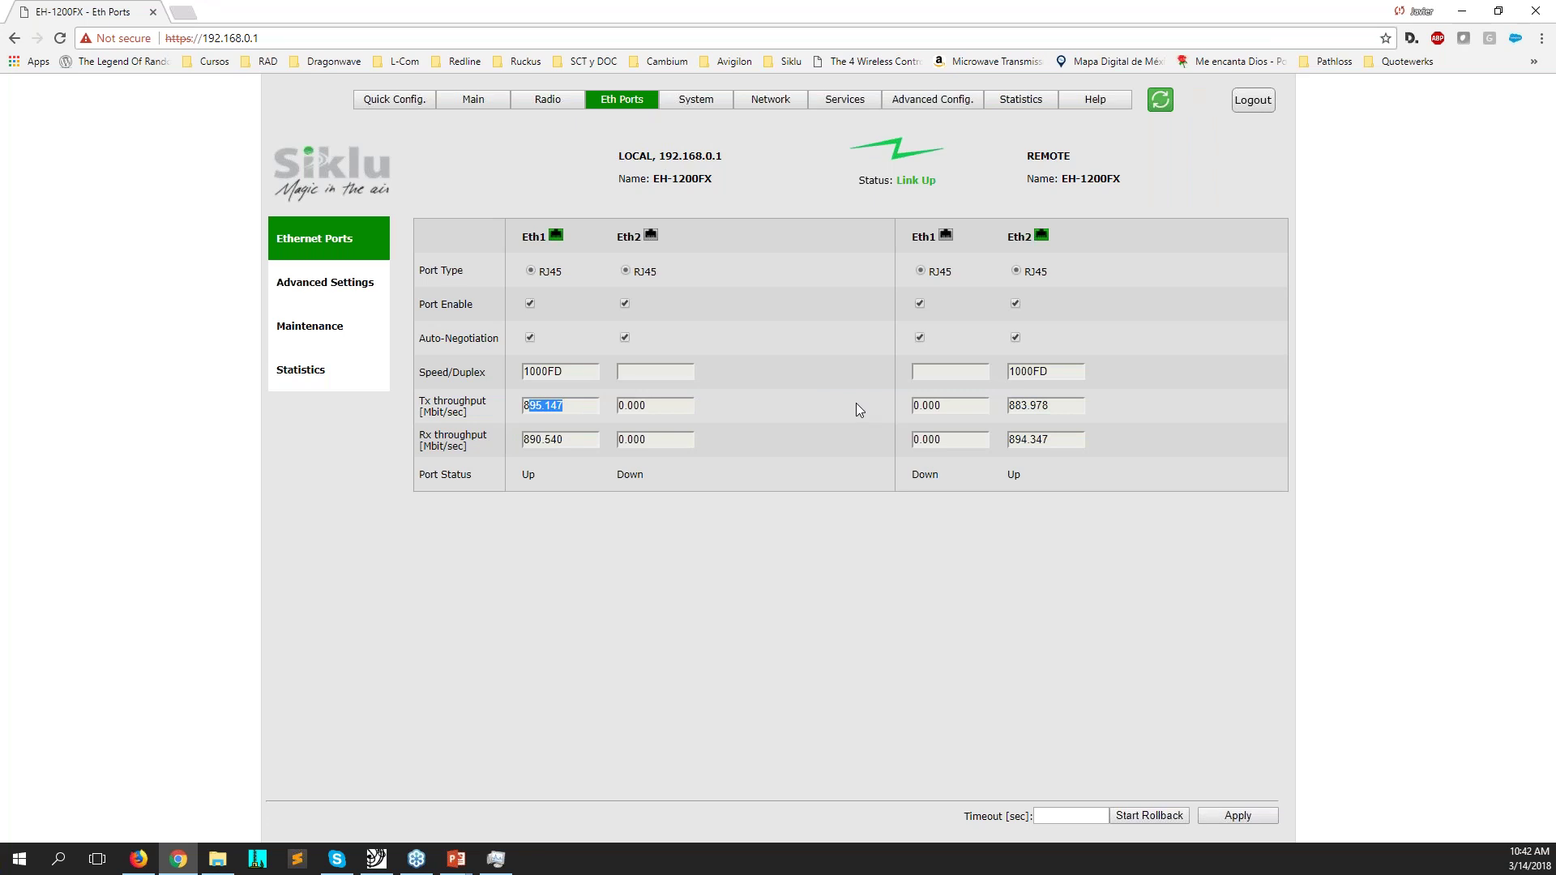
left_click_drag(1008, 405, 1050, 405)
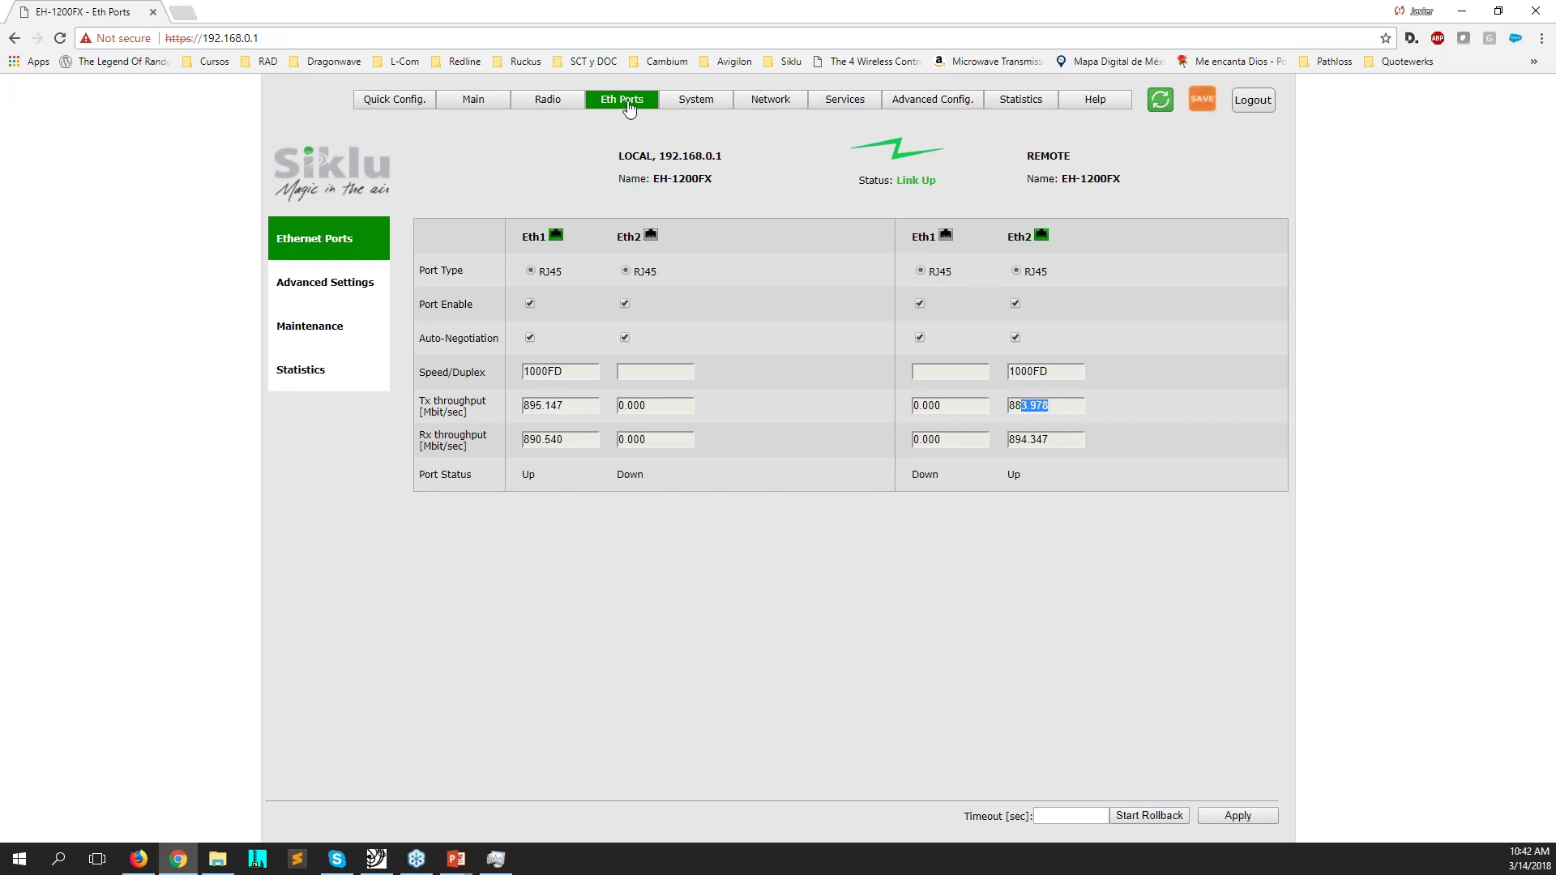
- Enable radio Mute on both the local and remote radios with a 120-second timeout and apply it
left_click(548, 99)
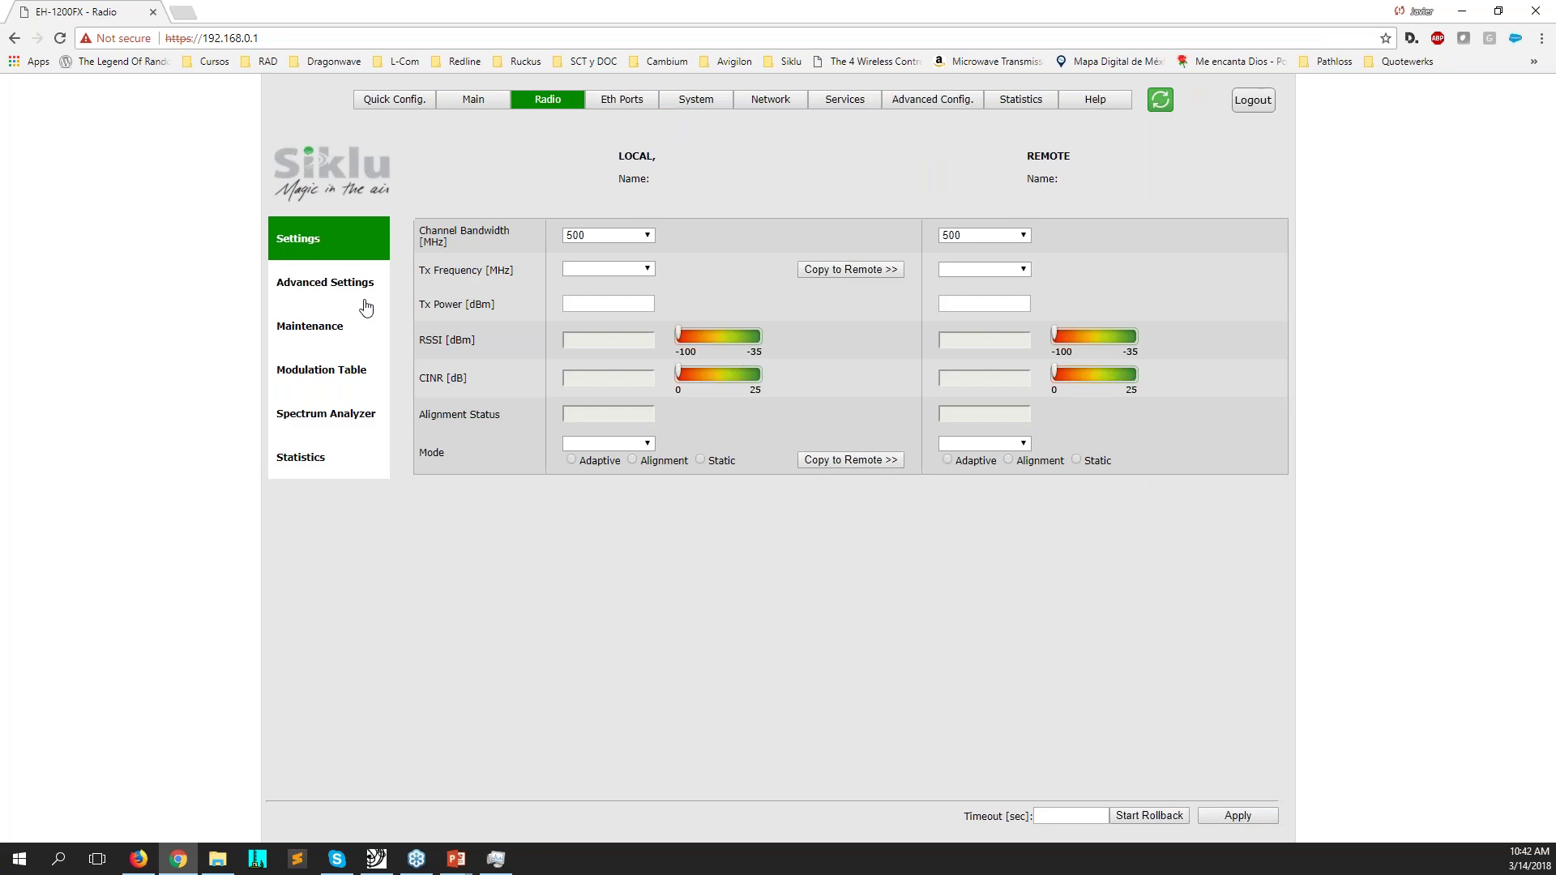
left_click(323, 331)
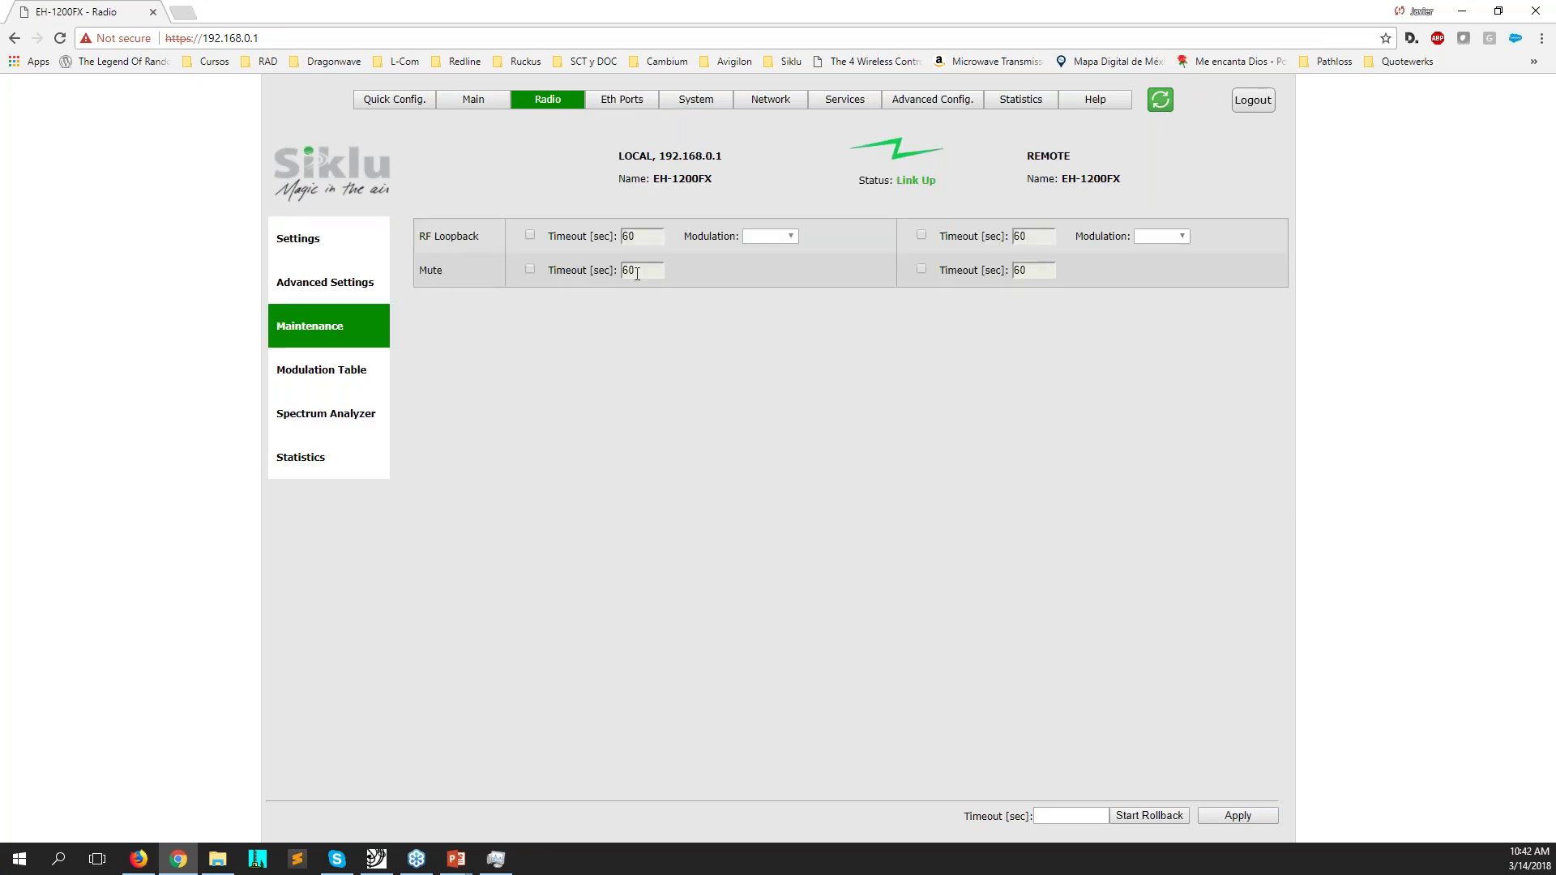
left_click(530, 271)
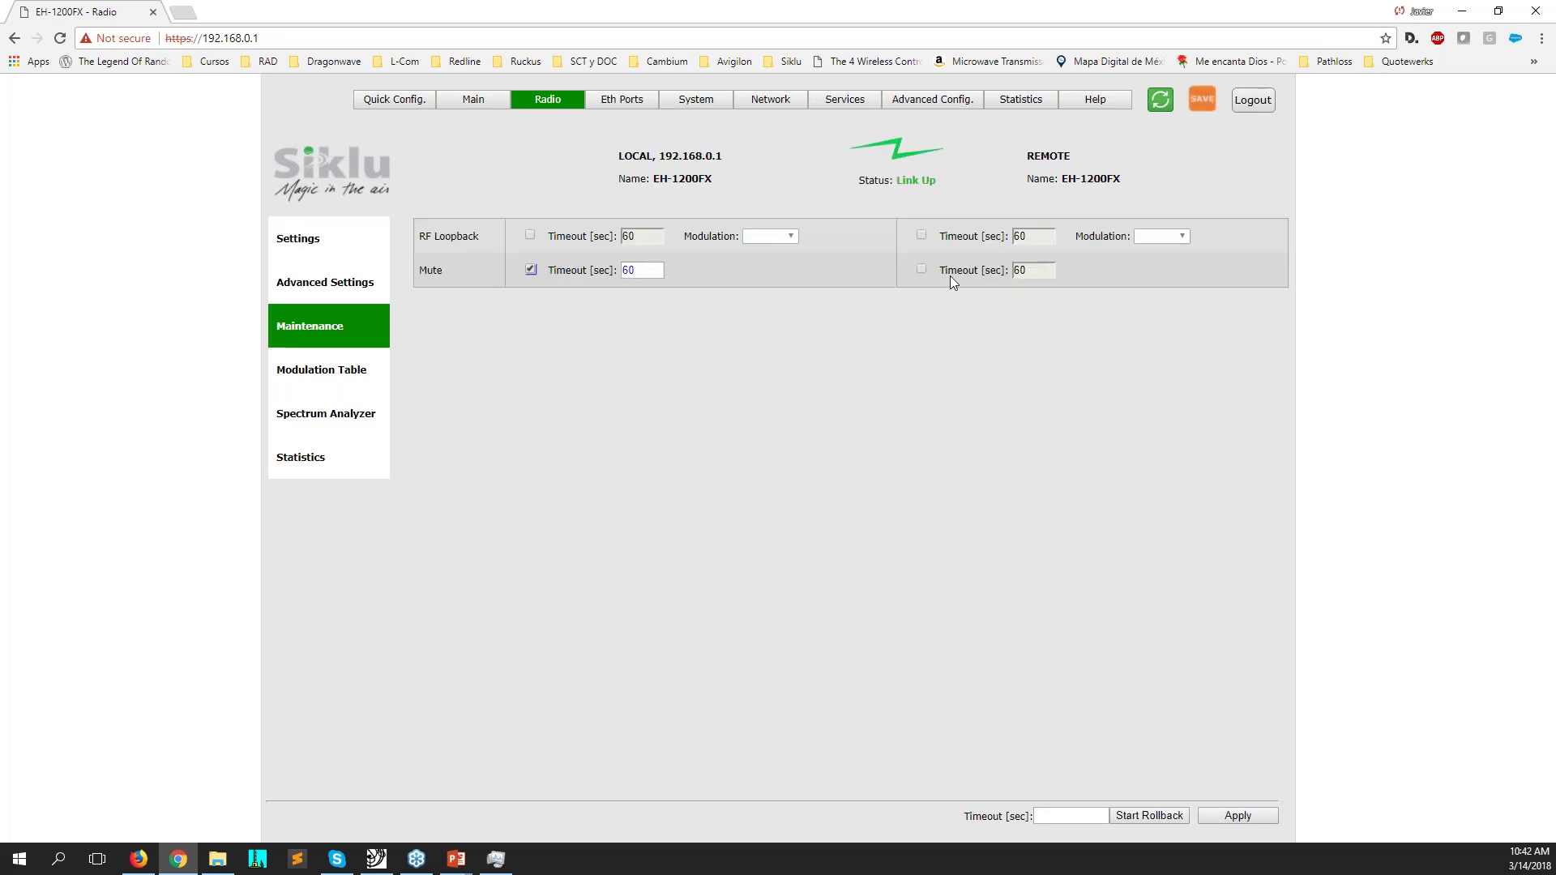
left_click(921, 269)
double_click(1019, 271)
type("120")
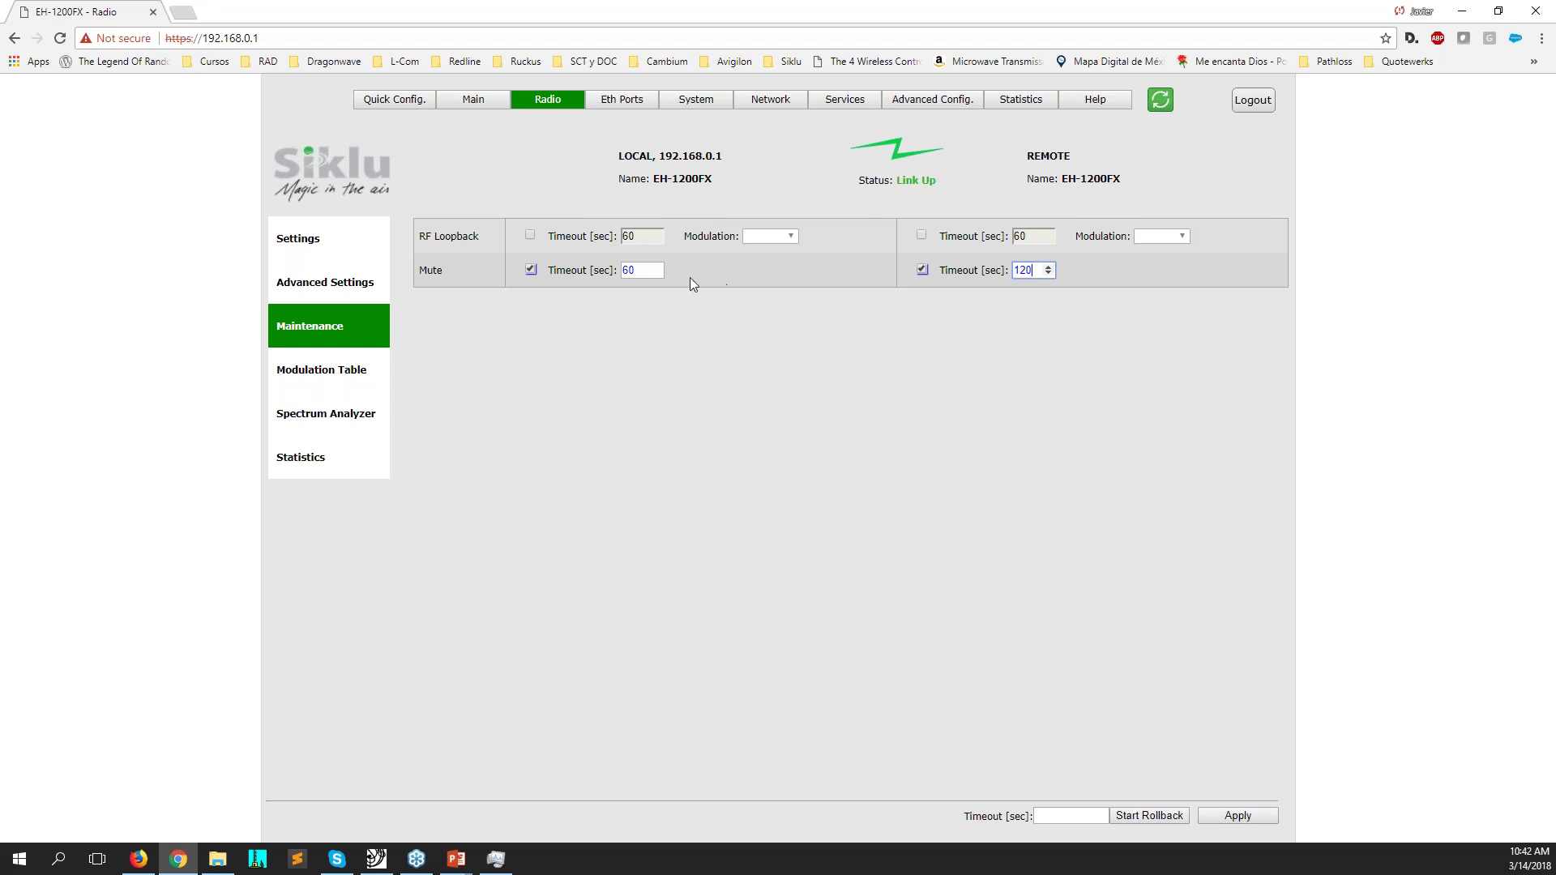
left_click(640, 270)
double_click(640, 270)
type("120")
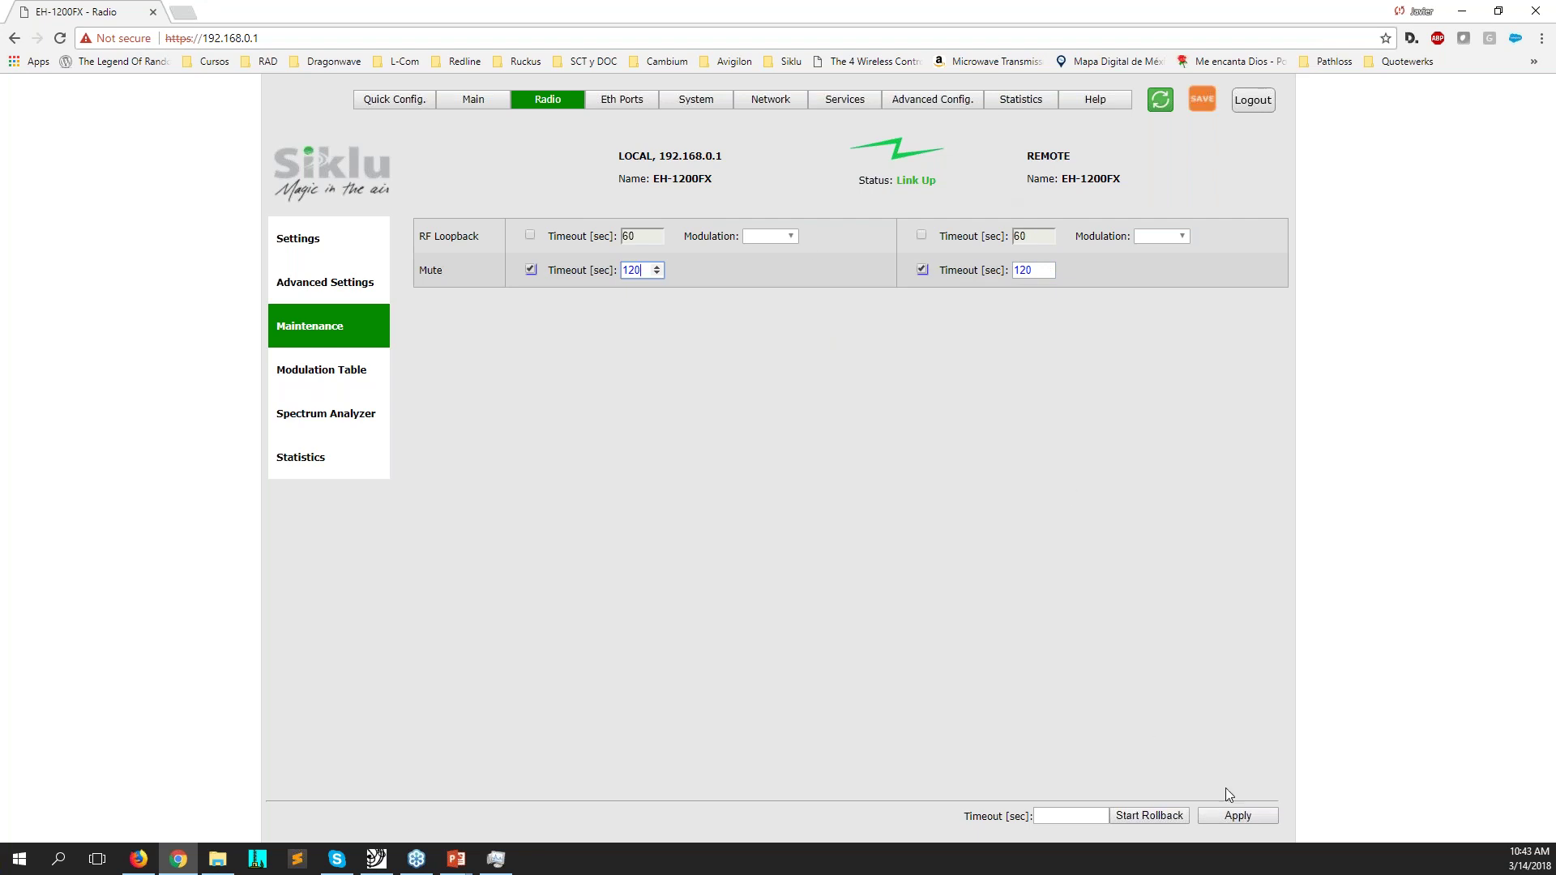
left_click(1237, 816)
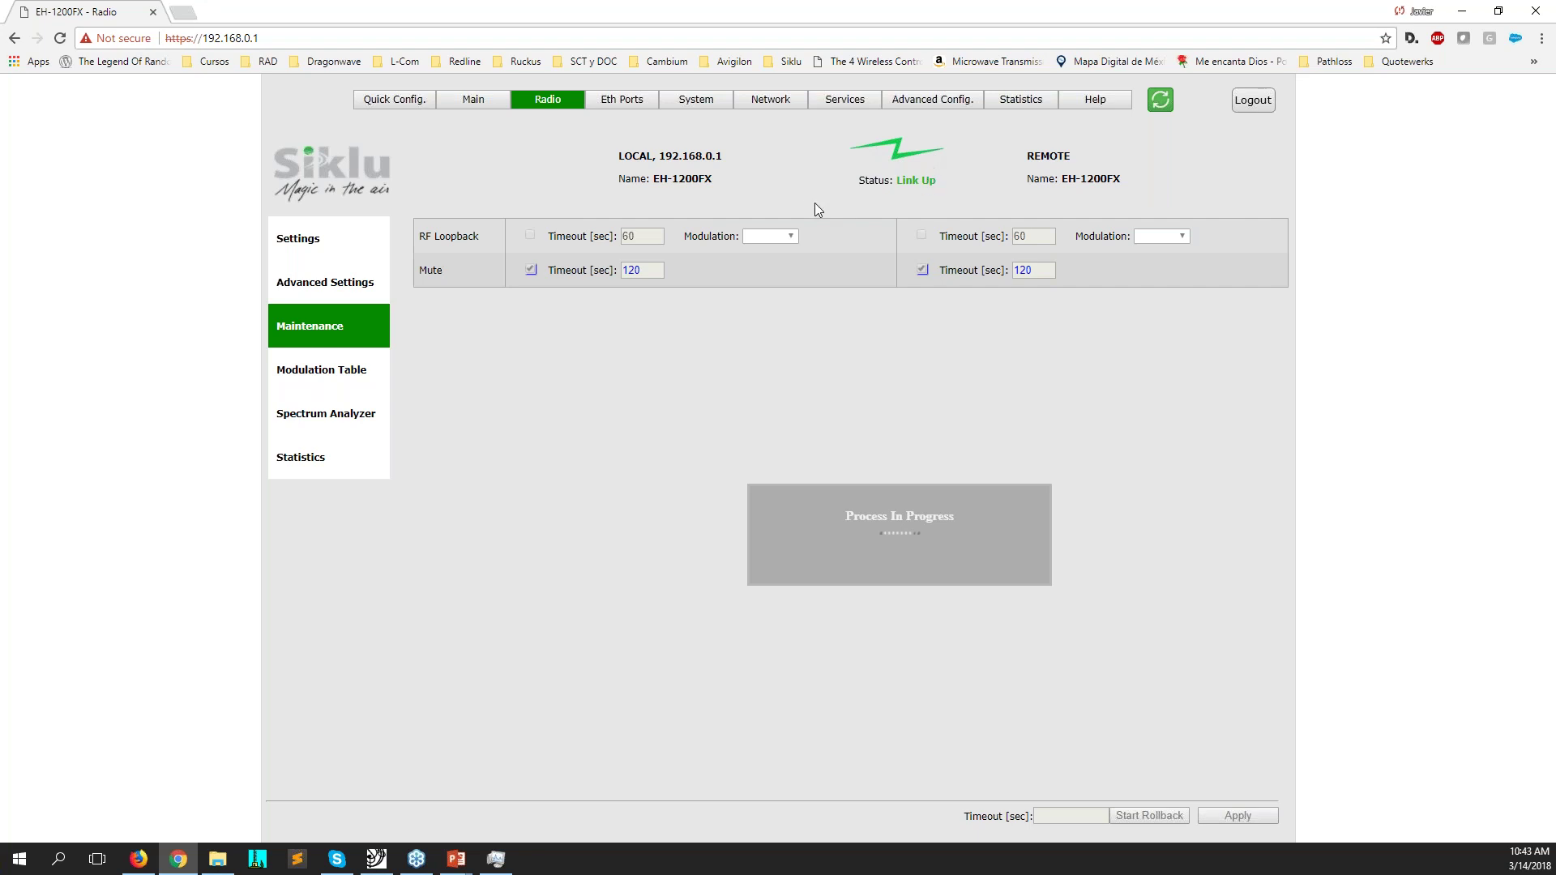
- Check the link status on the muted local radio and refresh its Ethernet port throughput readings
left_click(898, 177)
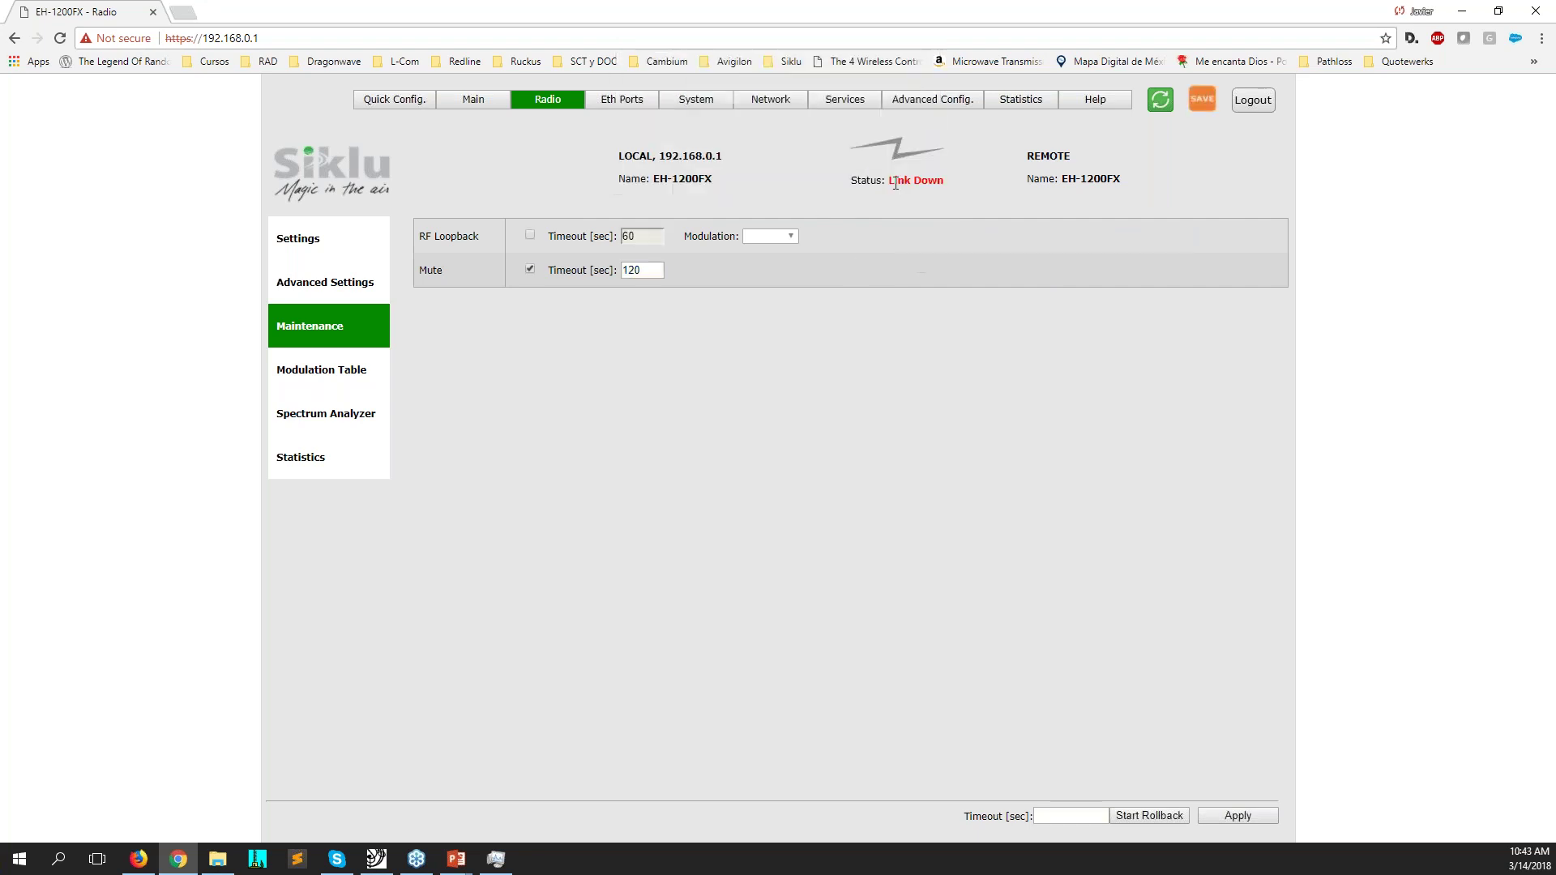
left_click(473, 99)
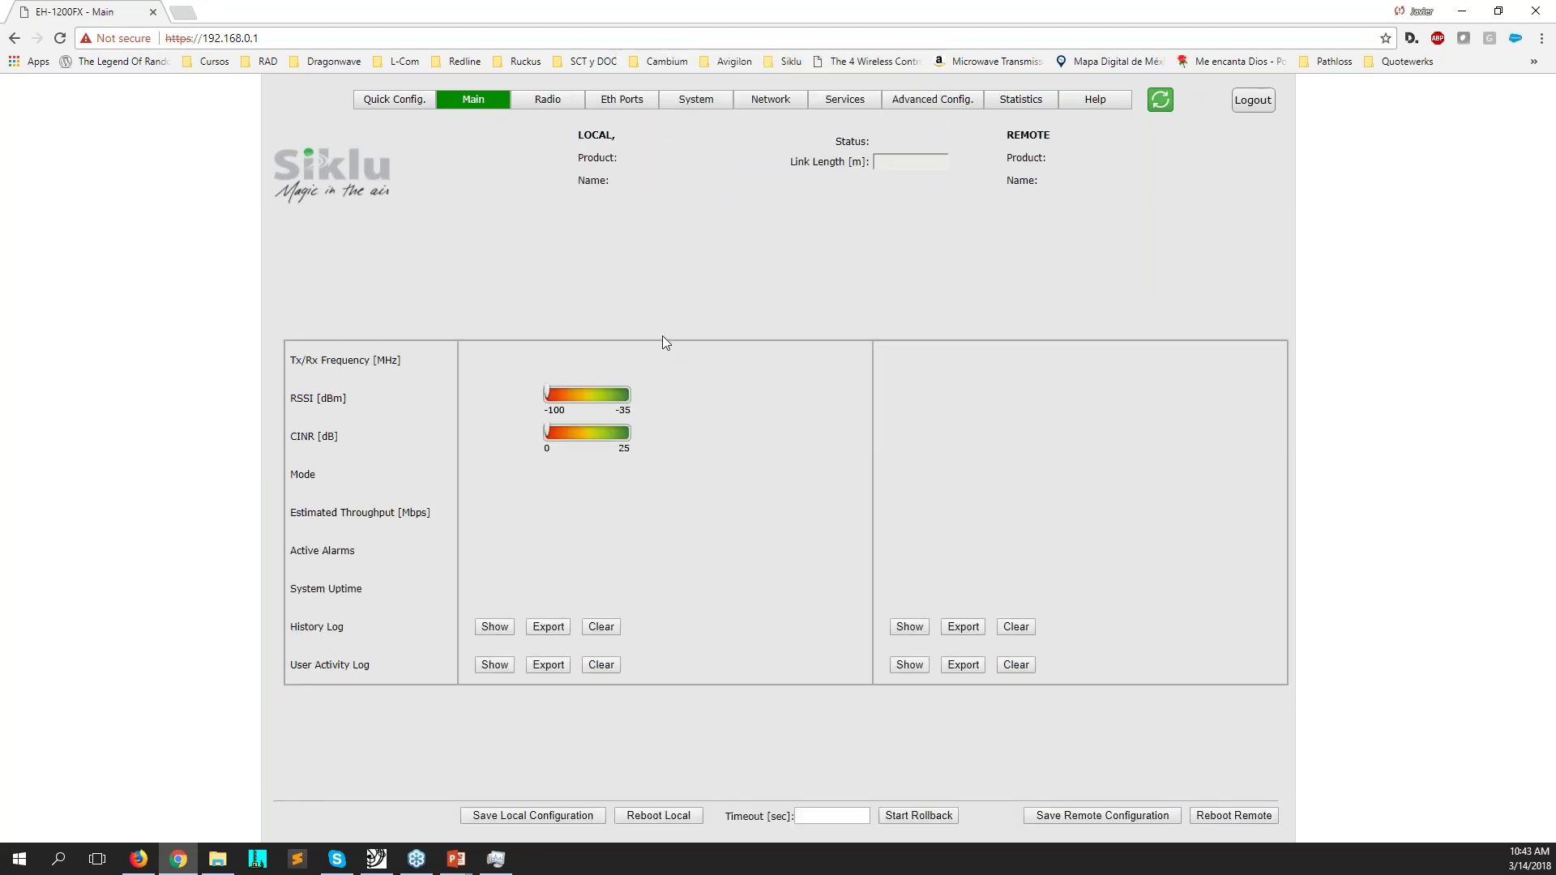
left_click(622, 99)
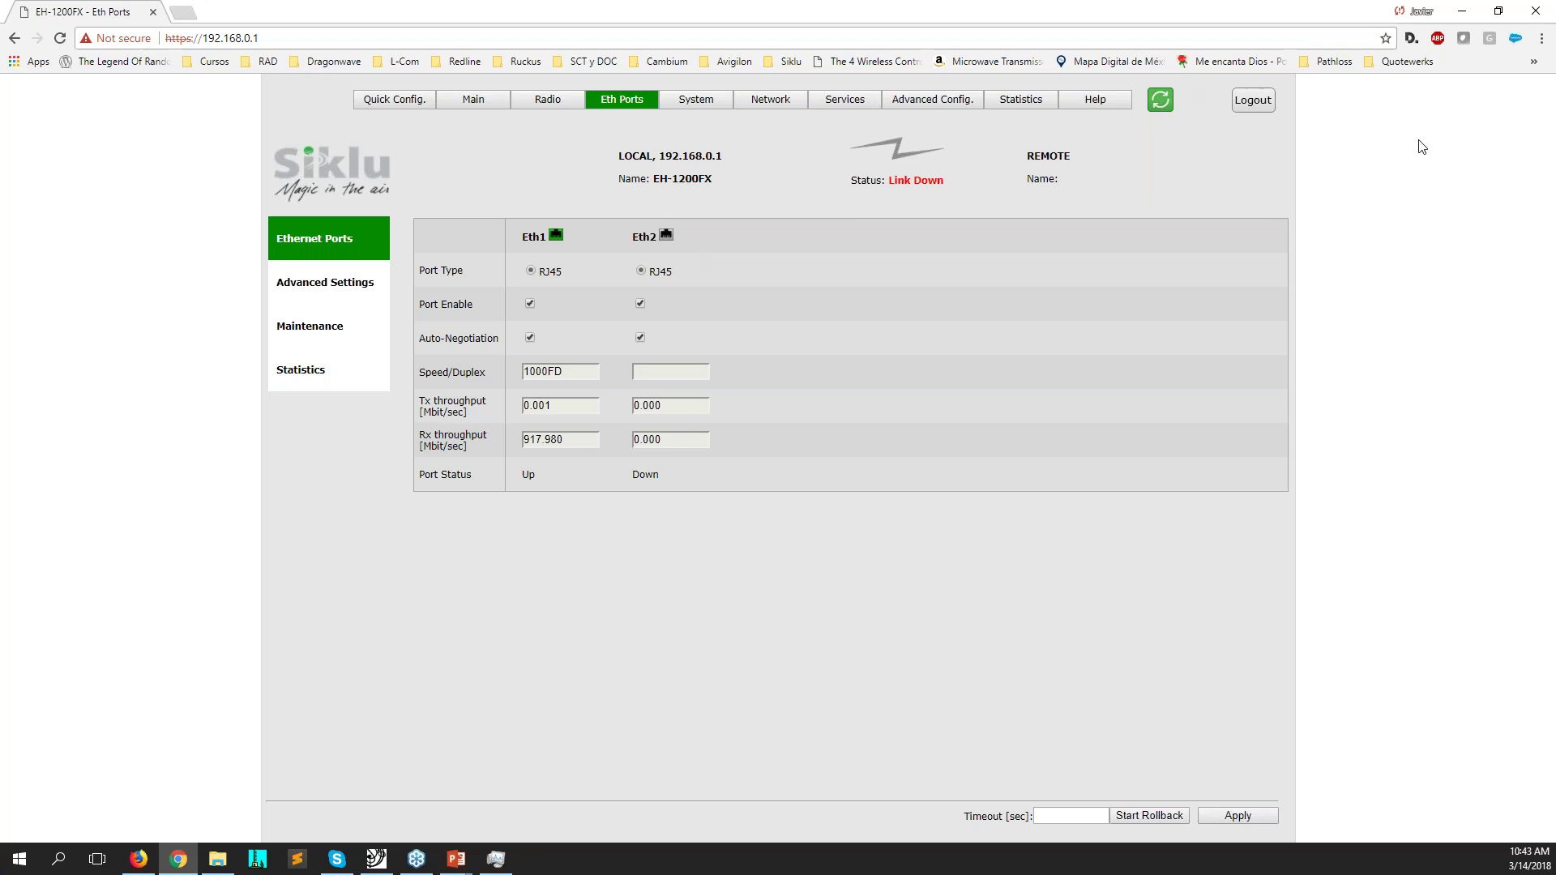
left_click(1160, 101)
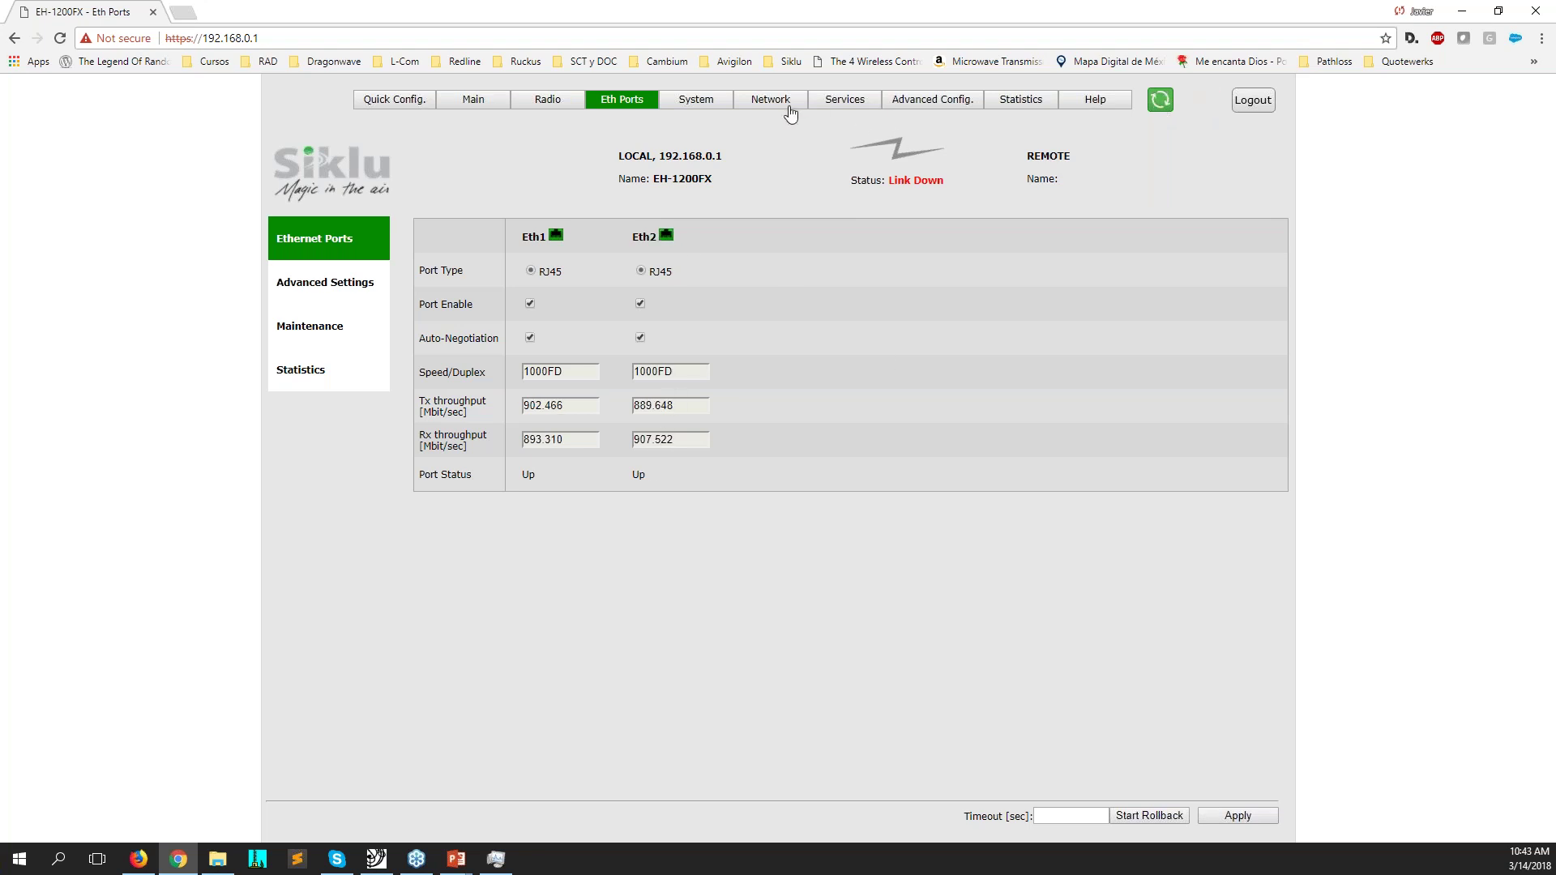
- Check the ExtendMM main path and backup path status on the local radio while the link is muted
left_click(891, 107)
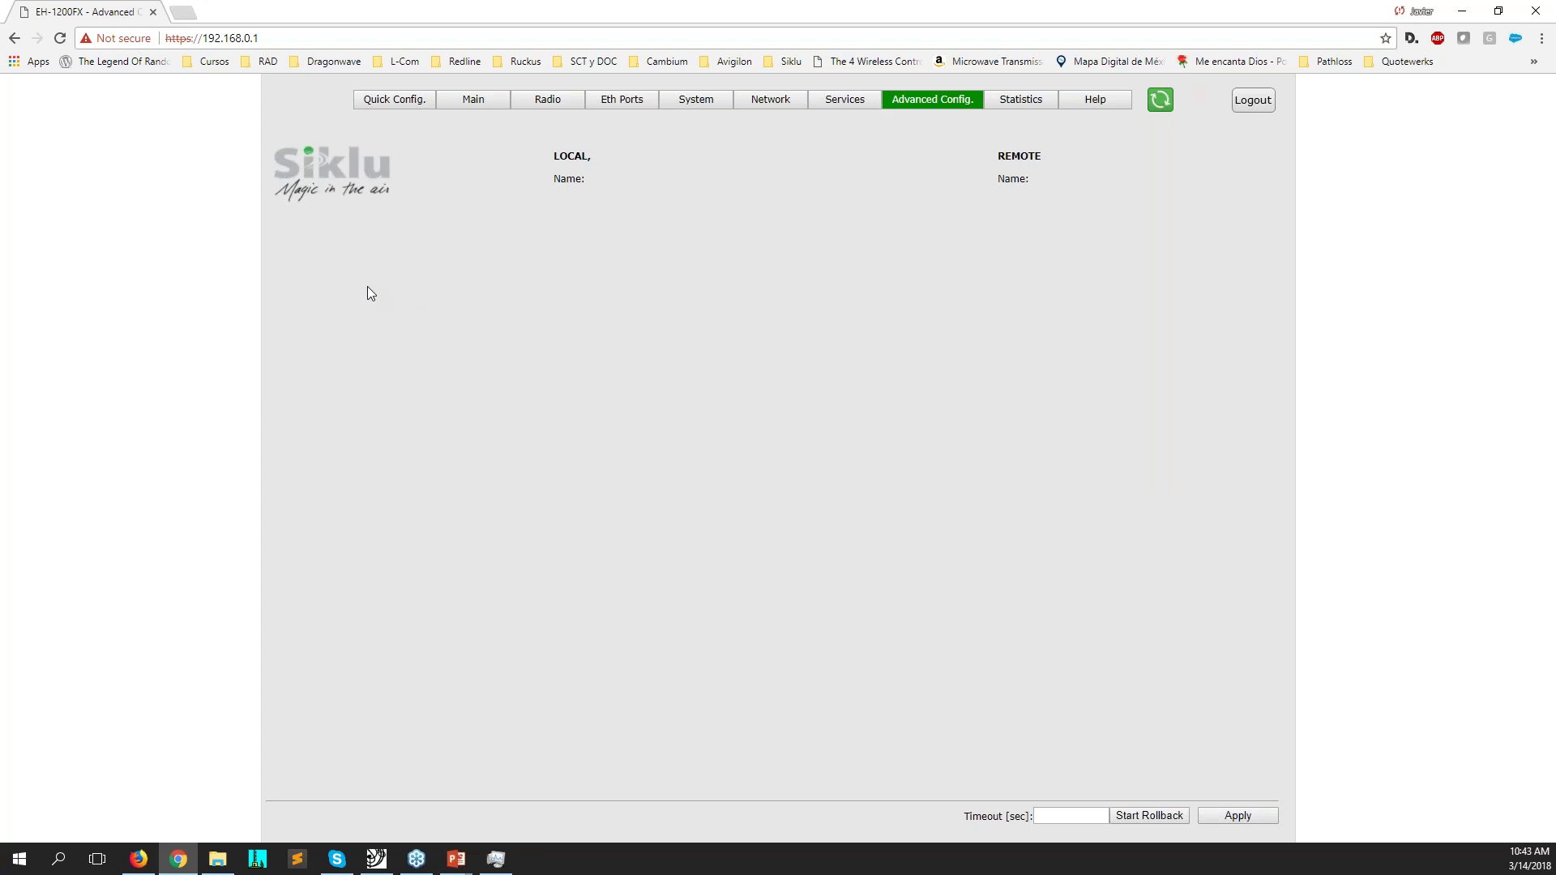
left_click(337, 288)
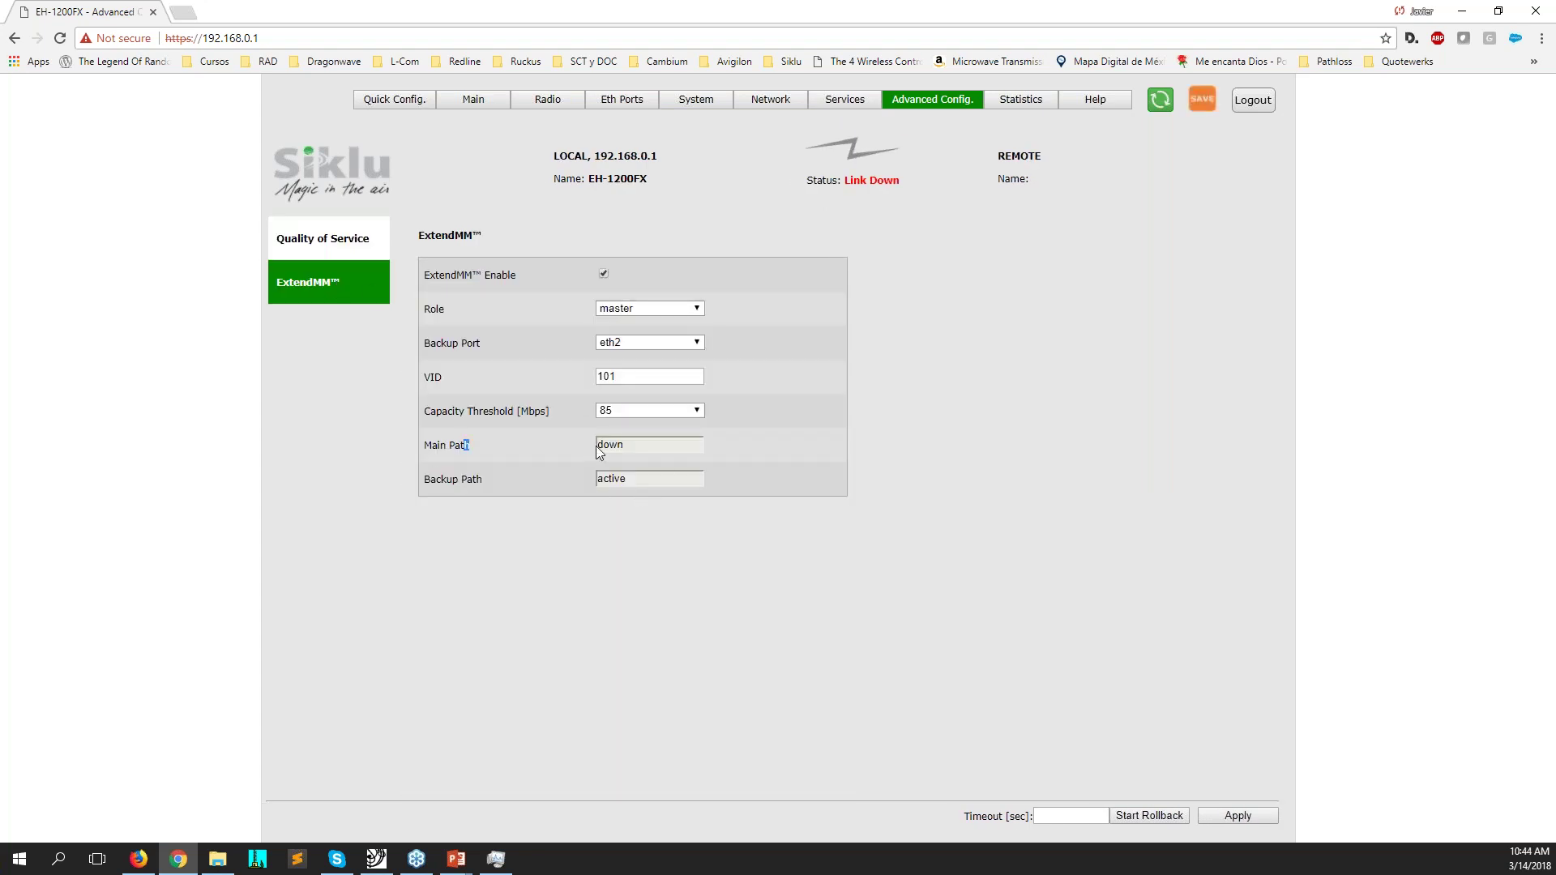
left_click_drag(435, 486, 640, 478)
double_click(623, 478)
- Check the local Eth1 and Eth2 throughput, compare it with the Ethernet traffic graph in Task Manager, and refresh the port readings
left_click(612, 100)
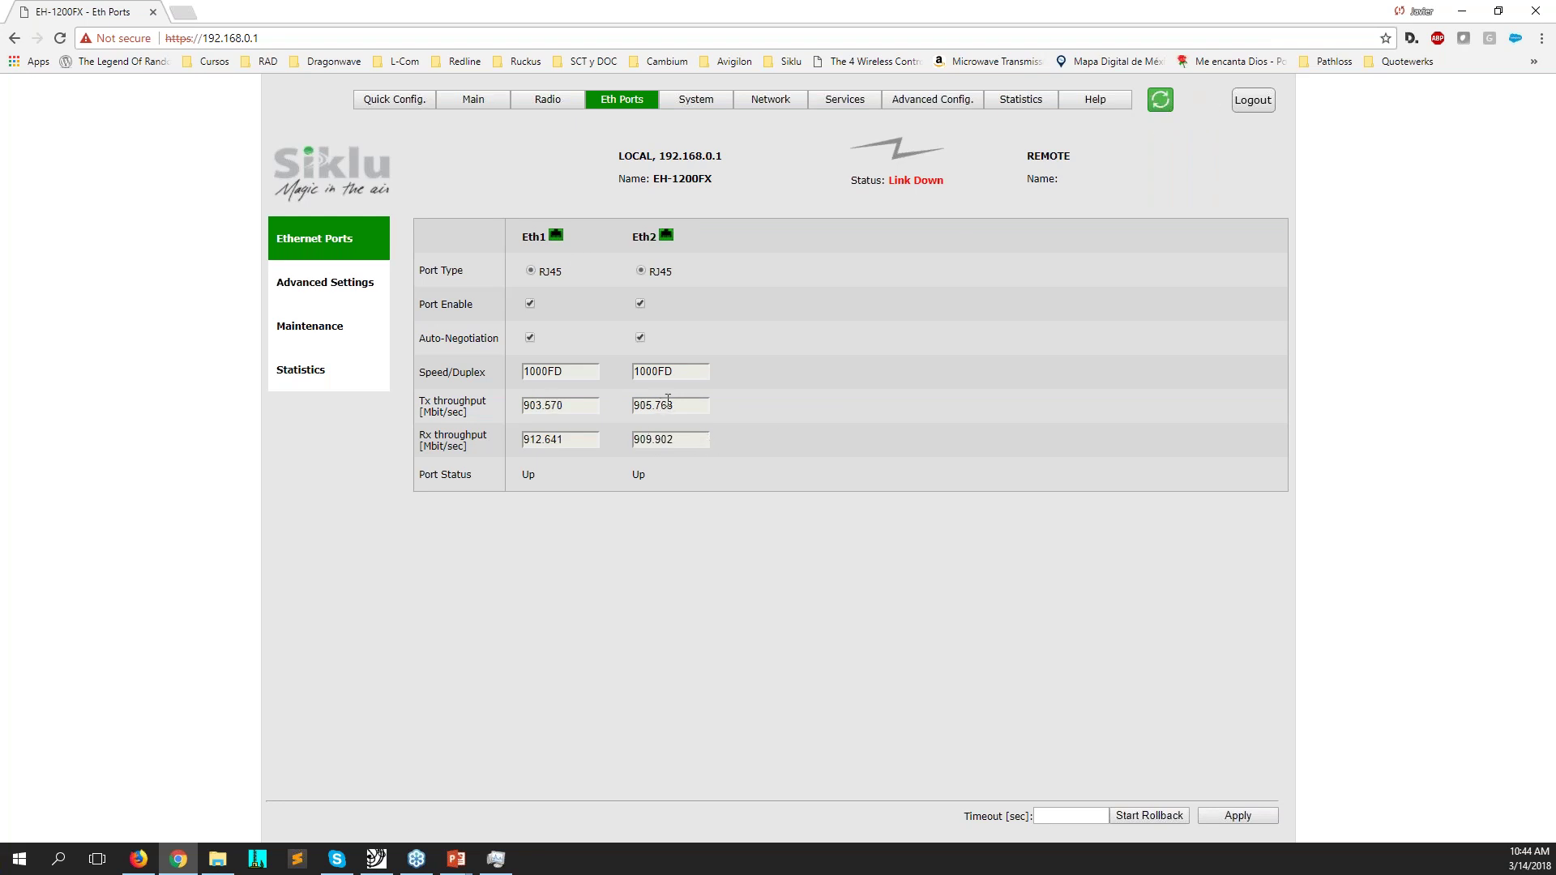
left_click(496, 859)
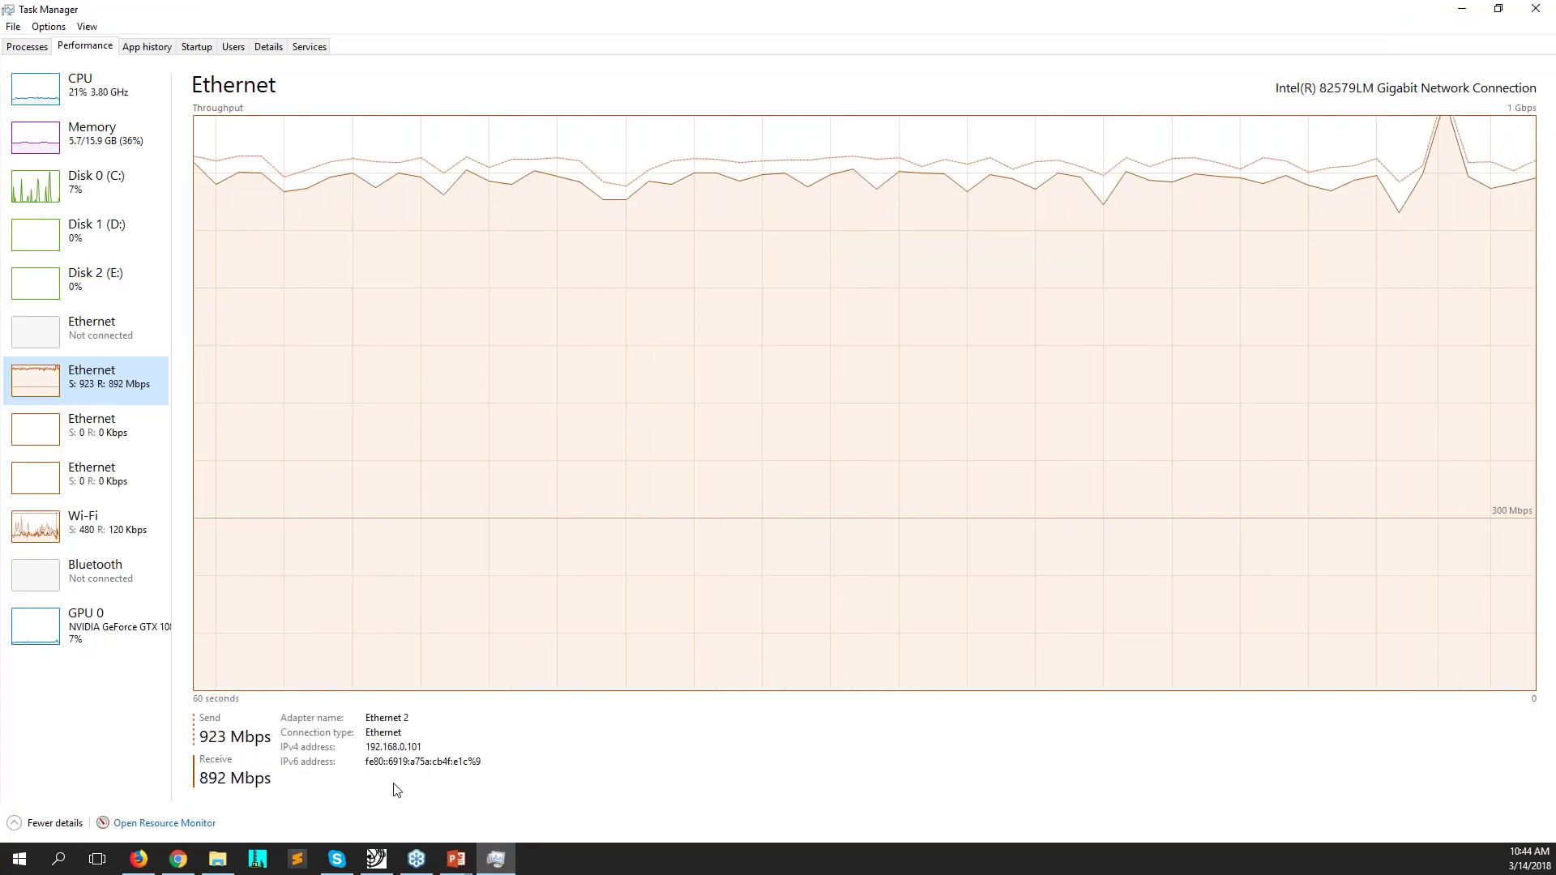
mouse_move(503, 859)
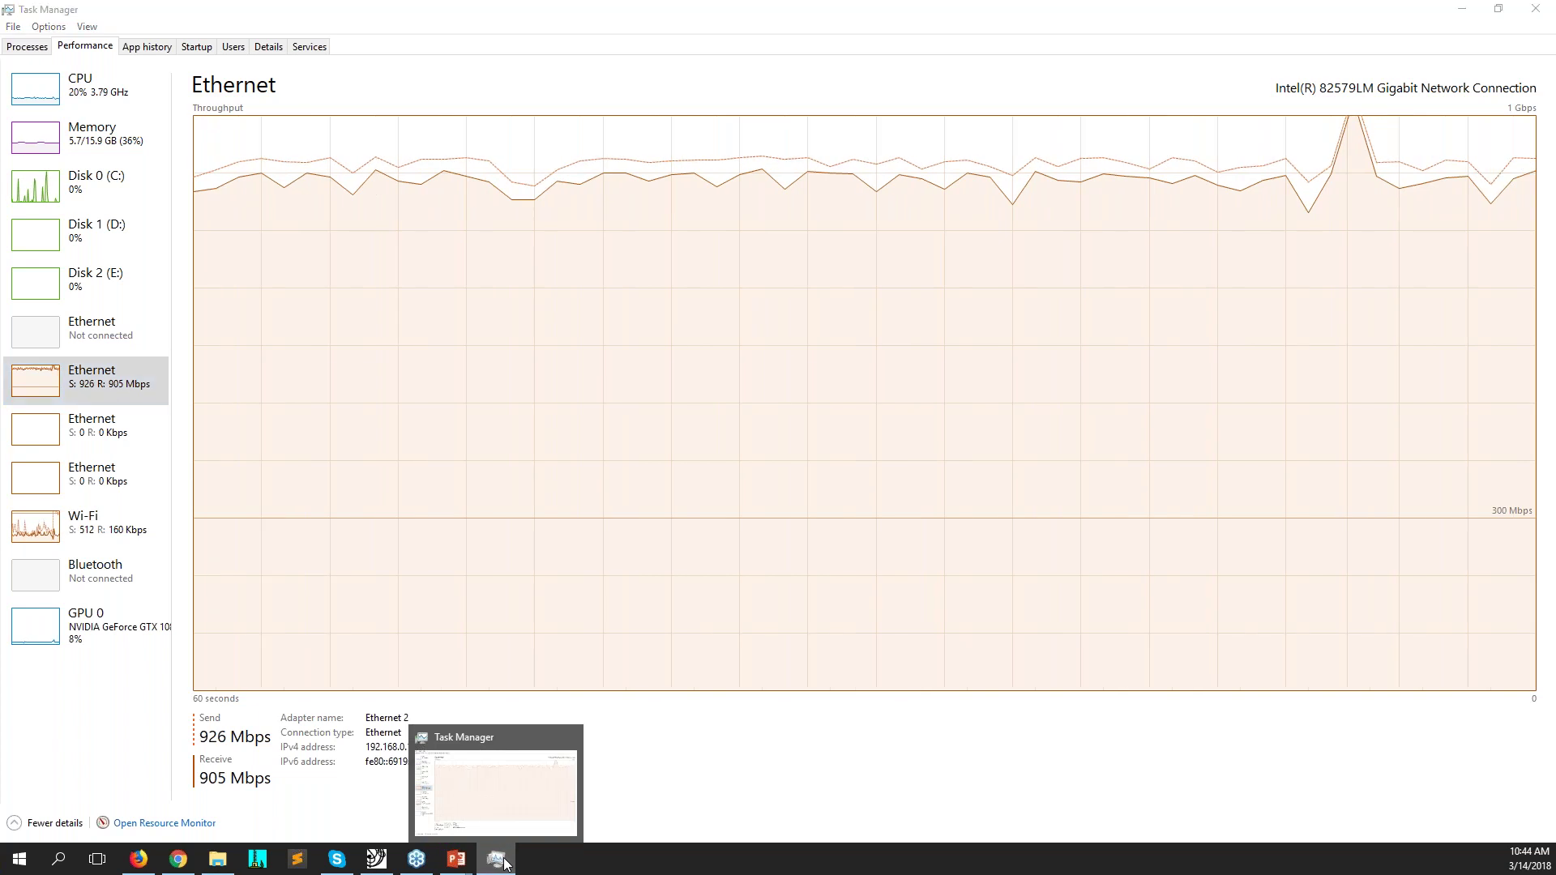
left_click(502, 861)
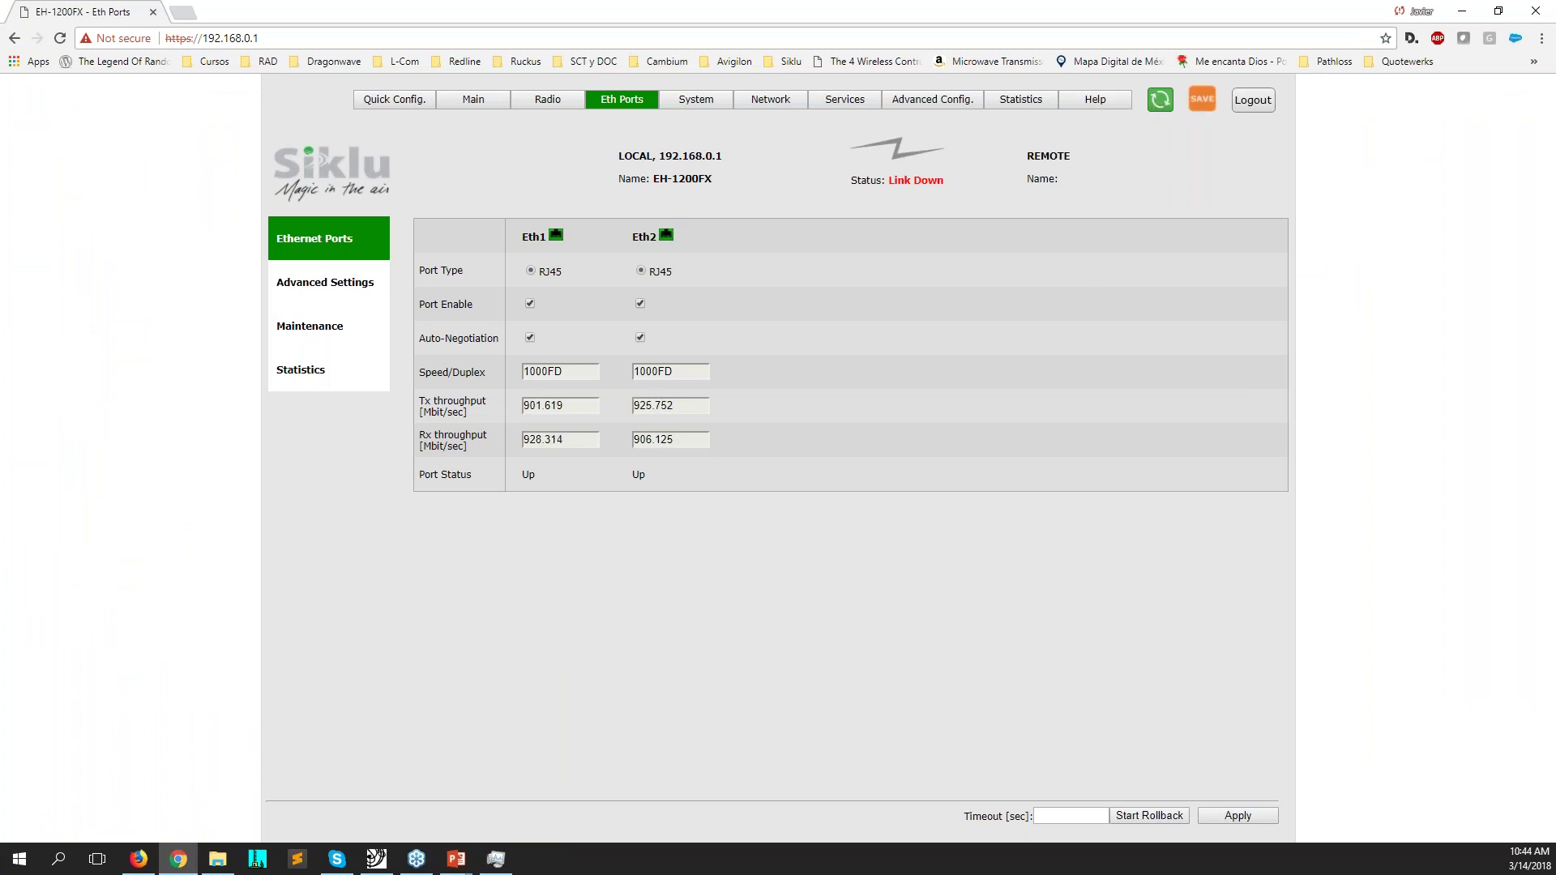
left_click(1161, 101)
left_click(1160, 100)
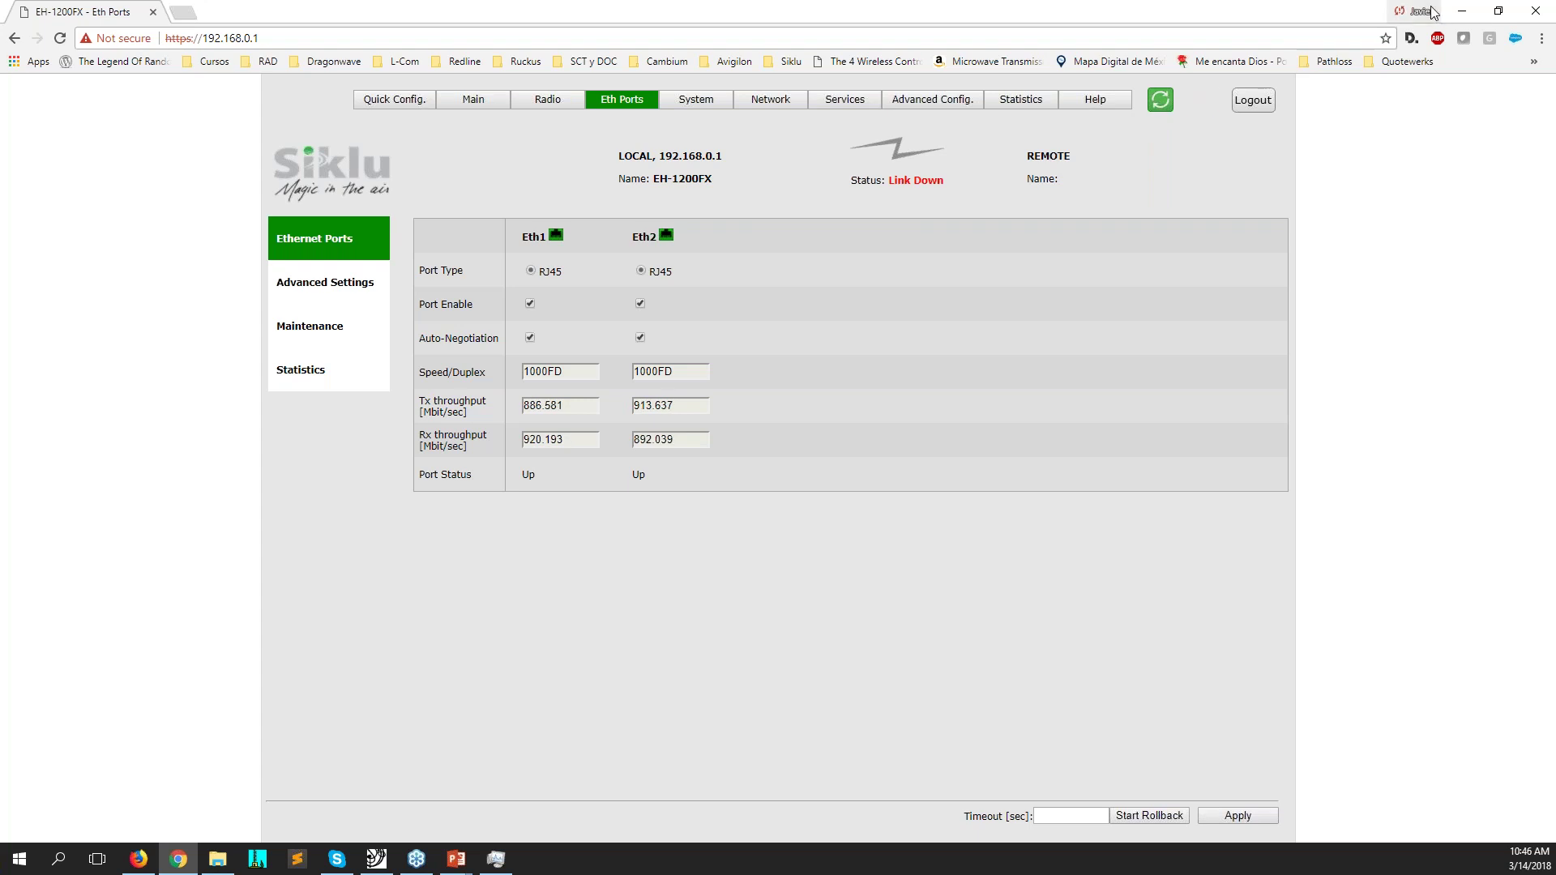
- Minimize the browser, end the slide show, and open GM Silao v1.kmz from the desktop in Google Earth Pro
left_click(1461, 10)
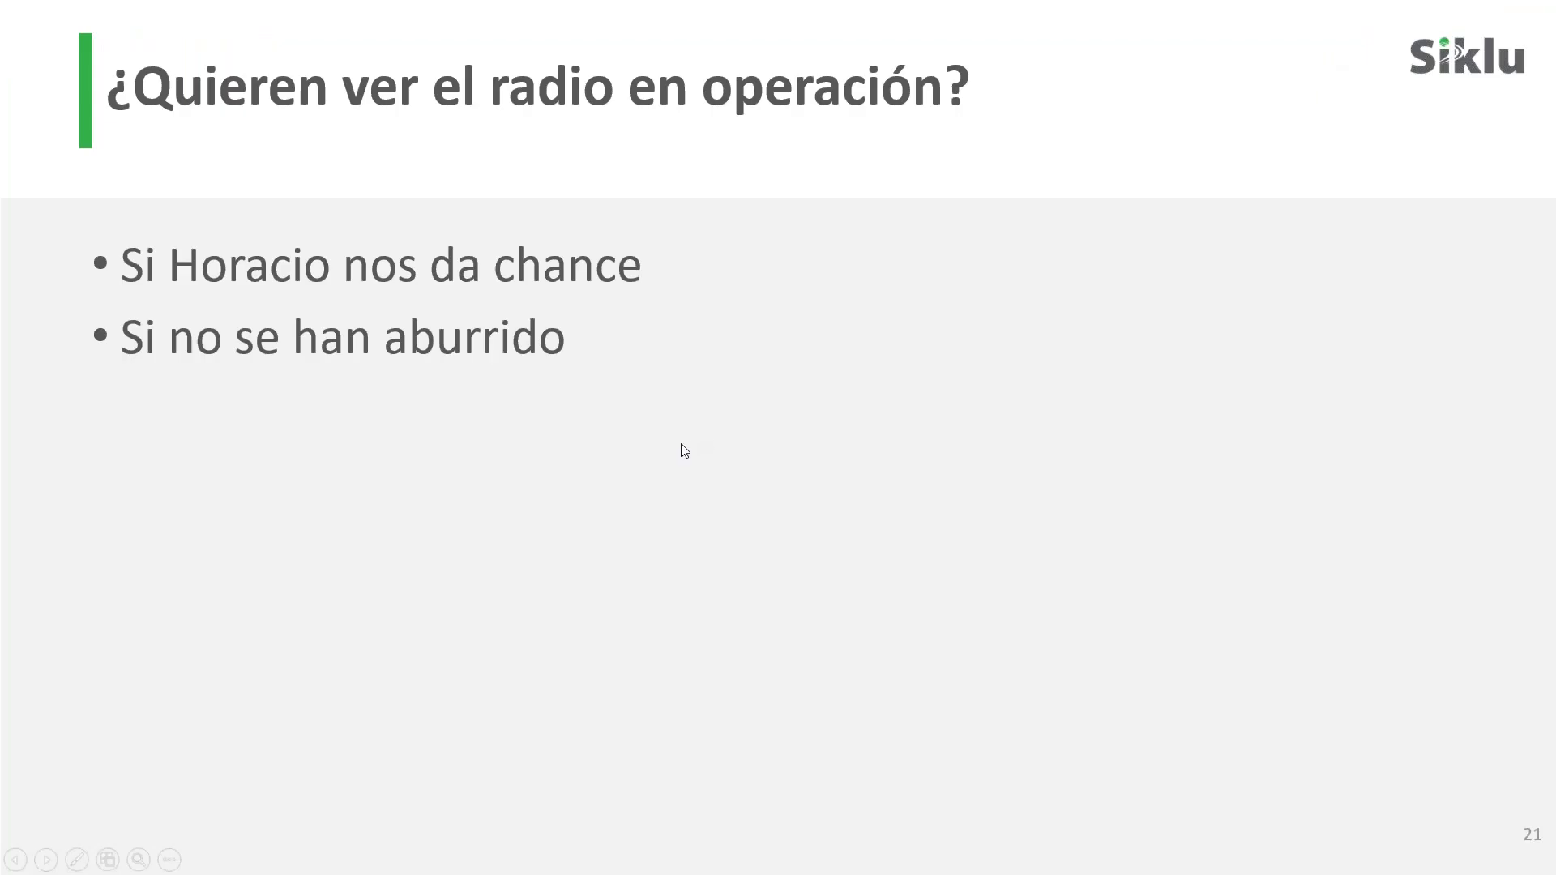
key("Escape")
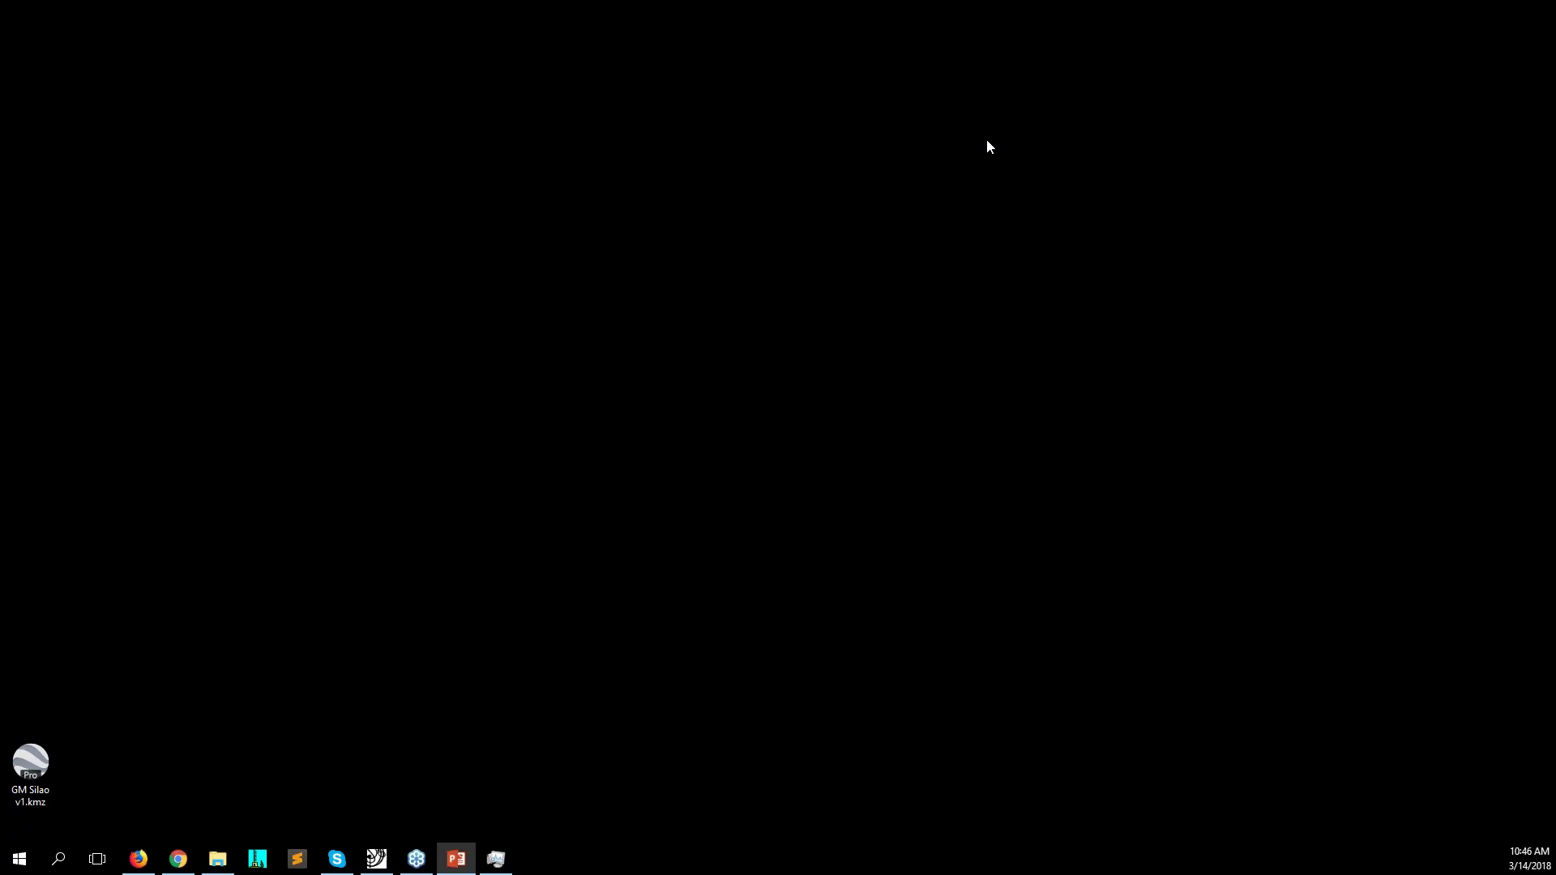
left_click(30, 766)
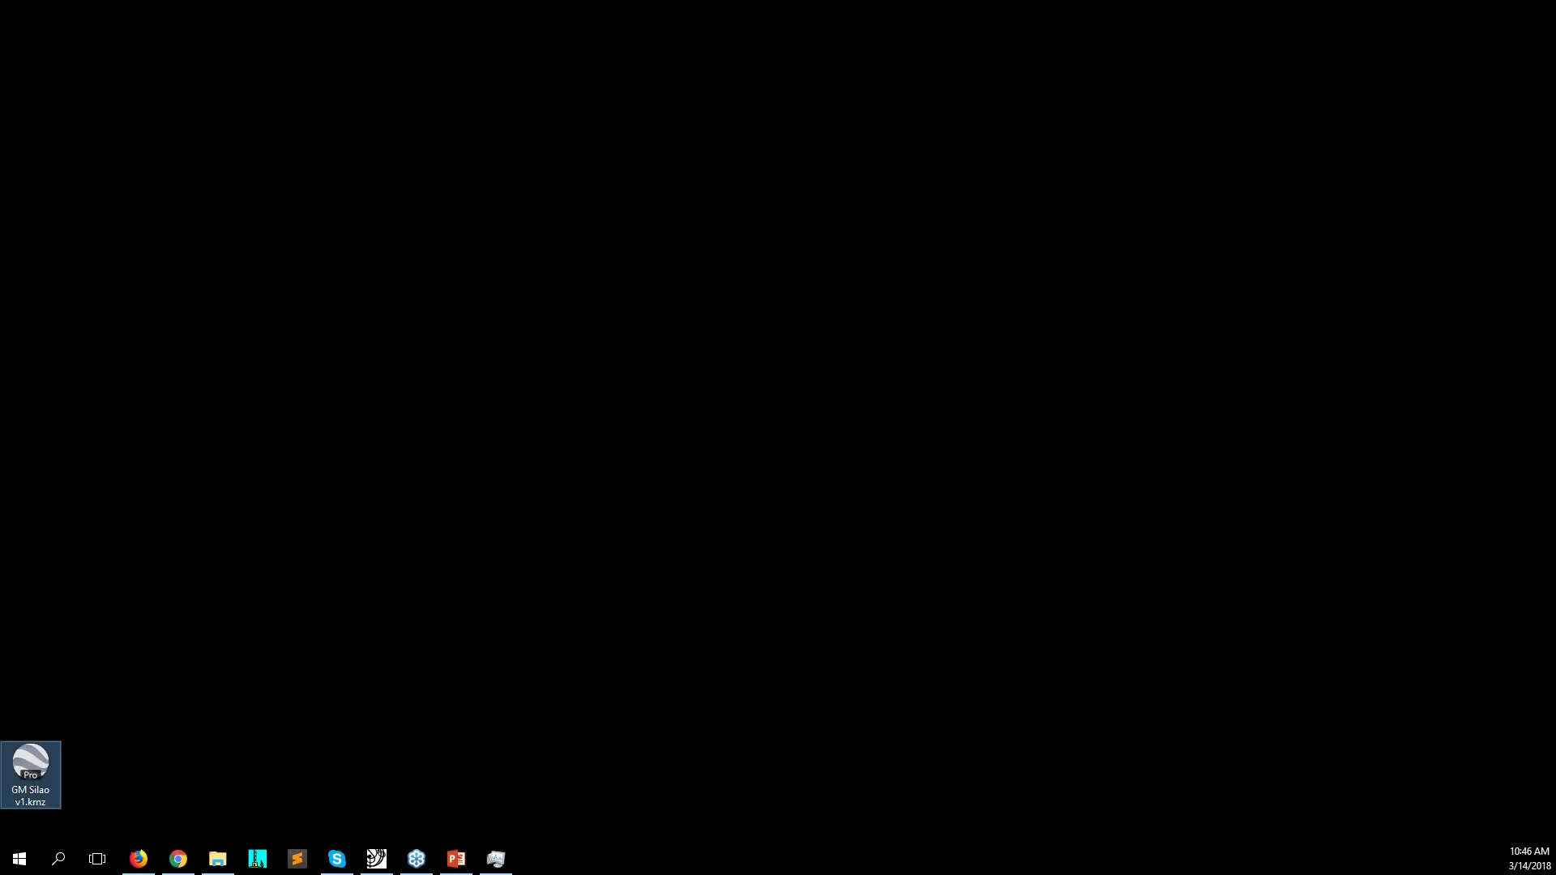
double_click(37, 766)
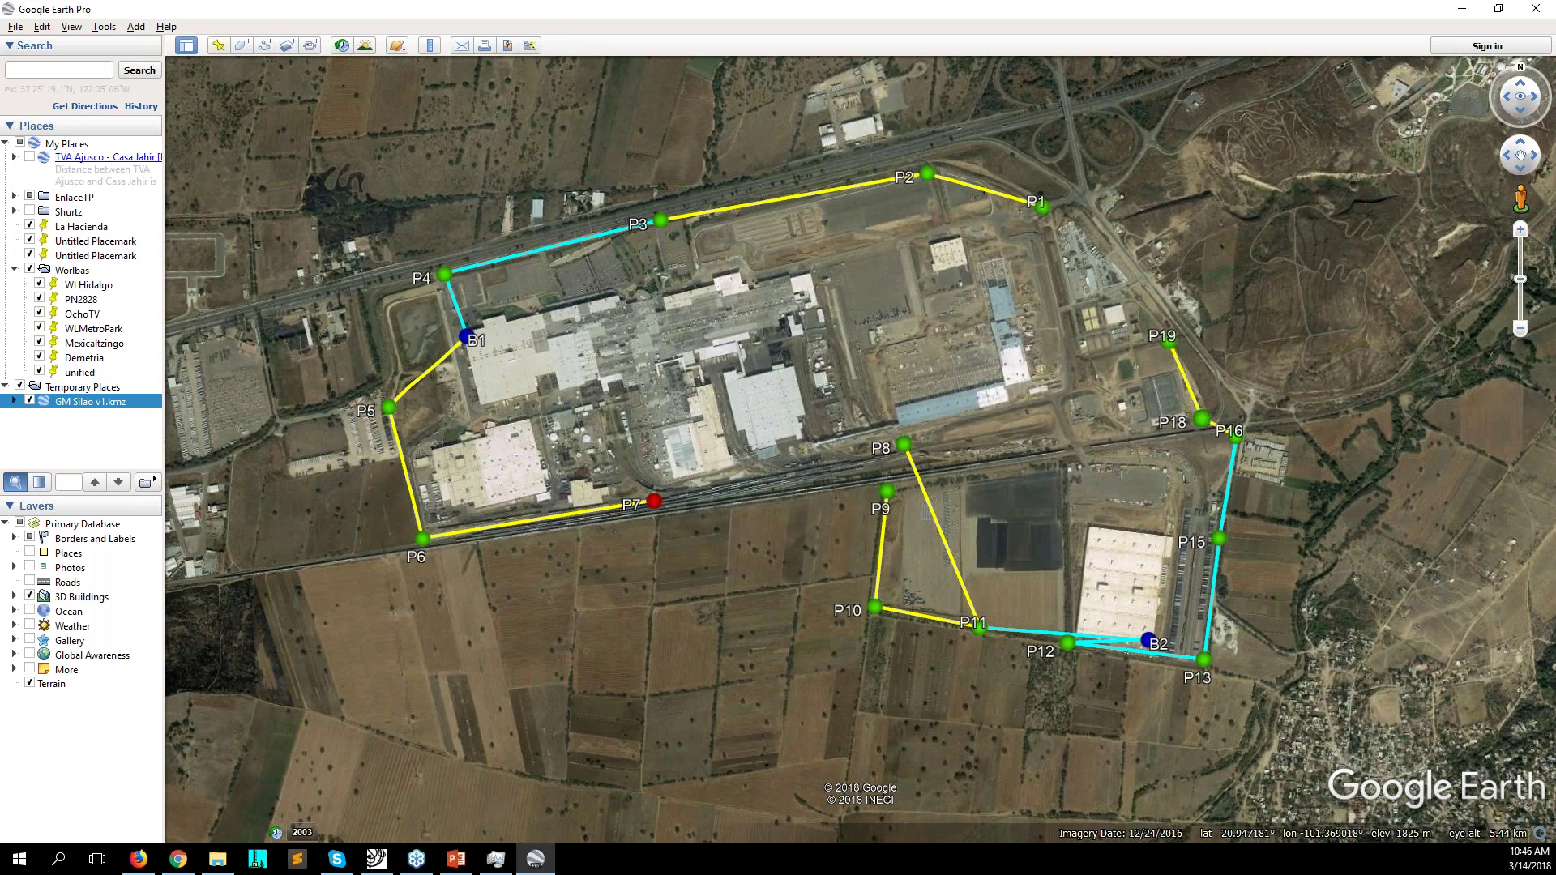
- View the details of placemark P19 on the map, close them, and return to the radio's web page
left_click(1169, 341)
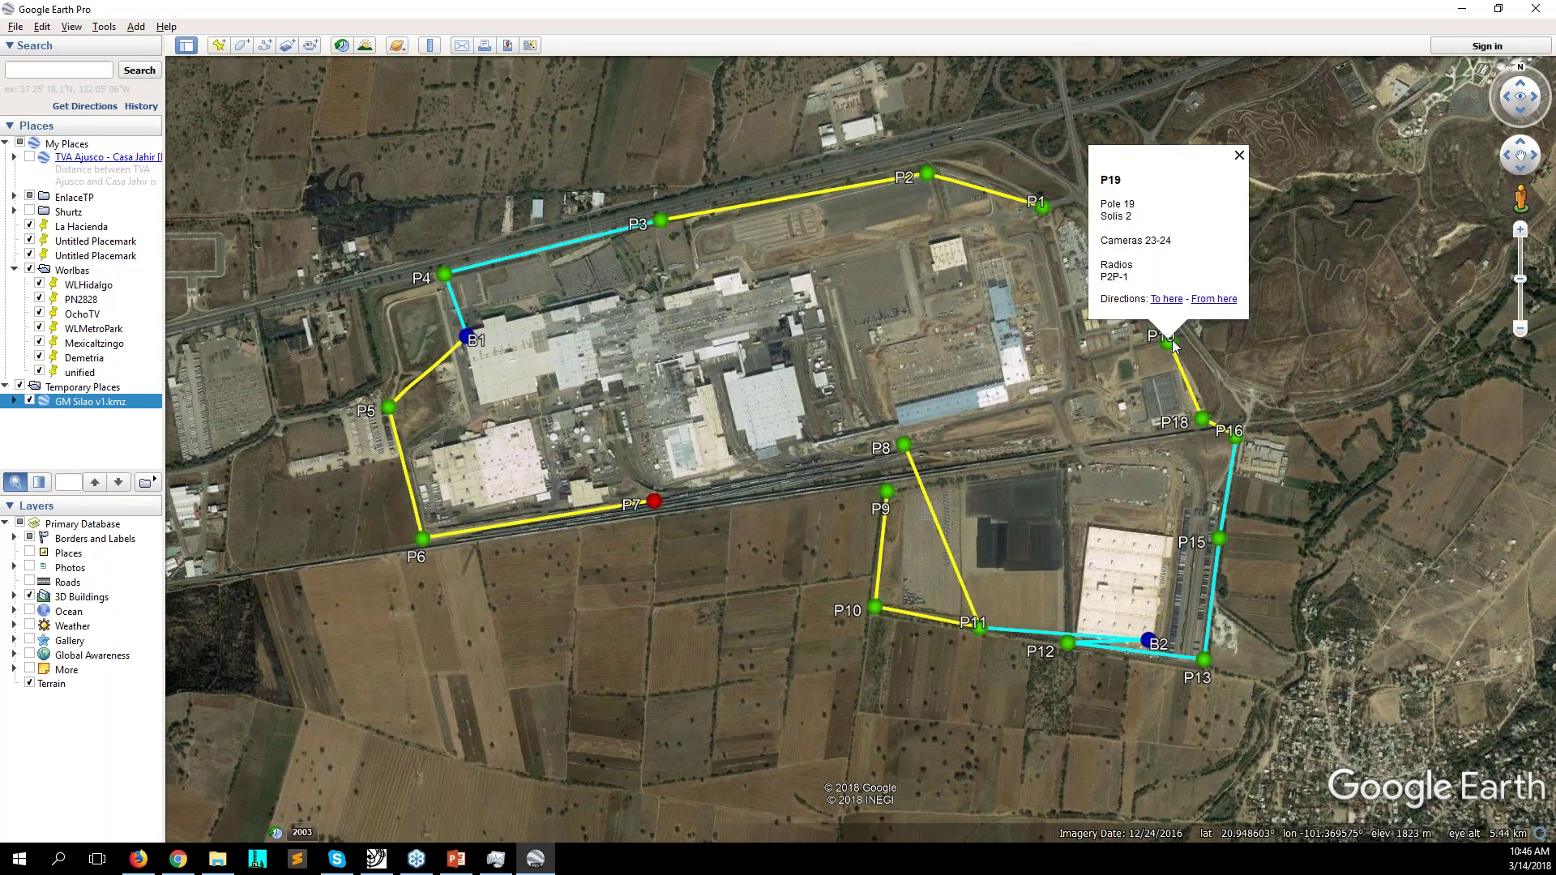
left_click(1239, 156)
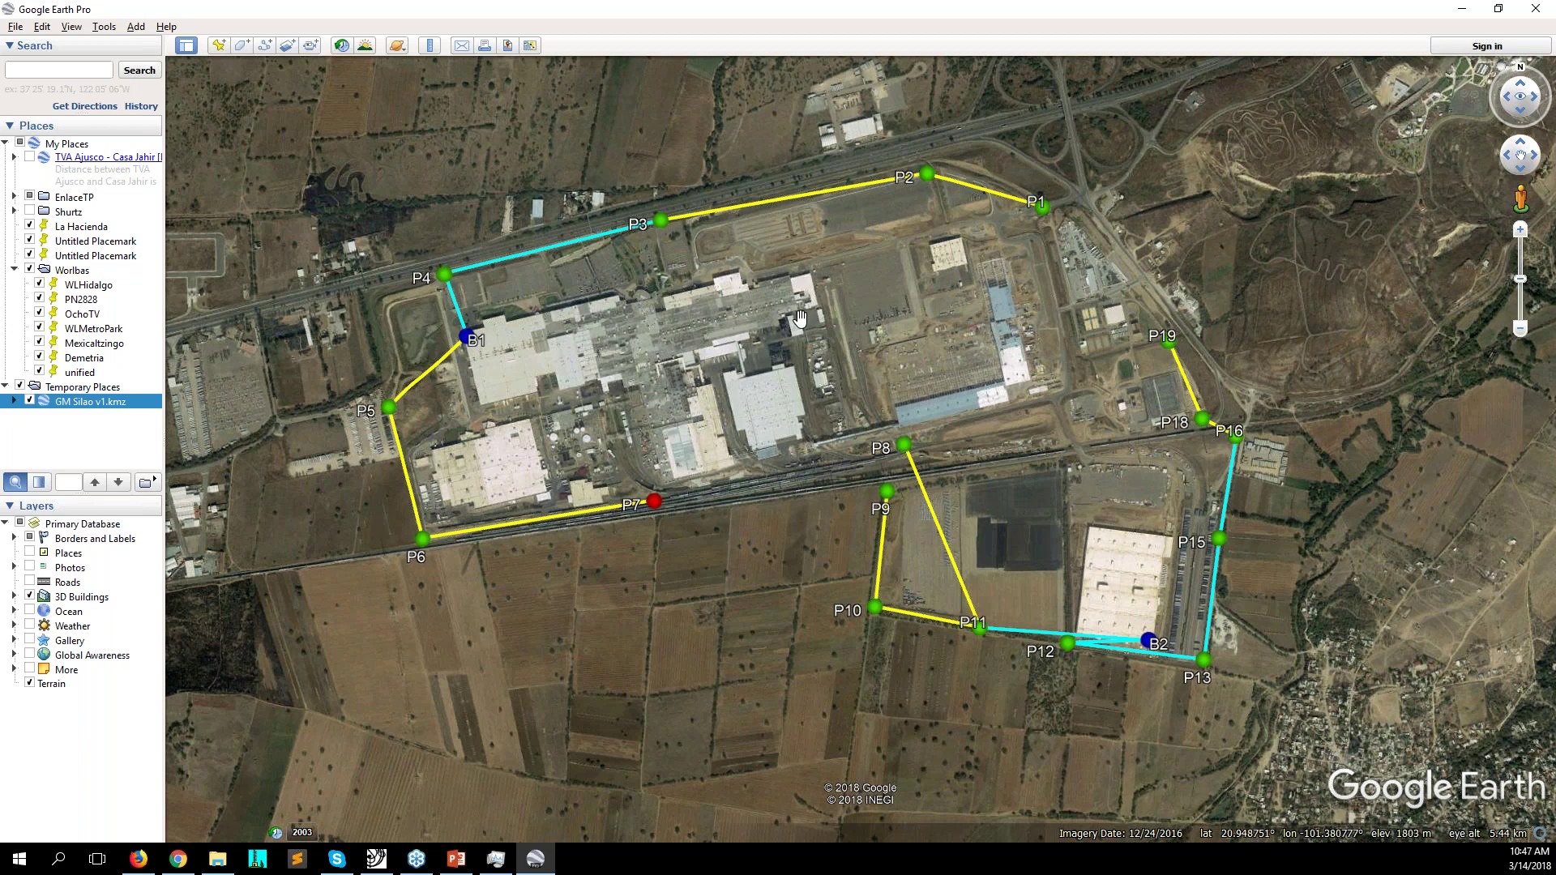
left_click(1468, 15)
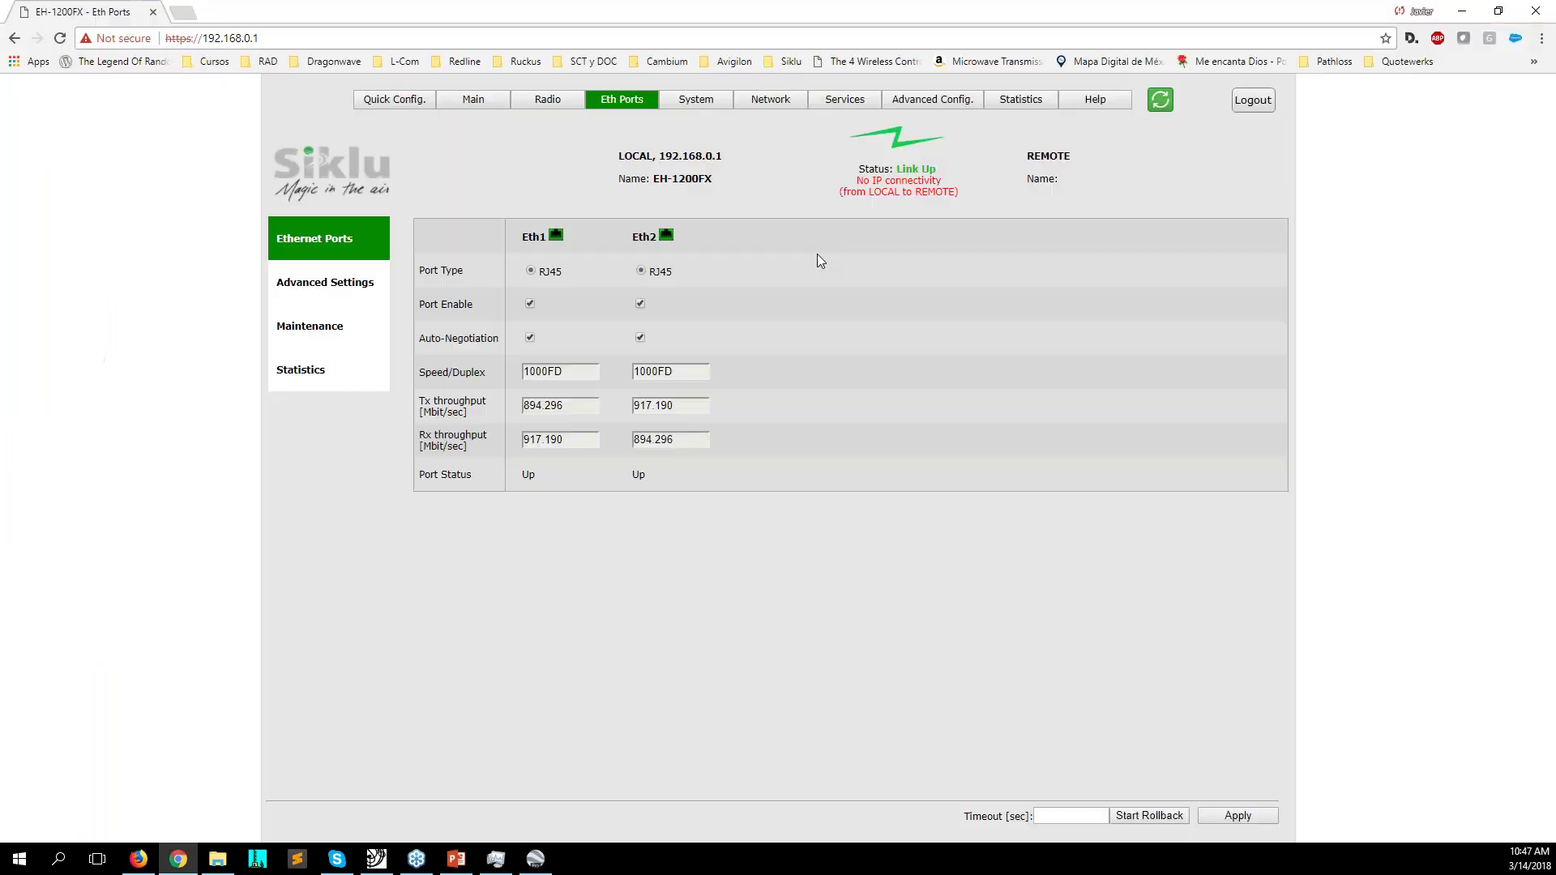
- Refresh the Ethernet port readings and check the ExtendMM main and backup path status on both radios
left_click(1161, 102)
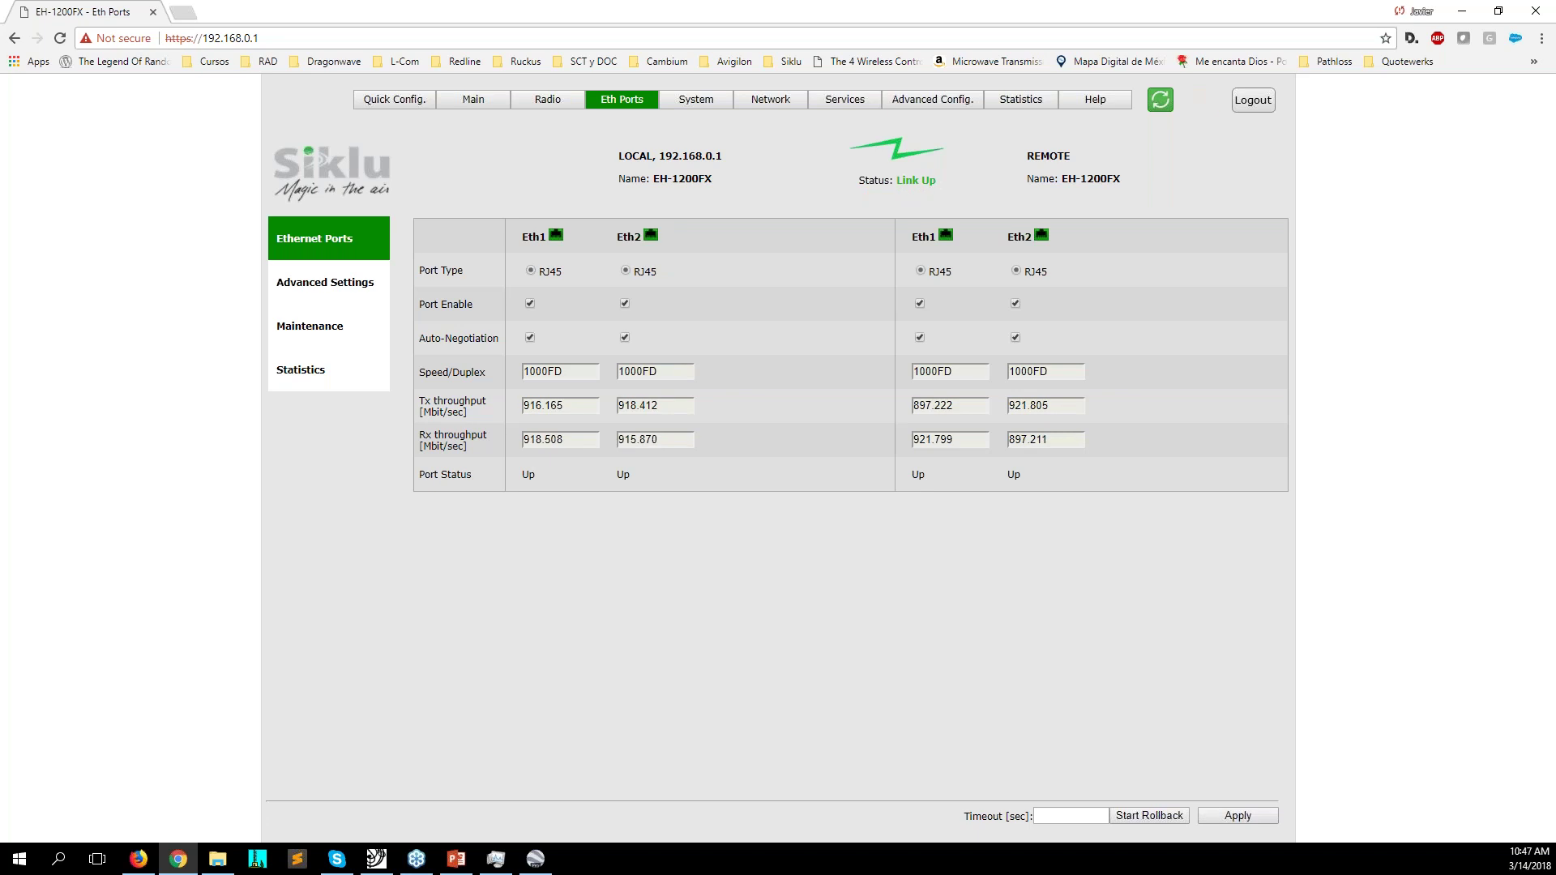
left_click(947, 103)
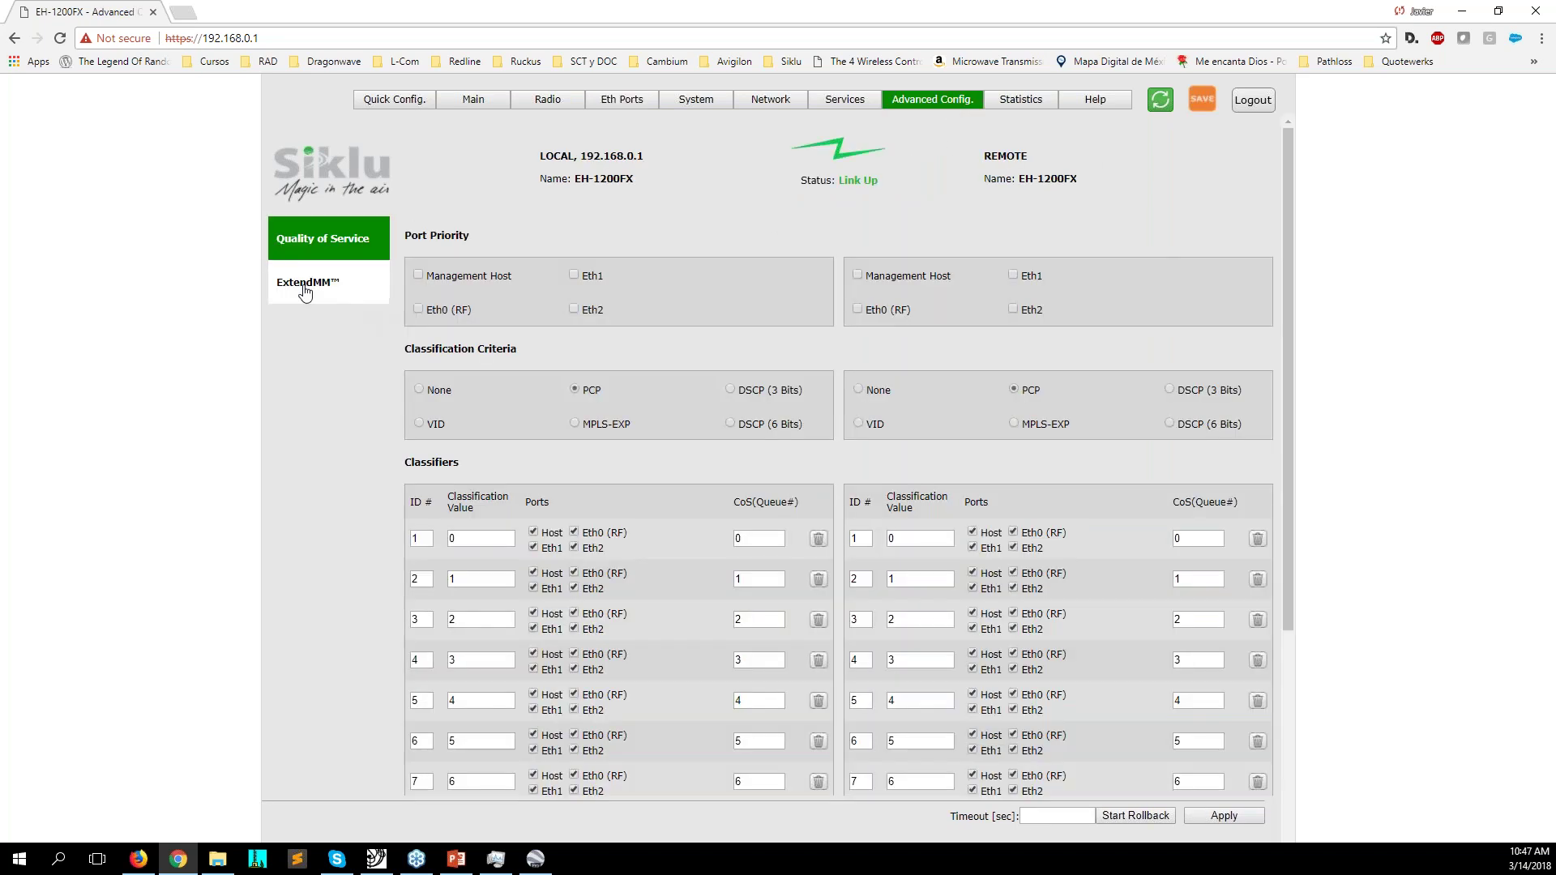
left_click(305, 285)
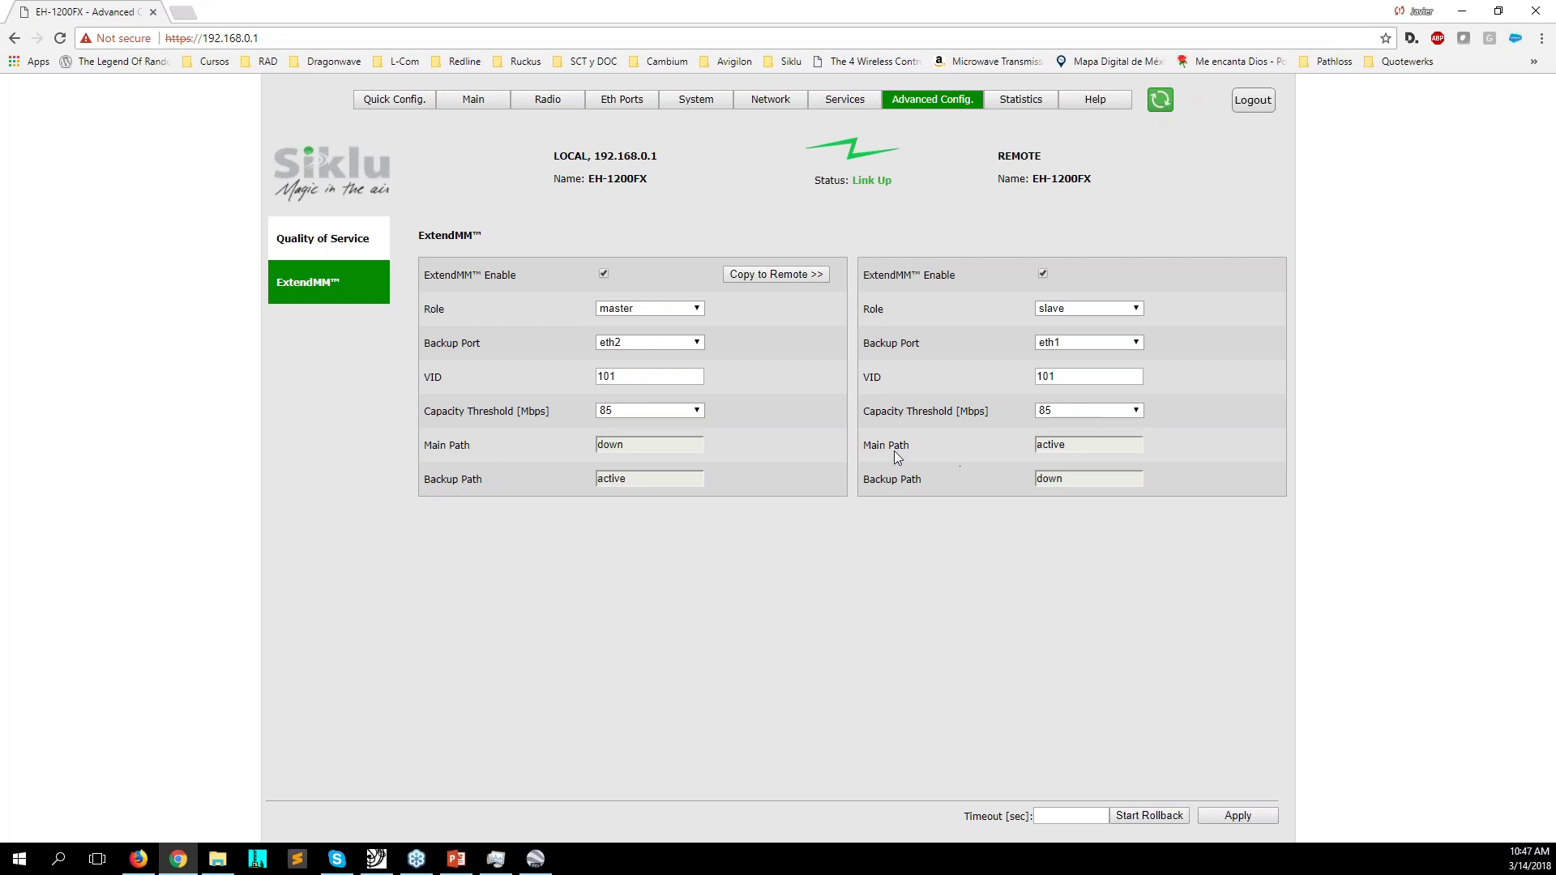
left_click(1159, 102)
- Switch to Task Manager to examine the Ethernet send and receive throughput, and return to the radio's web page
left_click(498, 866)
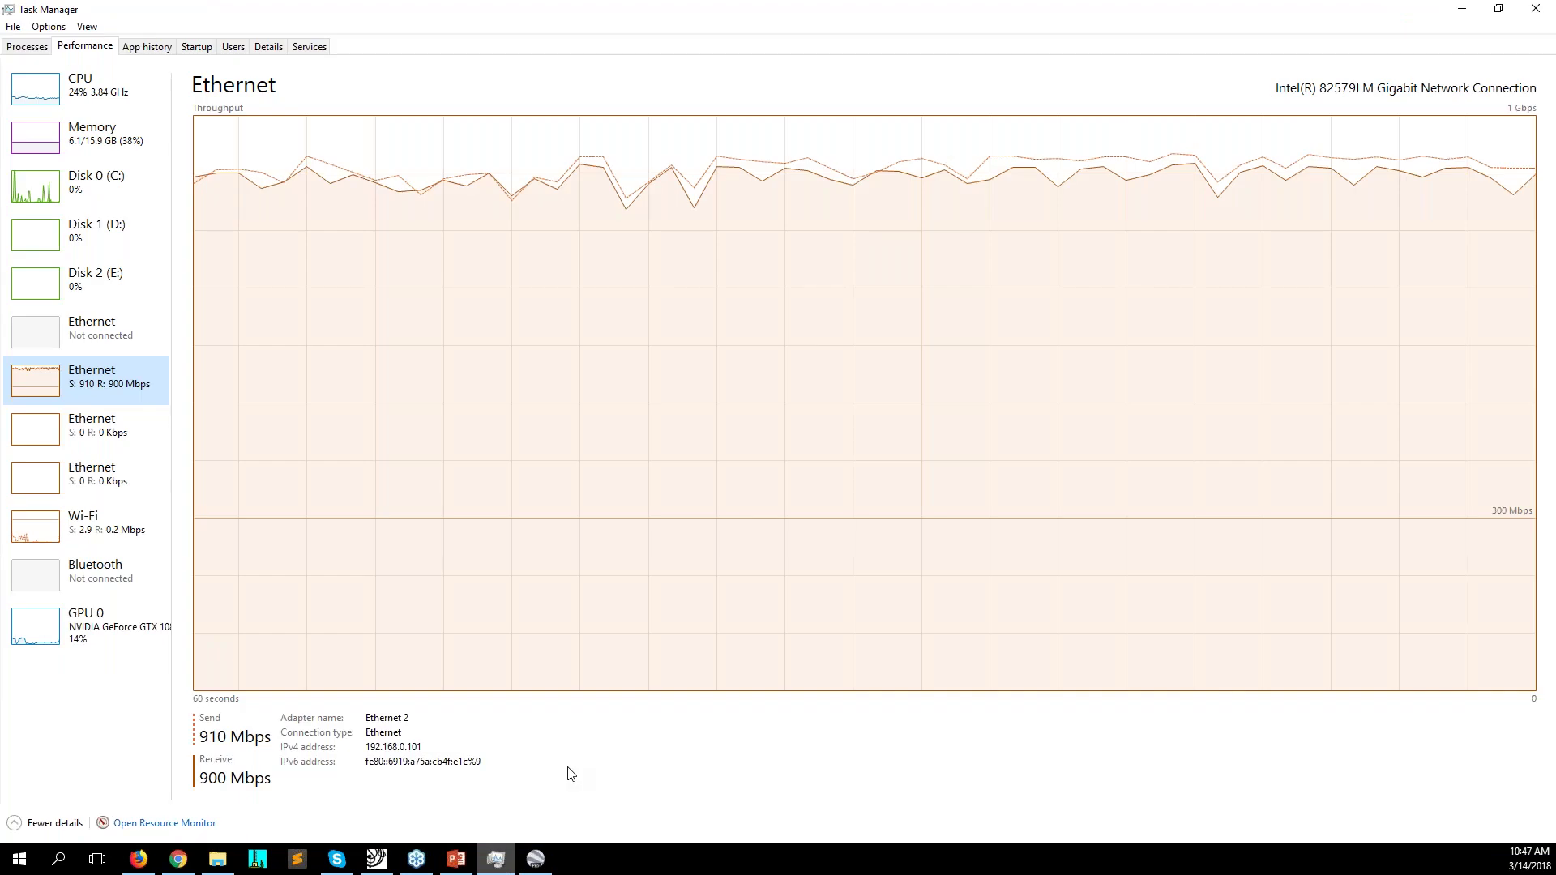
mouse_move(503, 869)
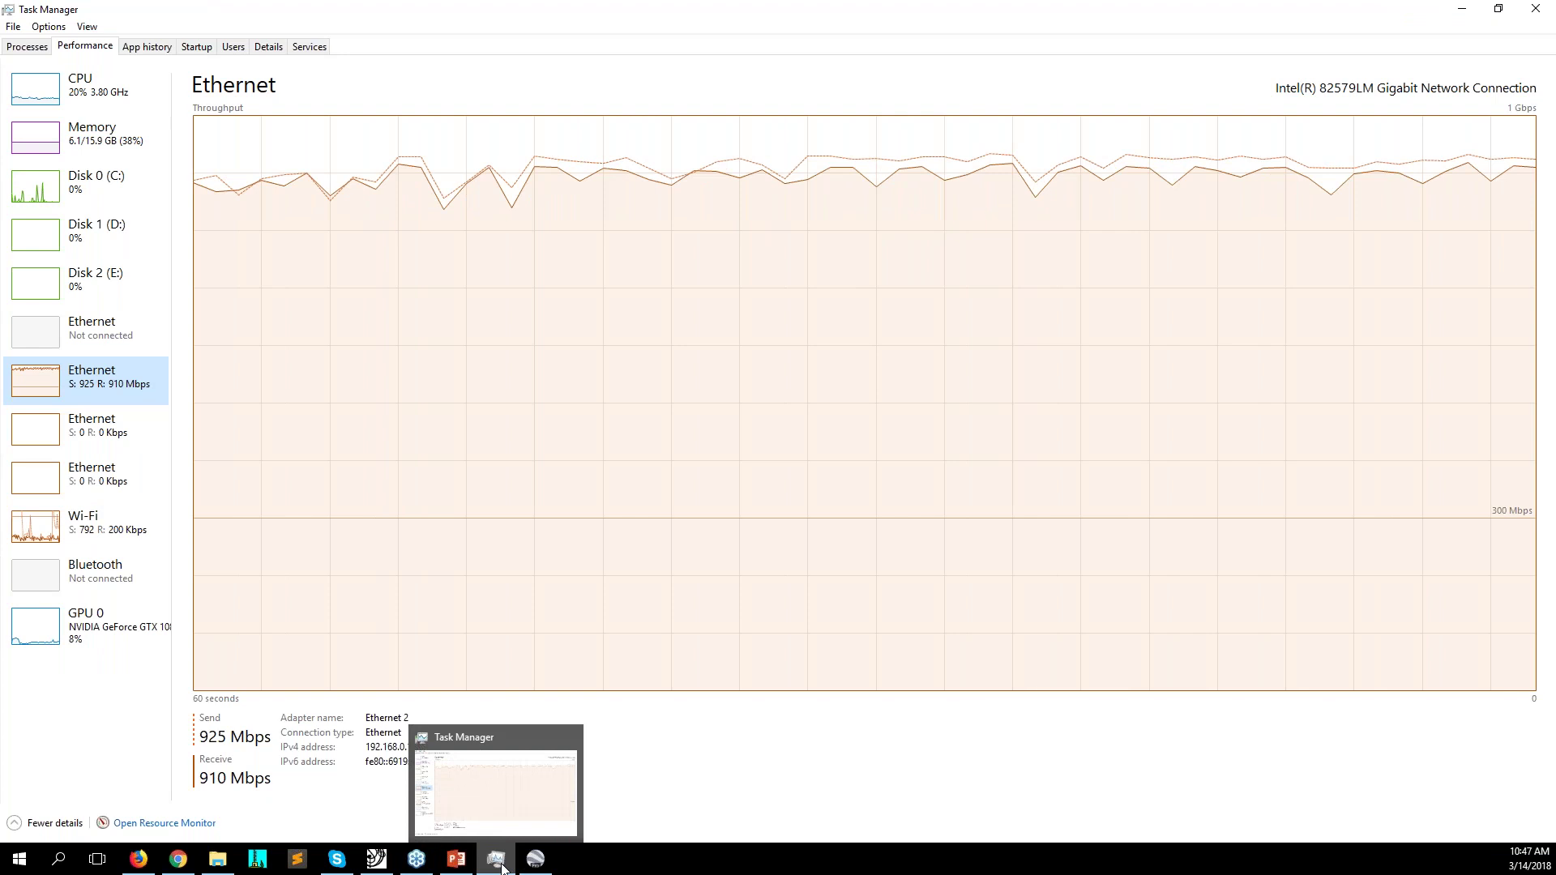
left_click(502, 868)
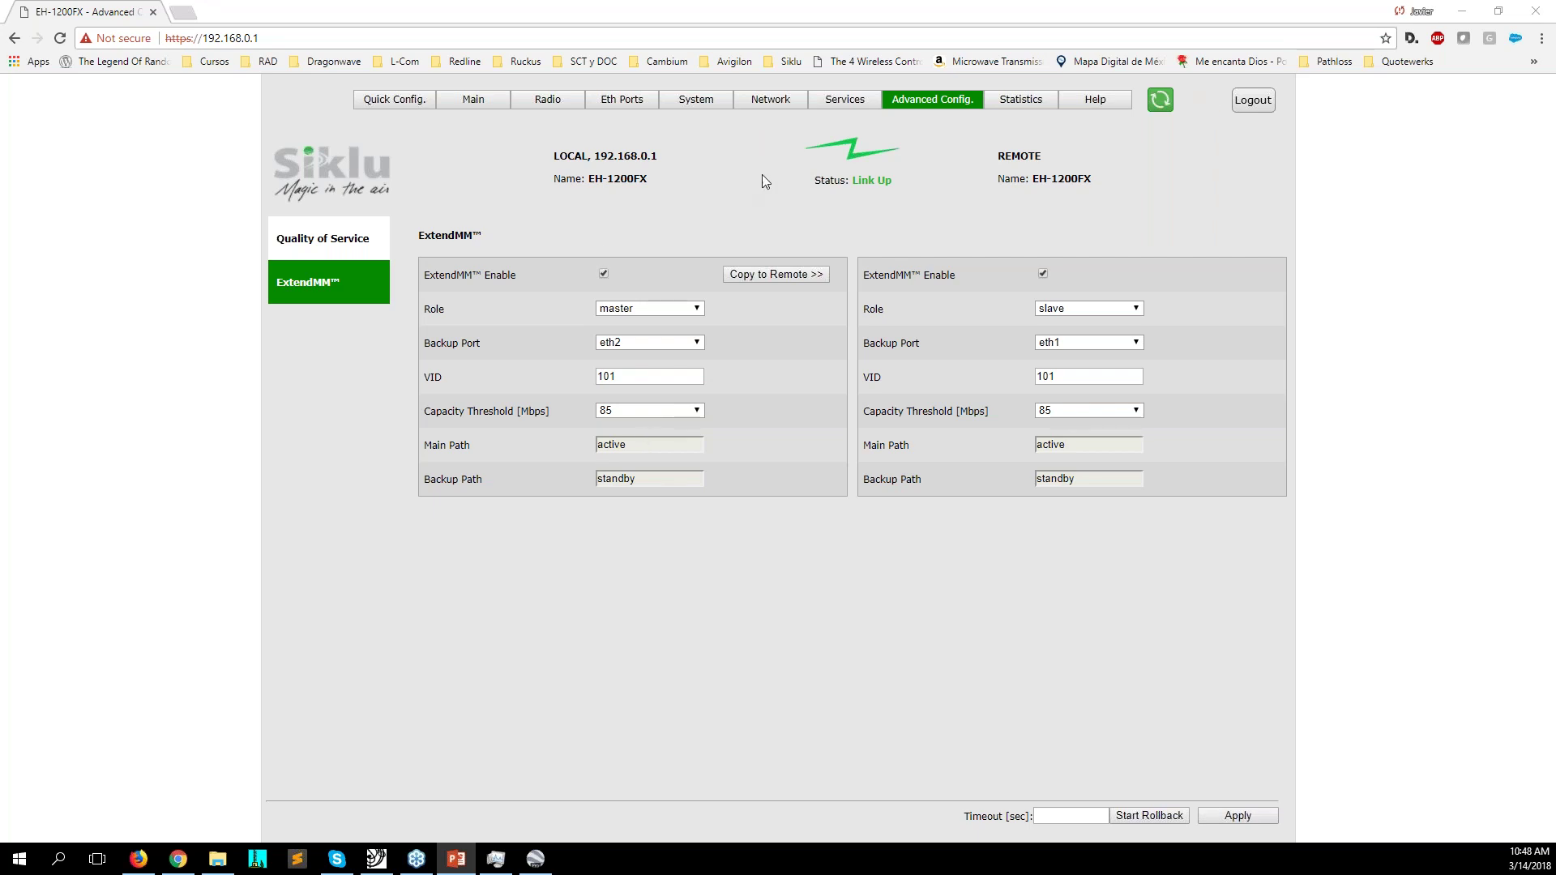
- Check the Ethernet port throughput on both radios, examining the local Eth2 Tx and remote Eth1 Rx values, and switch to PowerPoint
left_click(621, 98)
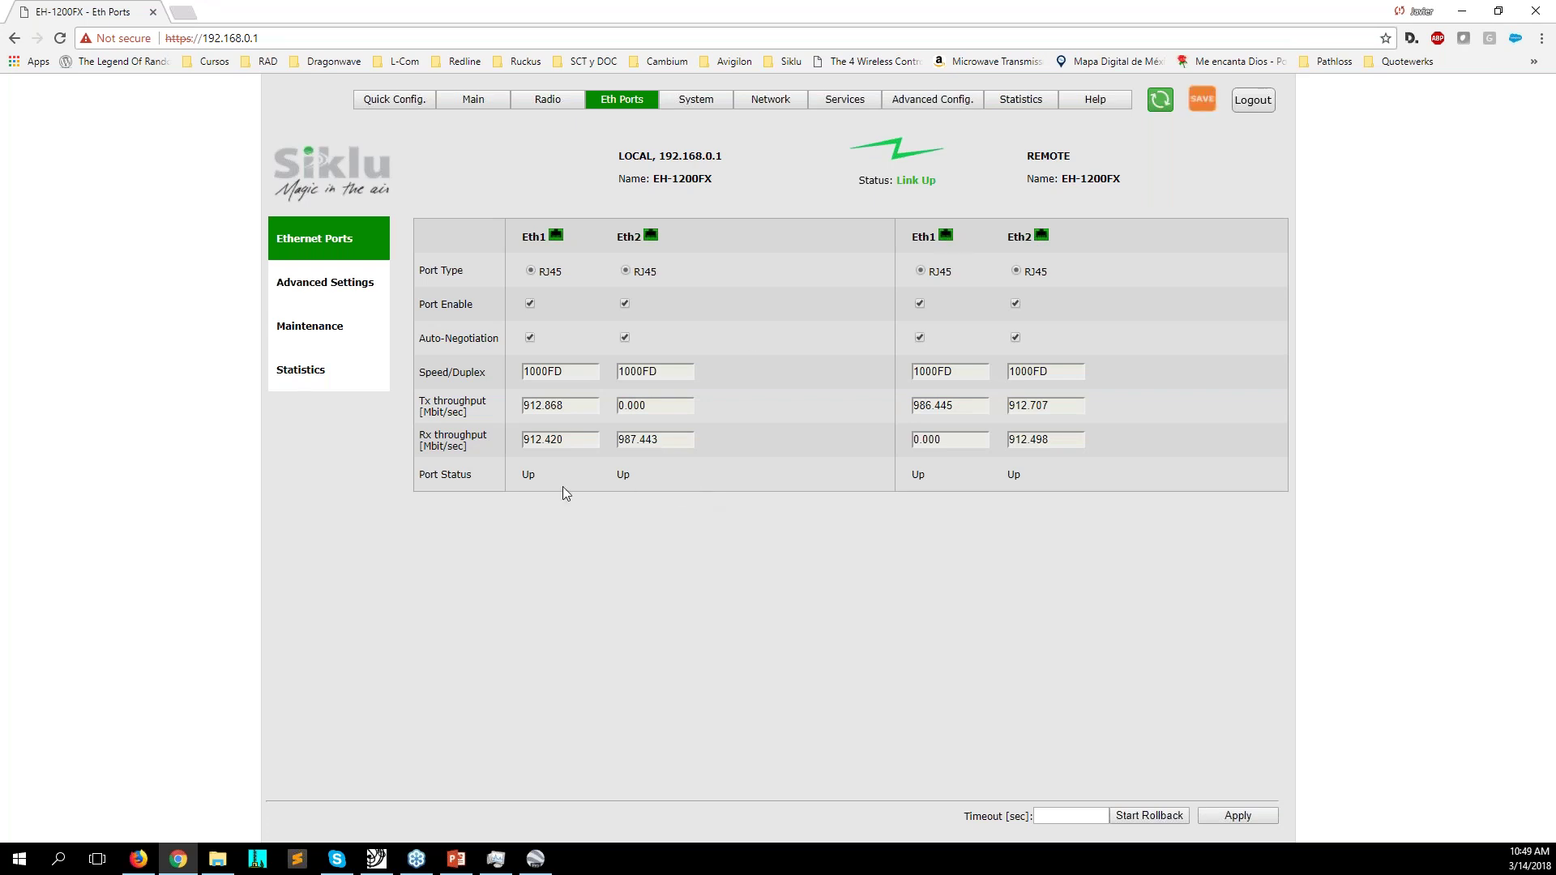
double_click(632, 405)
left_click_drag(944, 439, 888, 446)
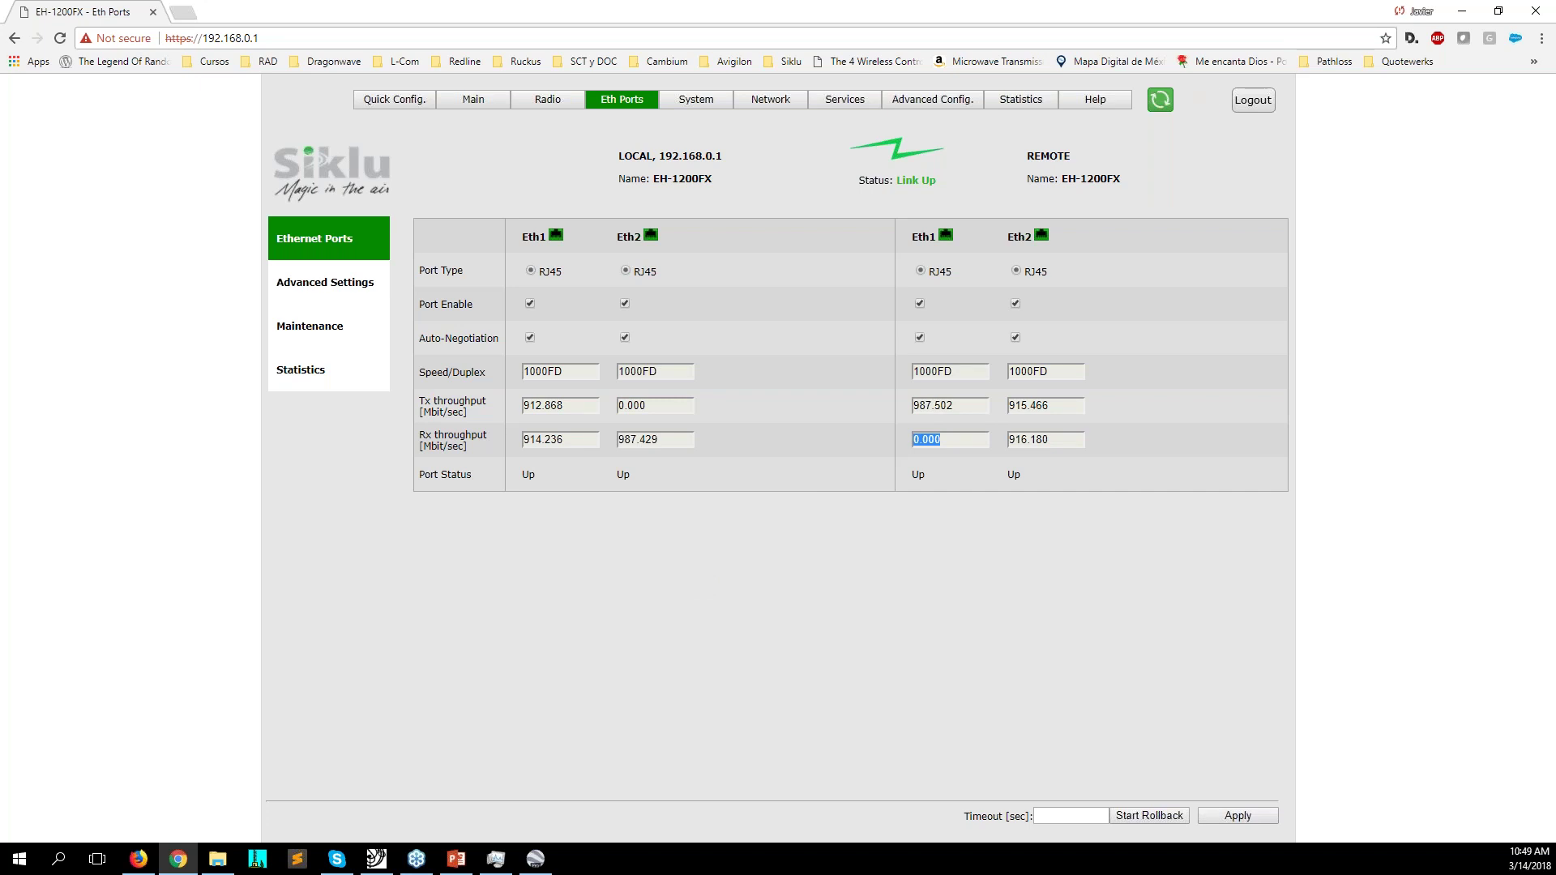
key("alt+Tab")
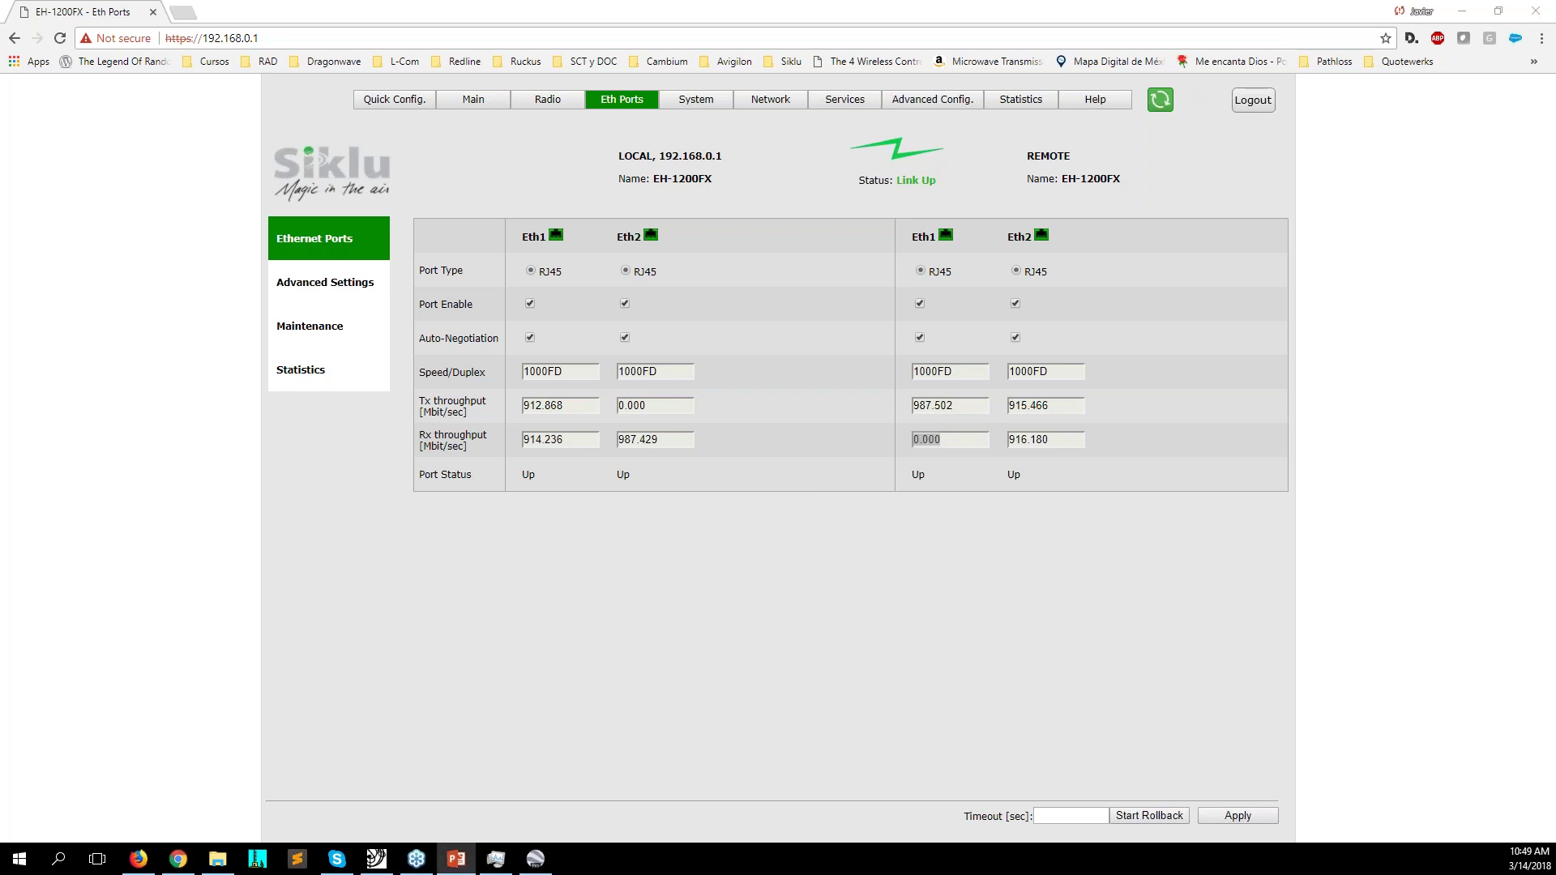